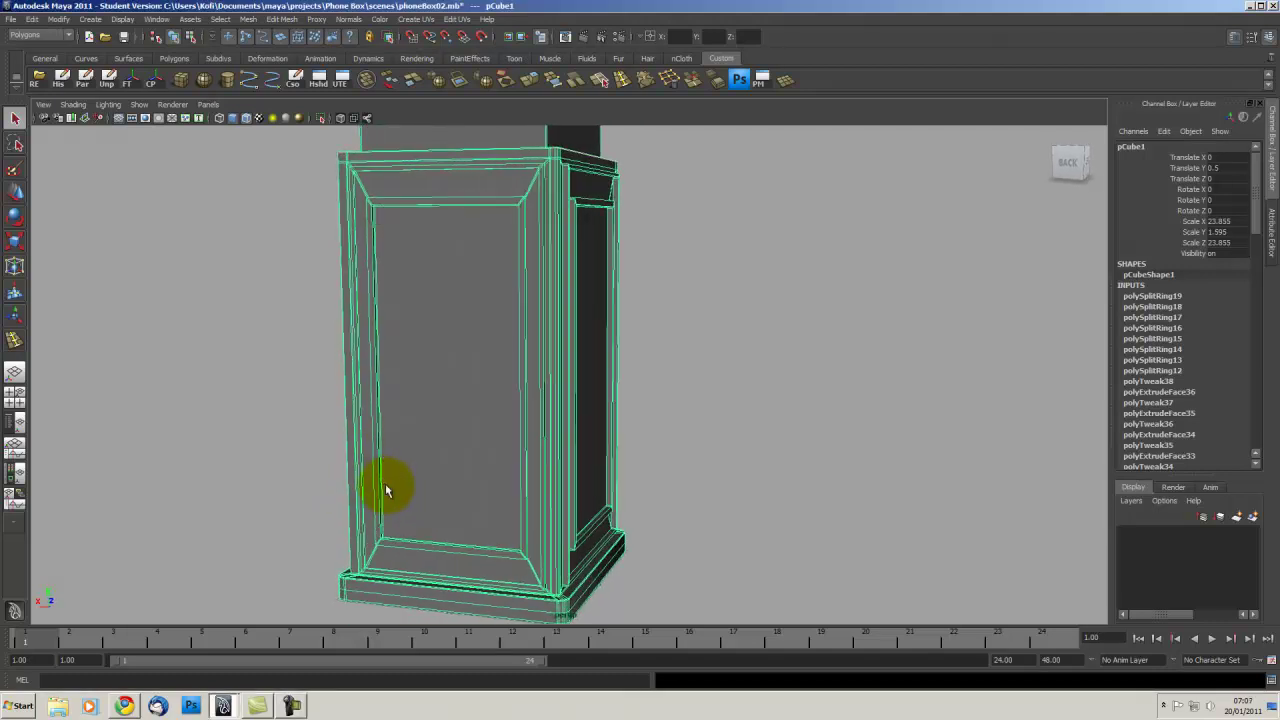
- Hide the surrounding panels so the viewport fills the window, then check the box's smooth preview
key(ctrl+space)
mouse_move(444, 487)
alt+mouse_down()
mouse_move(457, 491)
mouse_move(443, 477)
mouse_move(391, 477)
mouse_move(435, 512)
mouse_move(452, 507)
alt+mouse_up()
key(3)
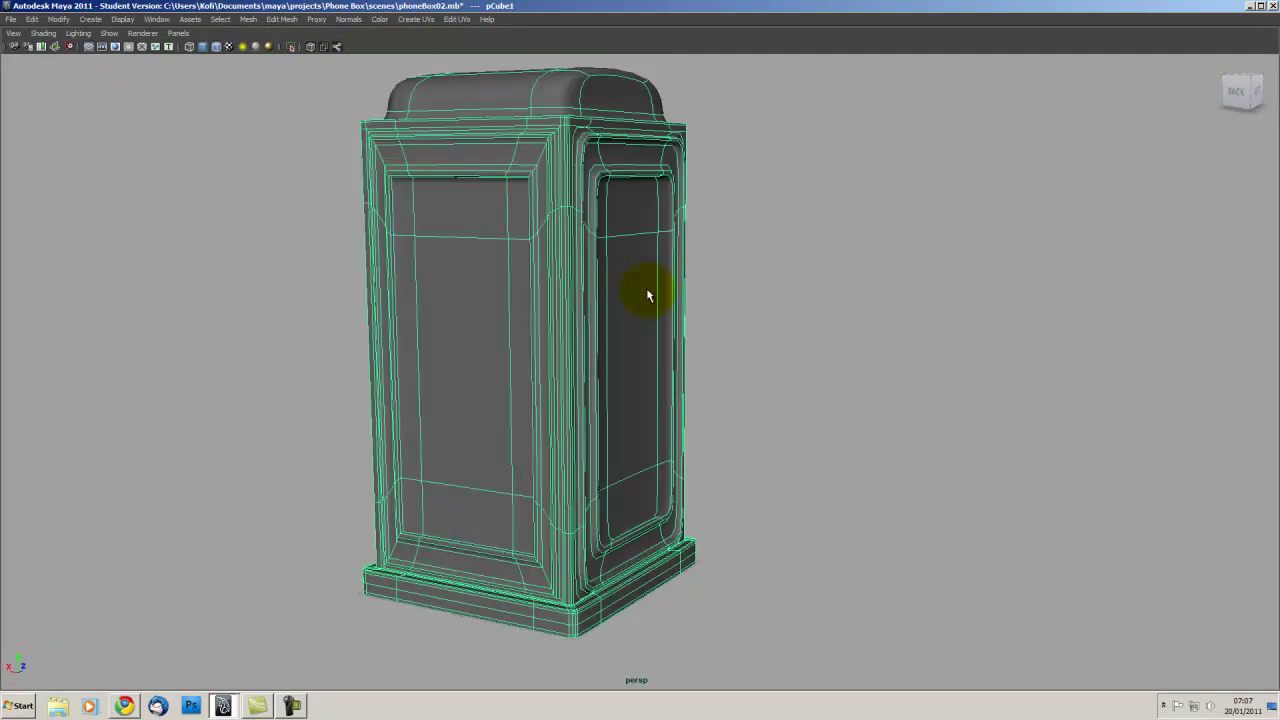
key(1)
- Close in on the door panel corner and switch the mesh to edge mode
mouse_move(649, 294)
alt+right_down()
mouse_move(566, 394)
mouse_move(557, 375)
mouse_move(657, 497)
alt+right_up()
mouse_move(657, 497)
alt+mouse_down()
mouse_move(626, 449)
mouse_move(617, 456)
alt+mouse_up()
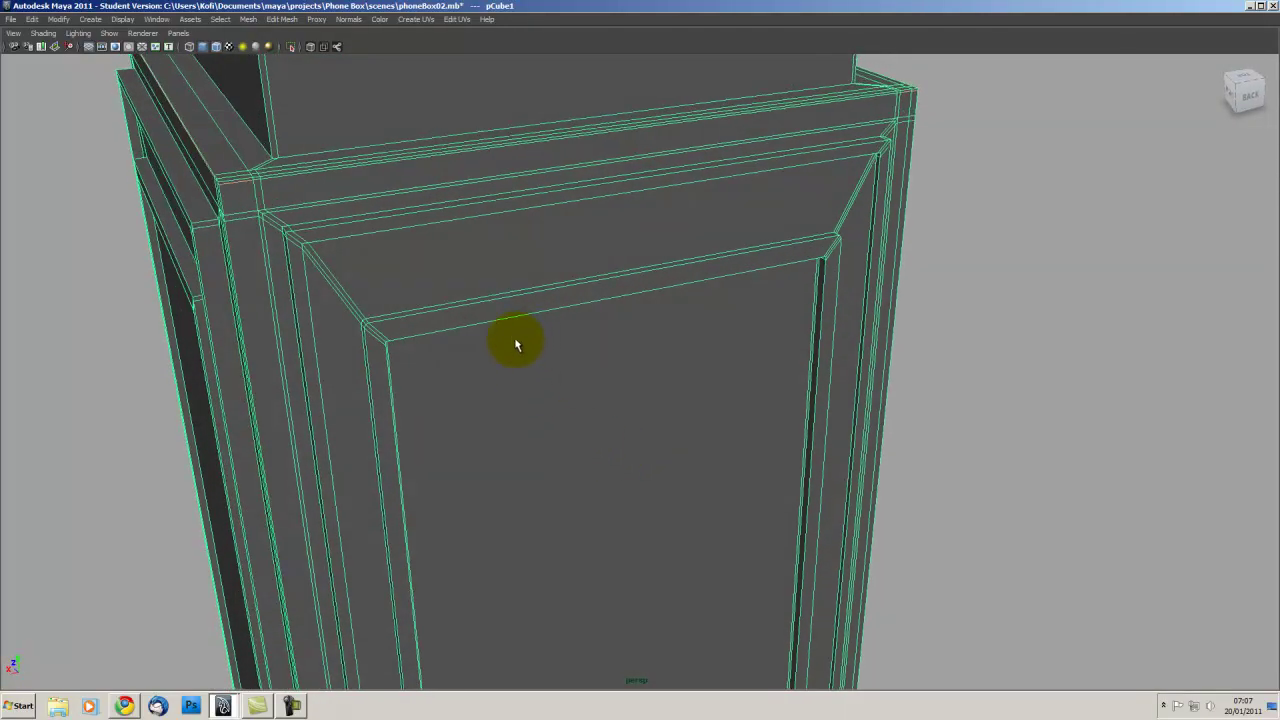
right_drag(511, 320, 457, 423)
mouse_move(457, 423)
alt+mouse_down()
mouse_move(440, 423)
mouse_move(580, 437)
mouse_move(442, 395)
mouse_move(577, 423)
mouse_move(486, 416)
mouse_move(600, 417)
mouse_move(615, 258)
mouse_move(560, 309)
mouse_move(590, 341)
alt+mouse_up()
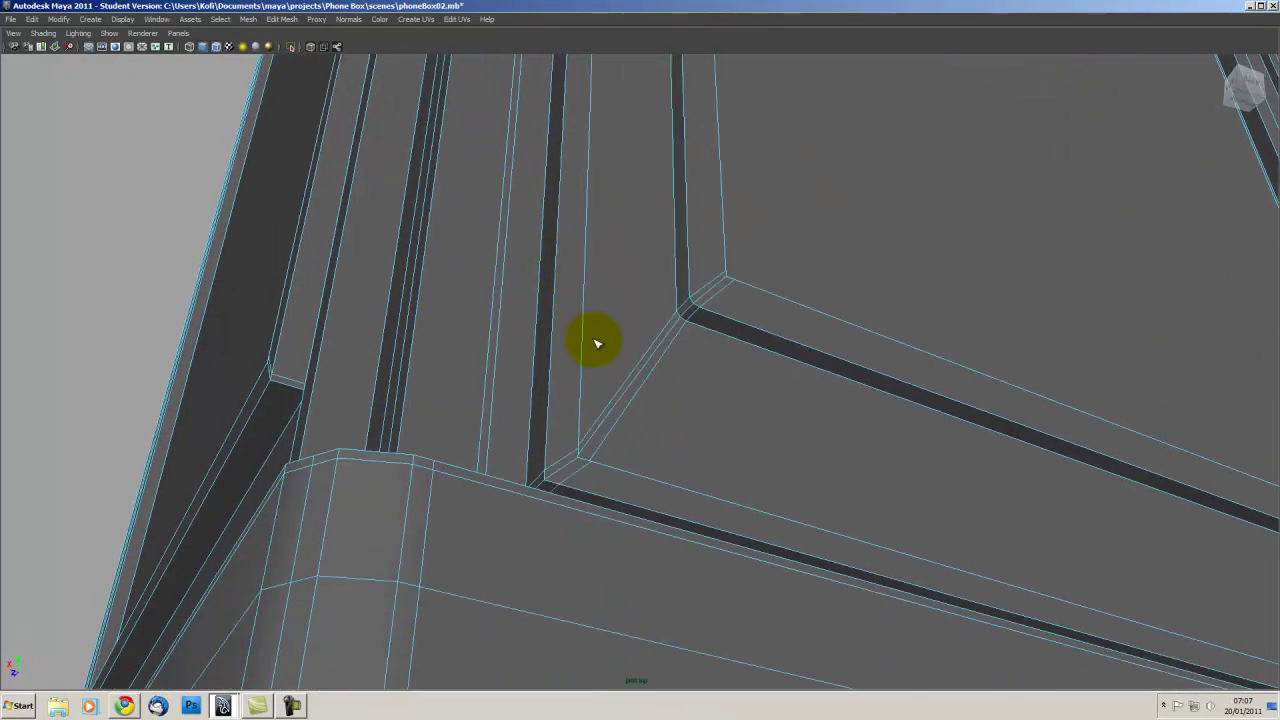
- Insert edge loops along the frame strips near the door panel corner
click(692, 320)
scroll(771, 414, up, 5)
scroll(700, 386, down, 3)
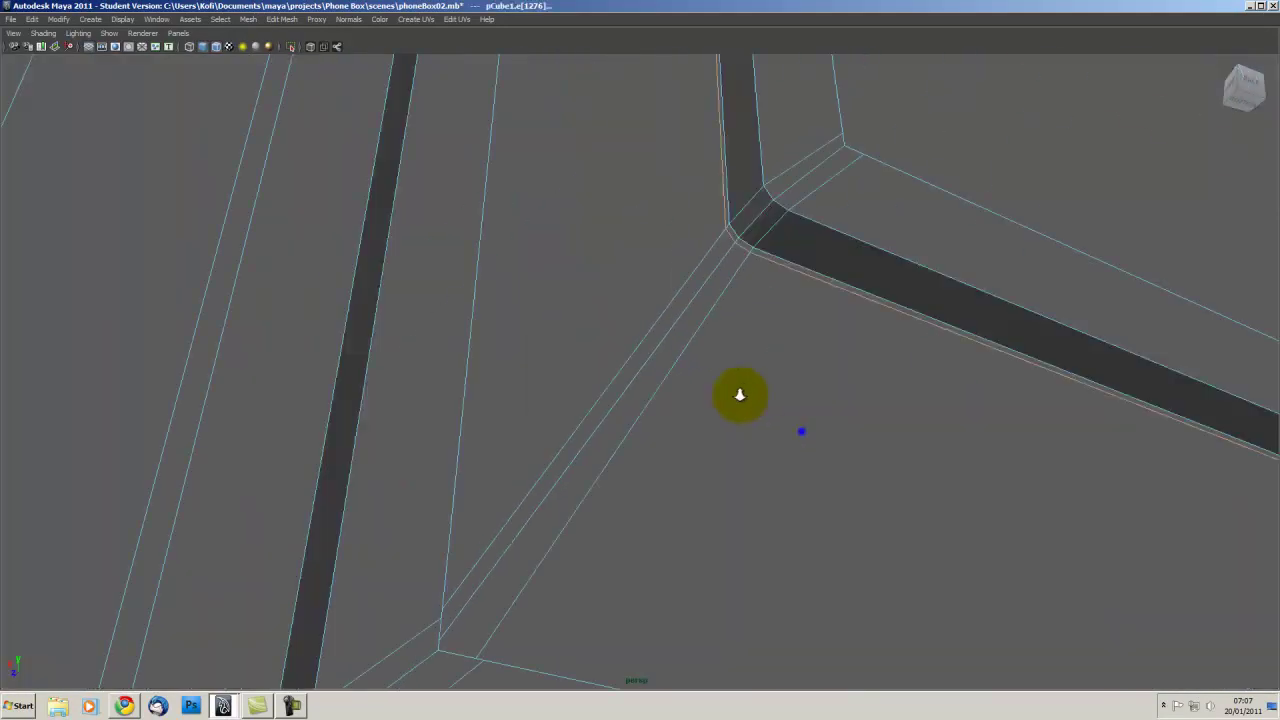
scroll(676, 395, up, 2)
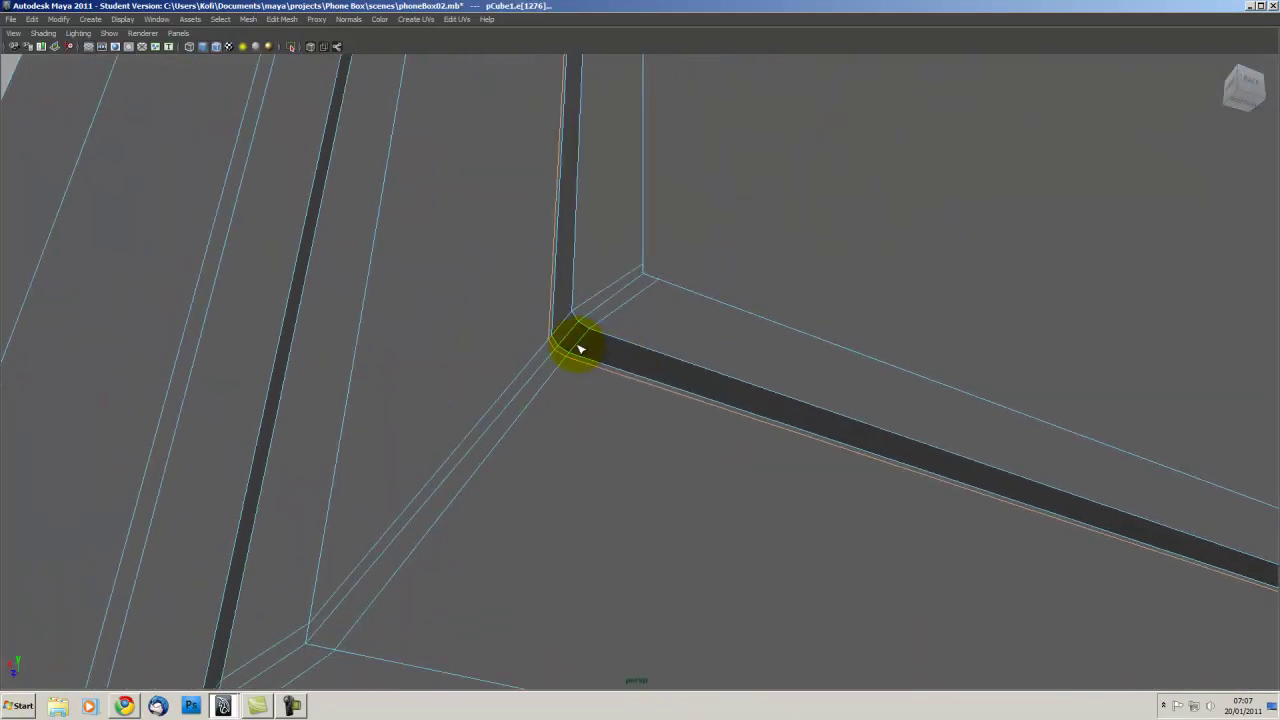
drag(575, 353, 603, 324)
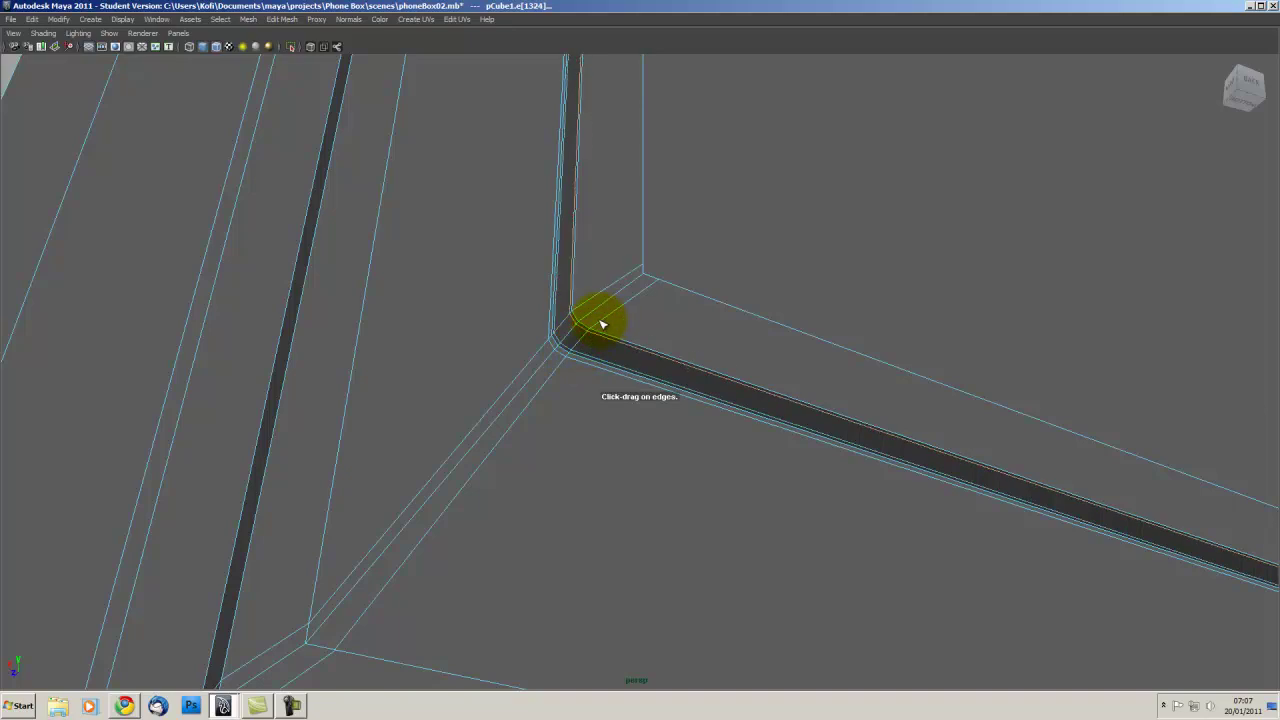
click(660, 288)
- Inspect the new loops around the sill corner and the whole frame
mouse_move(694, 337)
alt+mouse_down()
mouse_move(620, 374)
mouse_move(520, 391)
mouse_move(533, 407)
mouse_move(628, 269)
mouse_move(617, 257)
mouse_move(643, 334)
mouse_move(750, 425)
mouse_move(669, 309)
mouse_move(734, 420)
mouse_move(649, 263)
alt+mouse_up()
alt+middle_drag(649, 263, 624, 266)
mouse_move(624, 266)
alt+mouse_down()
mouse_move(651, 323)
mouse_move(543, 277)
mouse_move(684, 386)
alt+mouse_up()
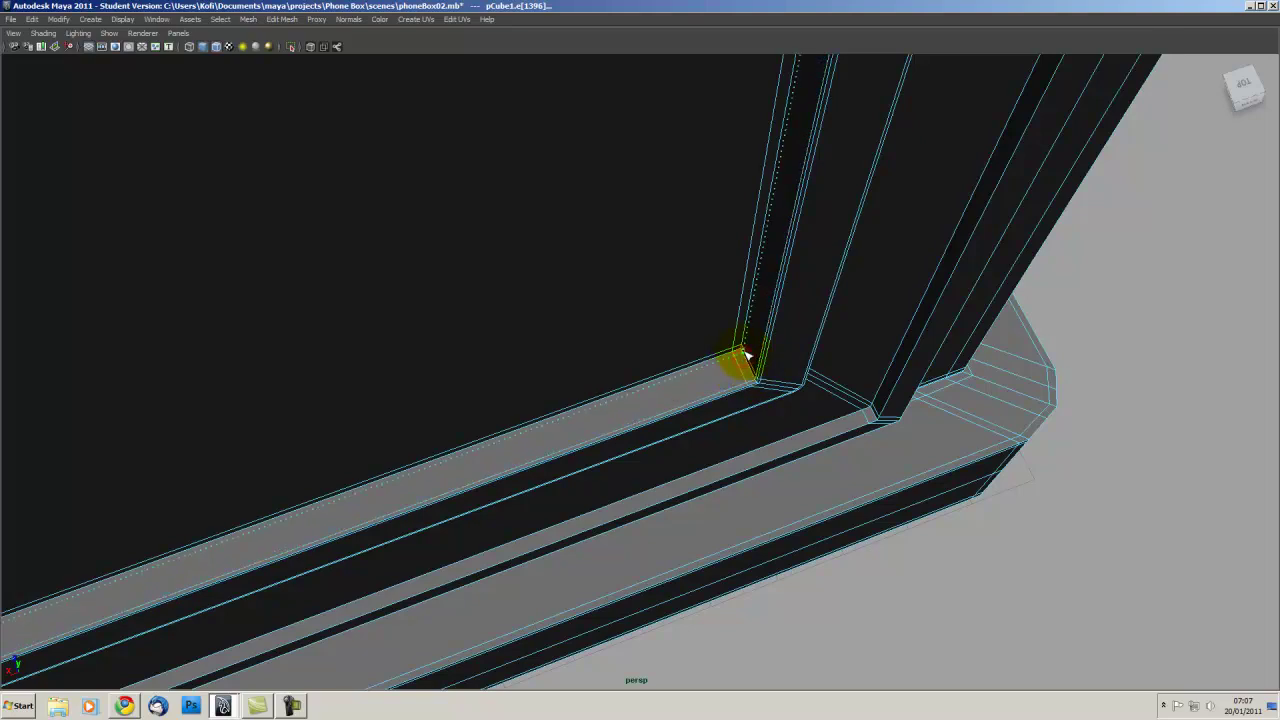
alt+right_drag(744, 364, 560, 357)
mouse_move(560, 357)
alt+mouse_down()
mouse_move(309, 374)
mouse_move(337, 500)
mouse_move(388, 451)
alt+mouse_up()
scroll(410, 458, down, 2)
key(F8)
mouse_move(500, 412)
alt+right_down()
mouse_move(424, 522)
mouse_move(443, 431)
alt+right_up()
mouse_move(410, 406)
alt+mouse_down()
mouse_move(358, 360)
mouse_move(343, 371)
alt+mouse_up()
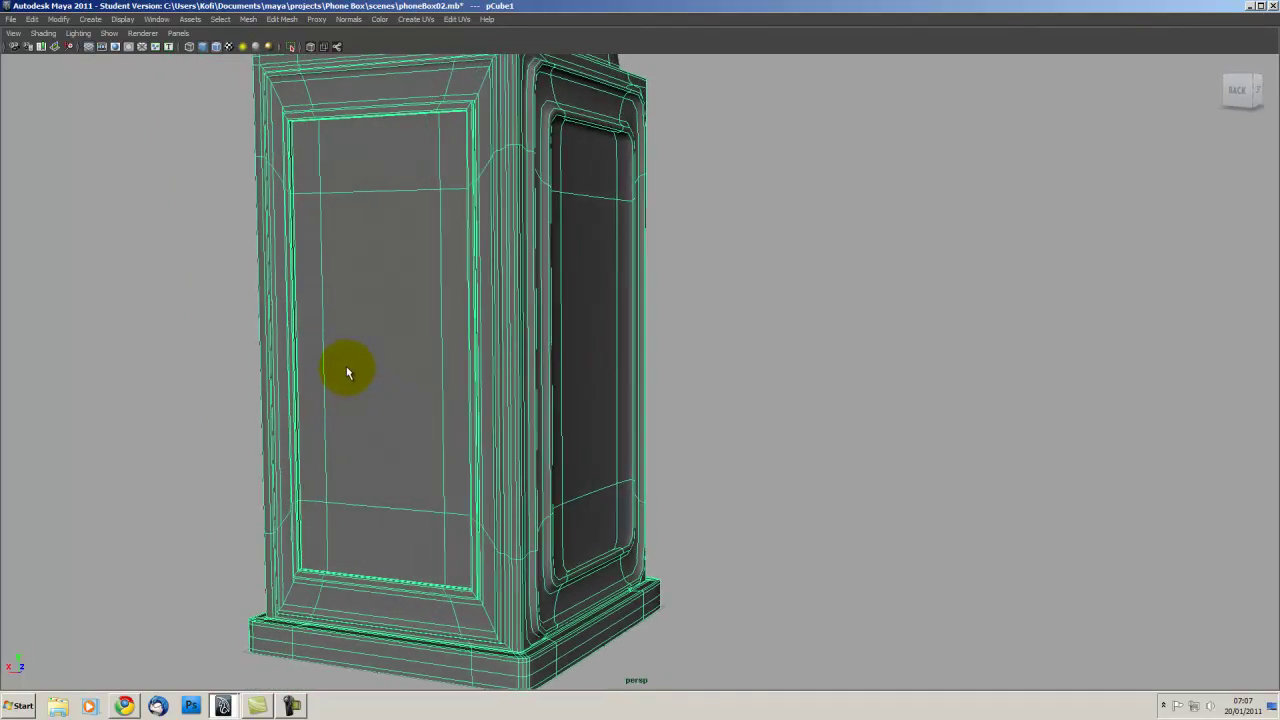
- Return to the low-poly cage and close in on the panel corner in component mode
key(1)
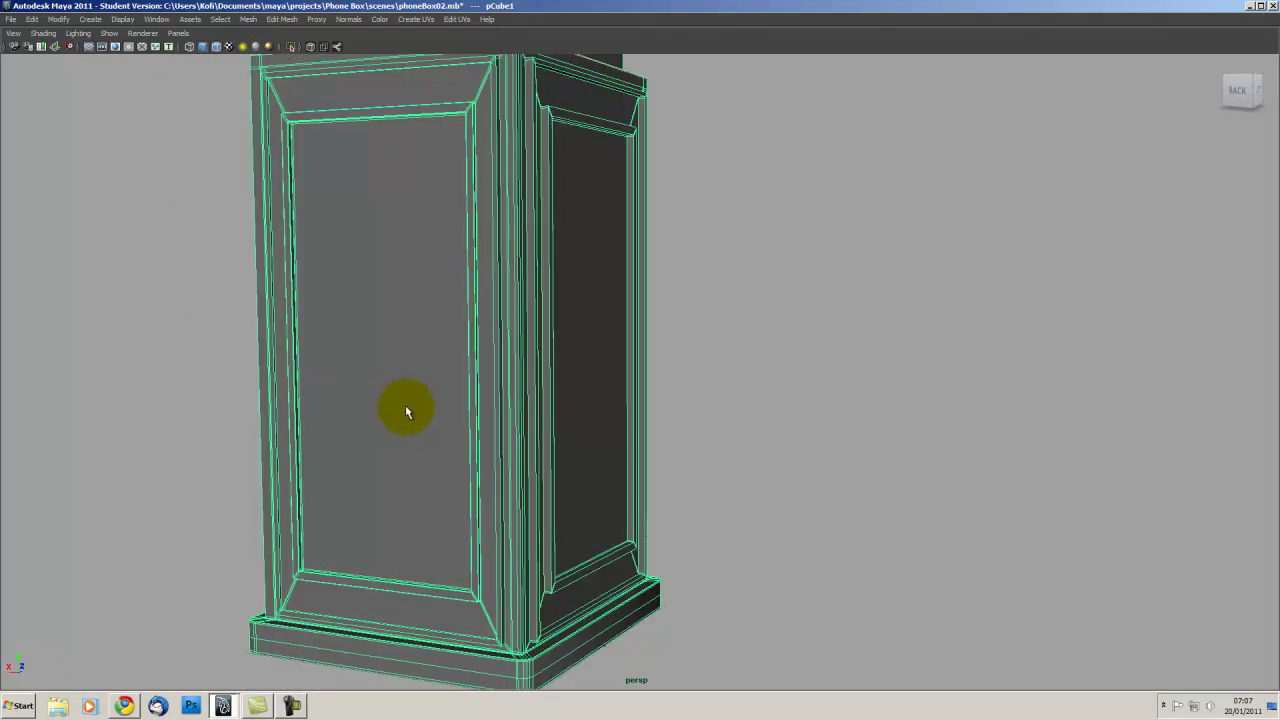
alt+drag(405, 410, 449, 400)
alt+right_drag(449, 400, 603, 517)
mouse_move(603, 517)
alt+mouse_down()
mouse_move(543, 486)
mouse_move(552, 356)
alt+mouse_up()
key(F8)
scroll(670, 510, up, 5)
mouse_move(680, 517)
alt+mouse_down()
mouse_move(549, 466)
mouse_move(455, 460)
alt+mouse_up()
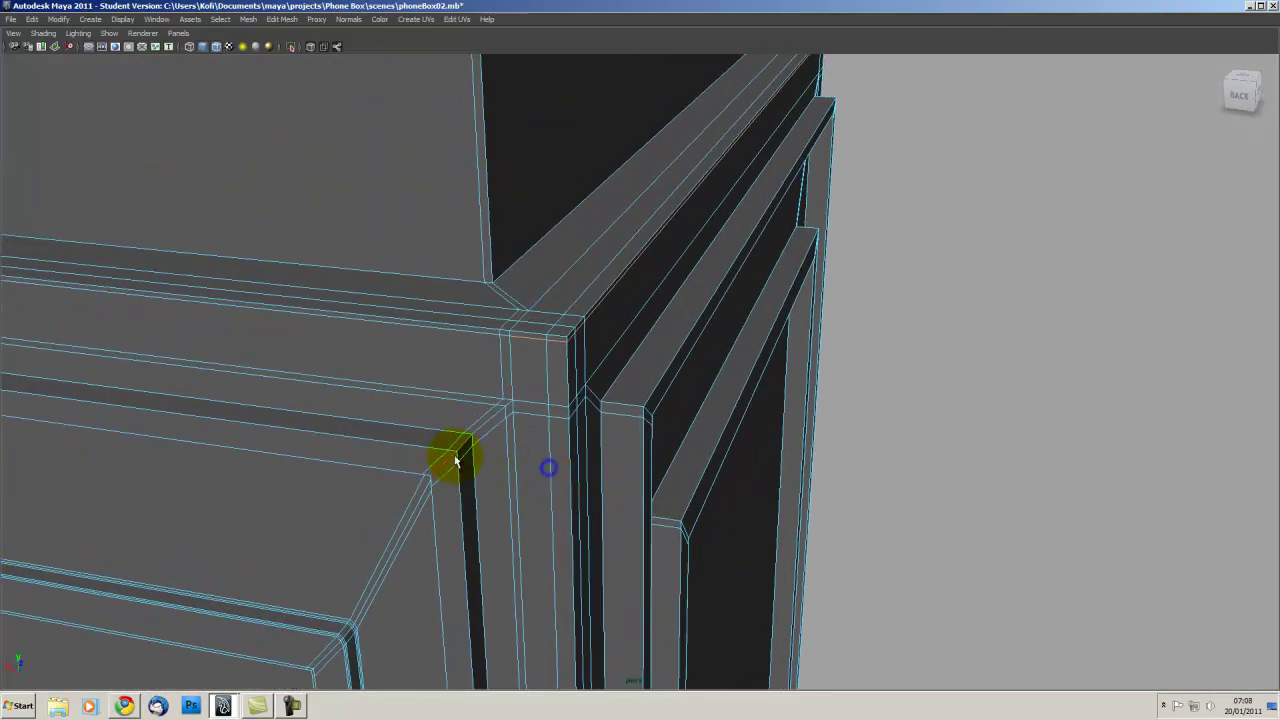
- Select the door frame's corner vertex and study the corner from several angles
click(461, 446)
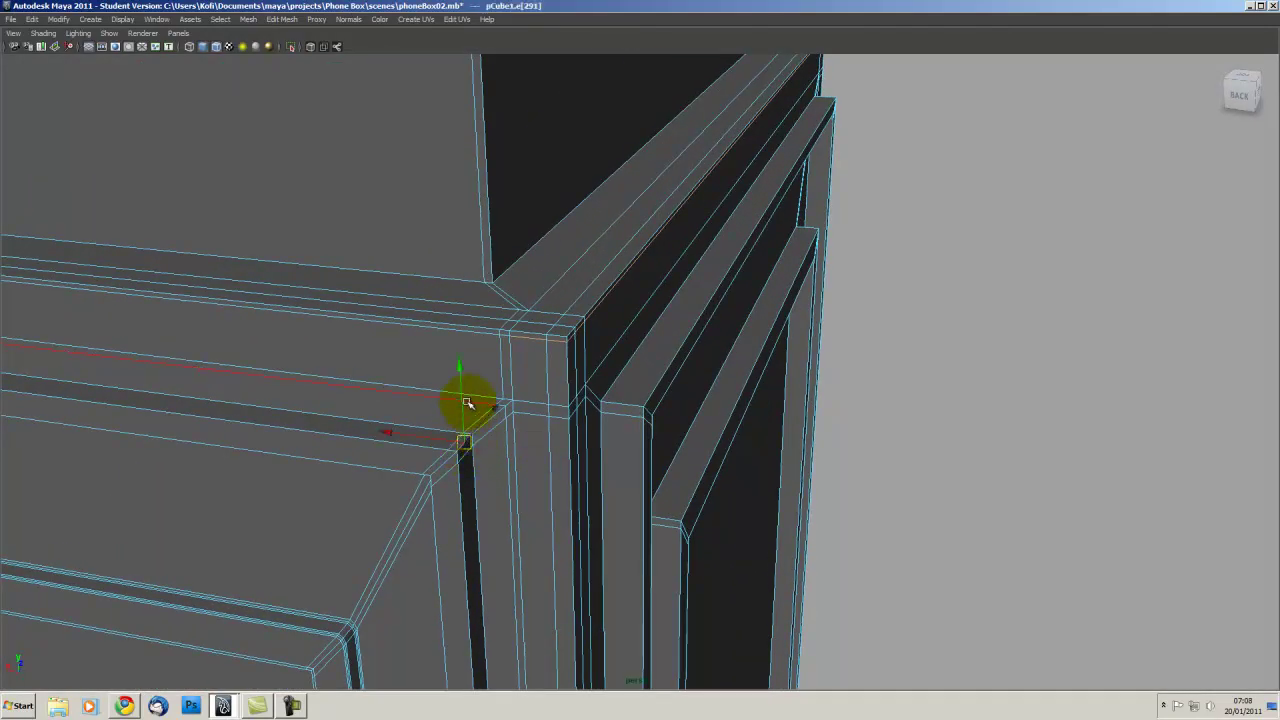
alt+drag(463, 422, 537, 471)
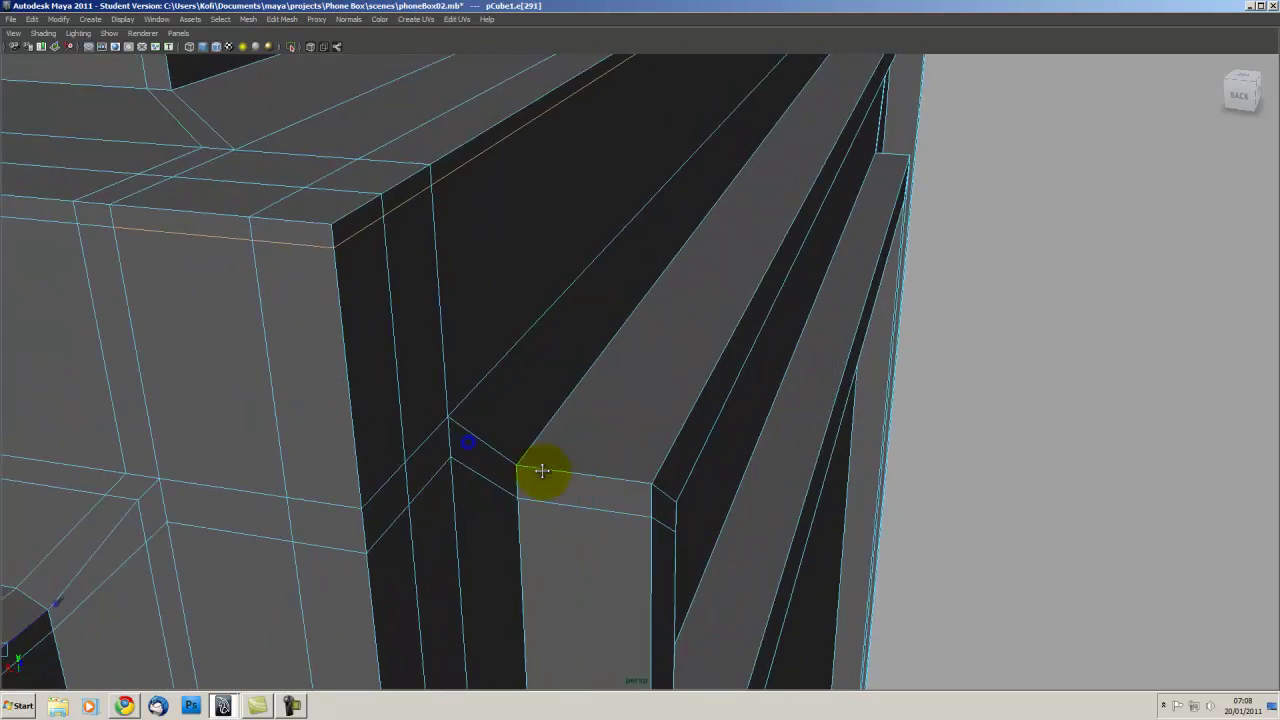
alt+right_drag(537, 471, 617, 429)
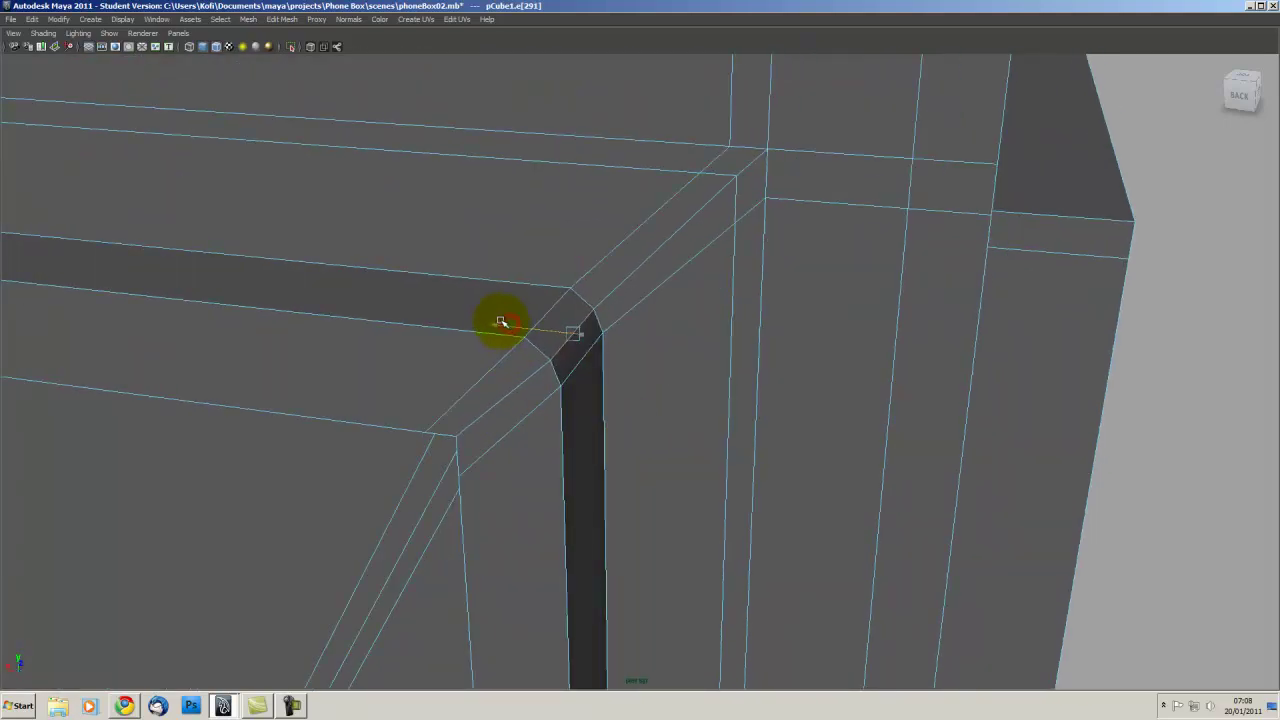
mouse_move(511, 344)
alt+mouse_down()
mouse_move(414, 354)
mouse_move(374, 374)
mouse_move(478, 370)
mouse_move(479, 421)
mouse_move(503, 443)
mouse_move(431, 437)
mouse_move(555, 462)
mouse_move(577, 463)
mouse_move(577, 449)
mouse_move(657, 460)
mouse_move(596, 332)
alt+mouse_up()
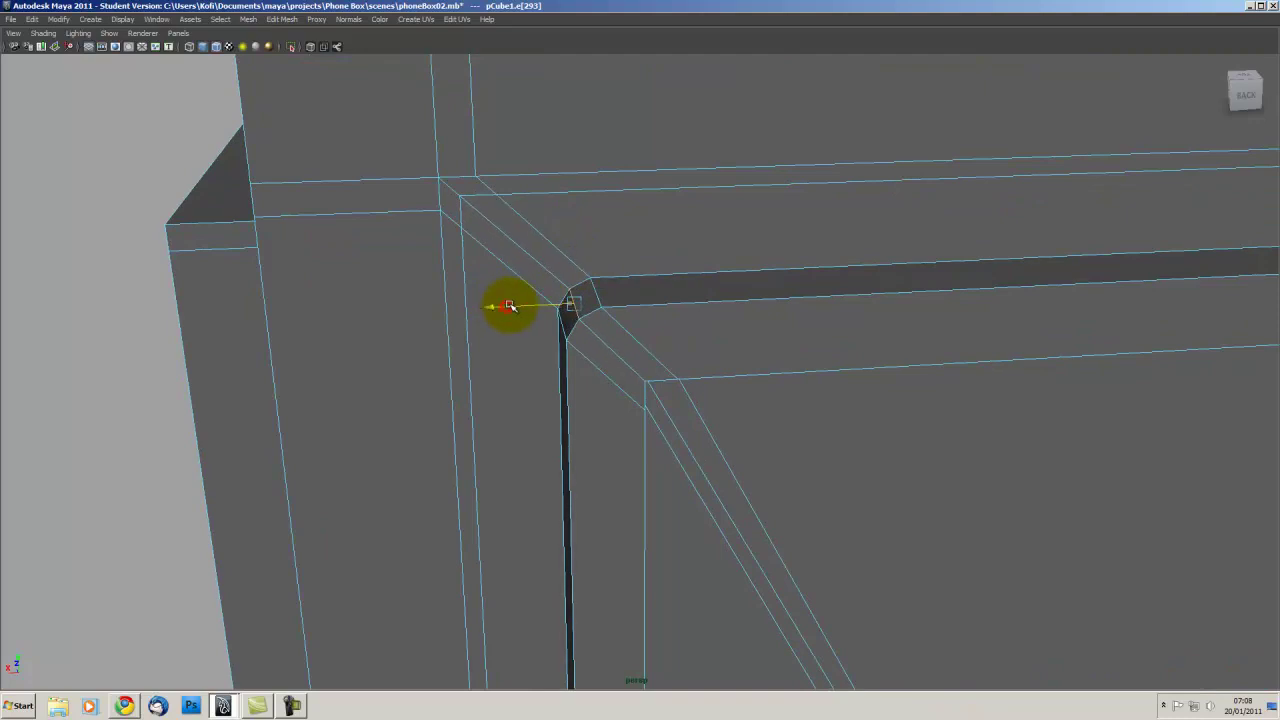
mouse_move(510, 305)
alt+mouse_down()
mouse_move(529, 329)
mouse_move(357, 349)
mouse_move(420, 452)
mouse_move(440, 457)
mouse_move(477, 323)
mouse_move(509, 449)
mouse_move(482, 276)
mouse_move(443, 480)
mouse_move(471, 349)
mouse_move(509, 403)
alt+mouse_up()
alt+right_drag(509, 403, 539, 396)
scroll(549, 397, up, 2)
scroll(606, 471, up, 2)
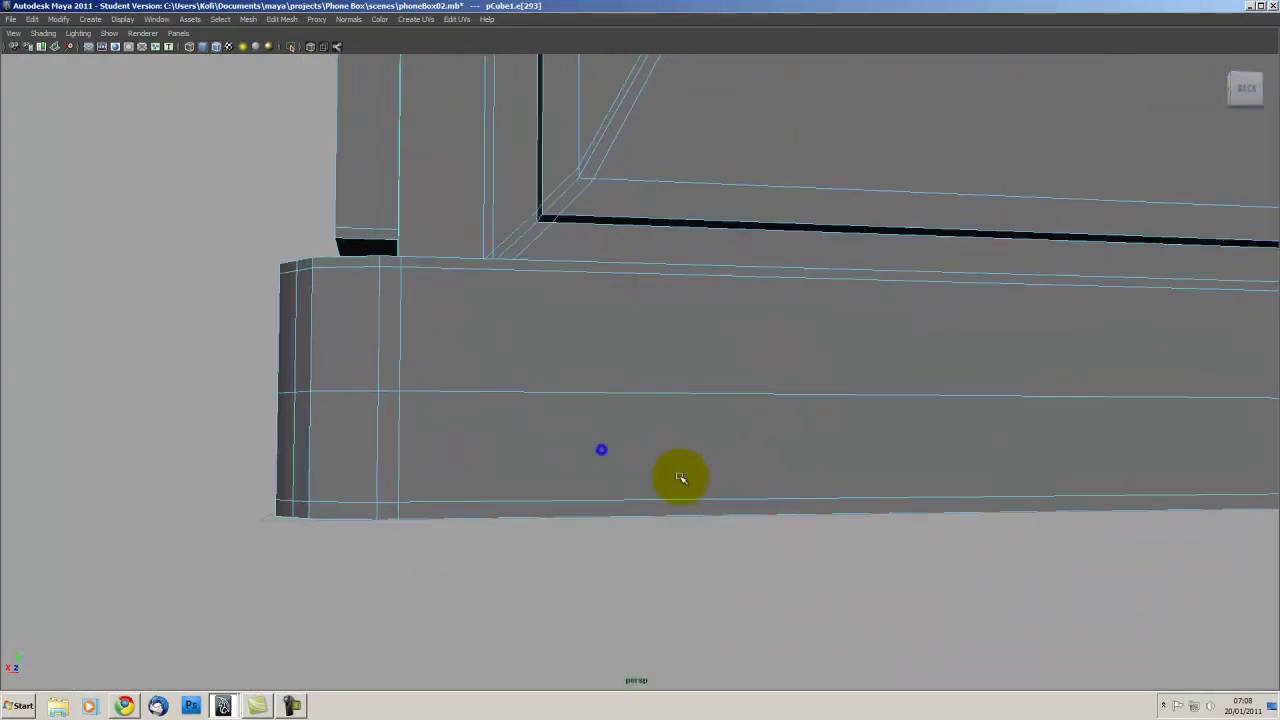
scroll(680, 477, up, 2)
- Frame the door panel's lower corner where the dark recessed strip turns
scroll(585, 475, up, 3)
mouse_move(487, 380)
alt+mouse_down()
mouse_move(486, 363)
mouse_move(634, 394)
mouse_move(666, 417)
mouse_move(737, 401)
alt+mouse_up()
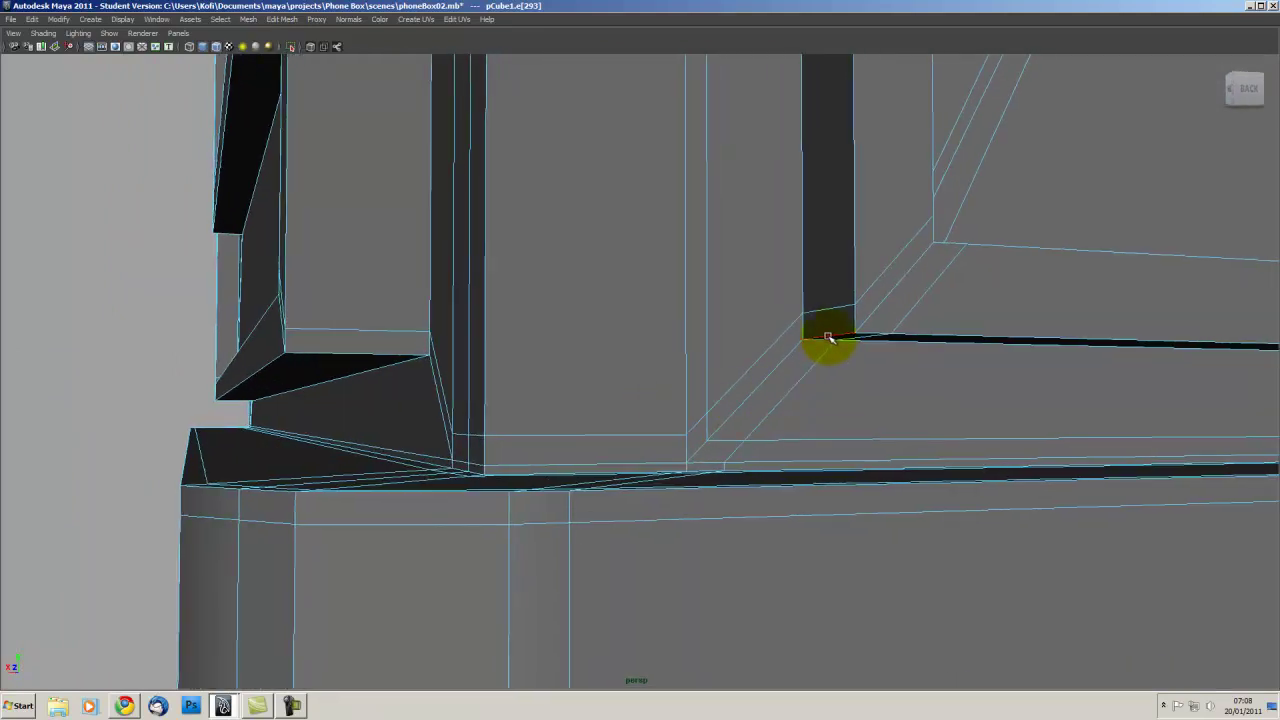
alt+middle_drag(800, 357, 528, 337)
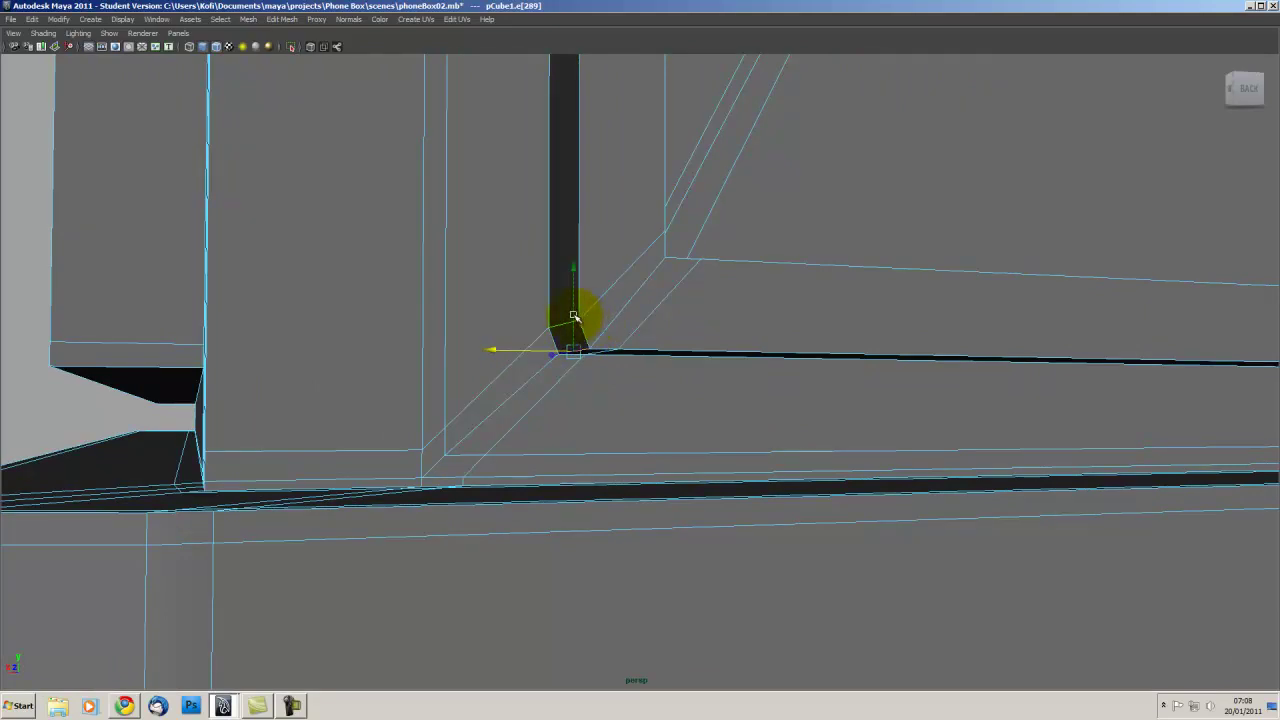
mouse_move(580, 341)
alt+middle_down()
mouse_move(500, 334)
mouse_move(471, 360)
mouse_move(551, 382)
alt+middle_up()
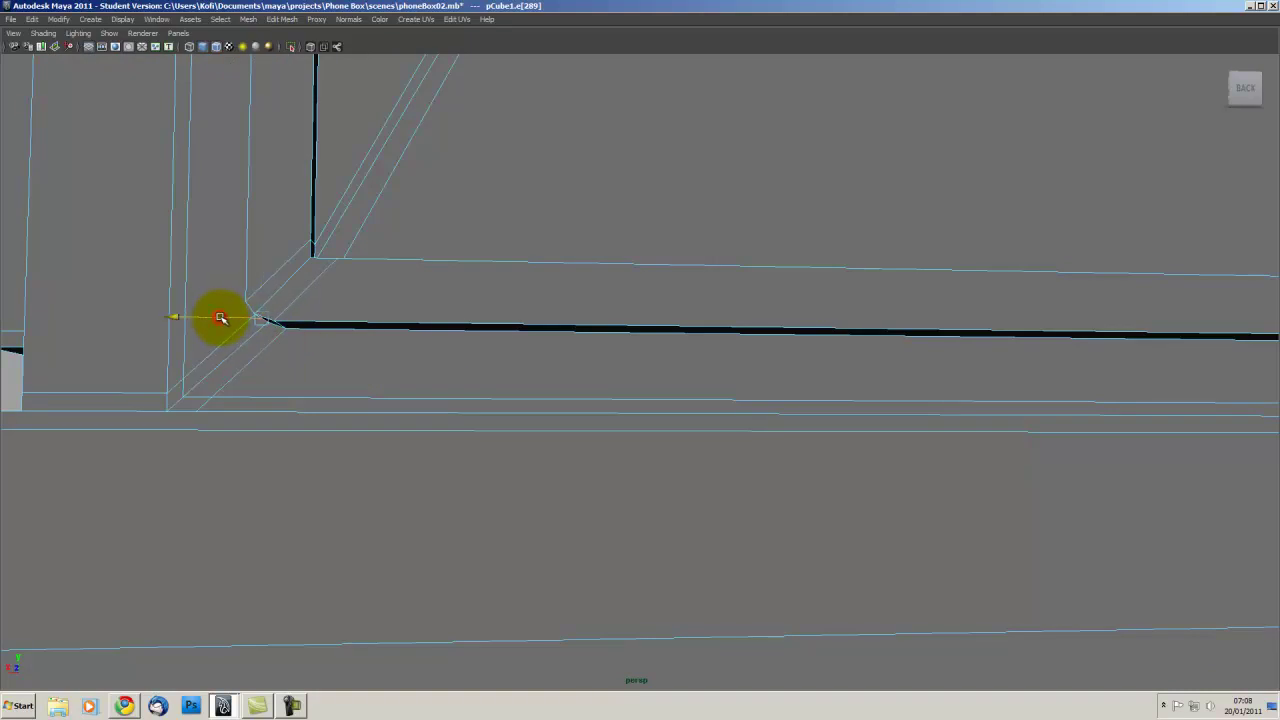
mouse_move(437, 349)
alt+right_down()
mouse_move(486, 329)
mouse_move(329, 374)
mouse_move(509, 386)
mouse_move(429, 386)
alt+right_up()
alt+drag(429, 386, 663, 434)
alt+right_drag(663, 434, 674, 480)
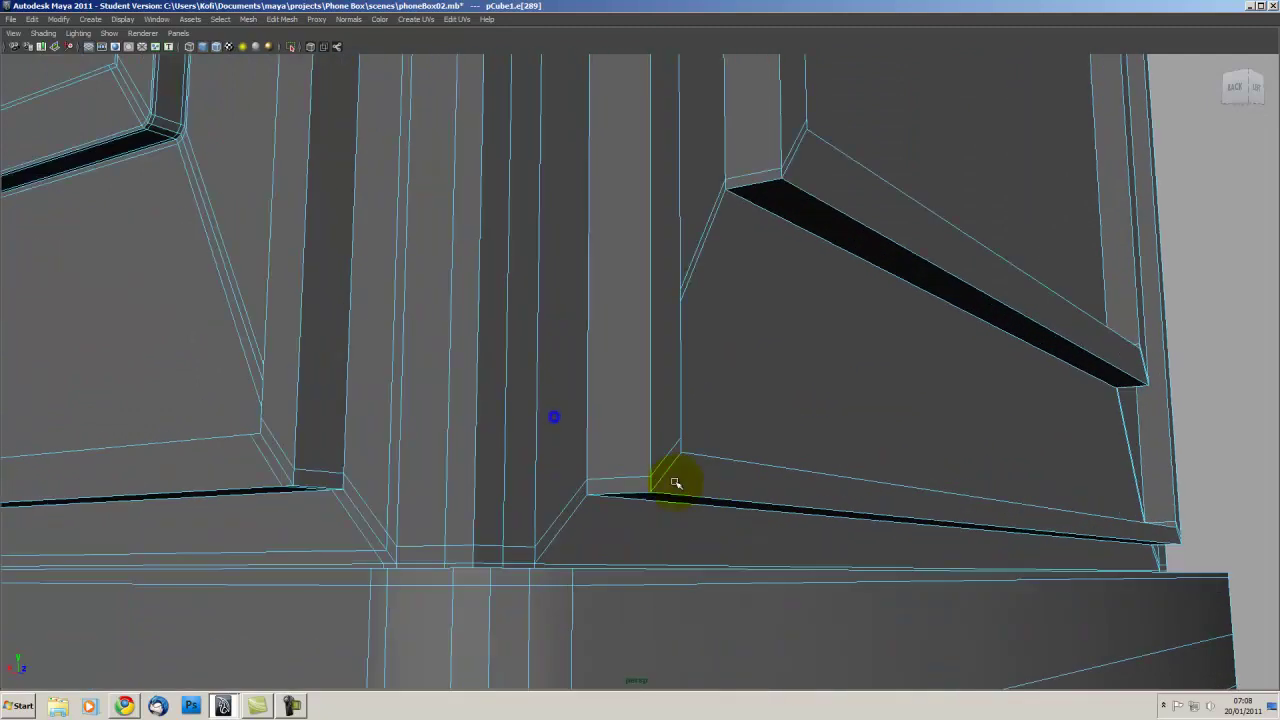
alt+middle_drag(674, 480, 567, 425)
alt+right_drag(567, 425, 572, 475)
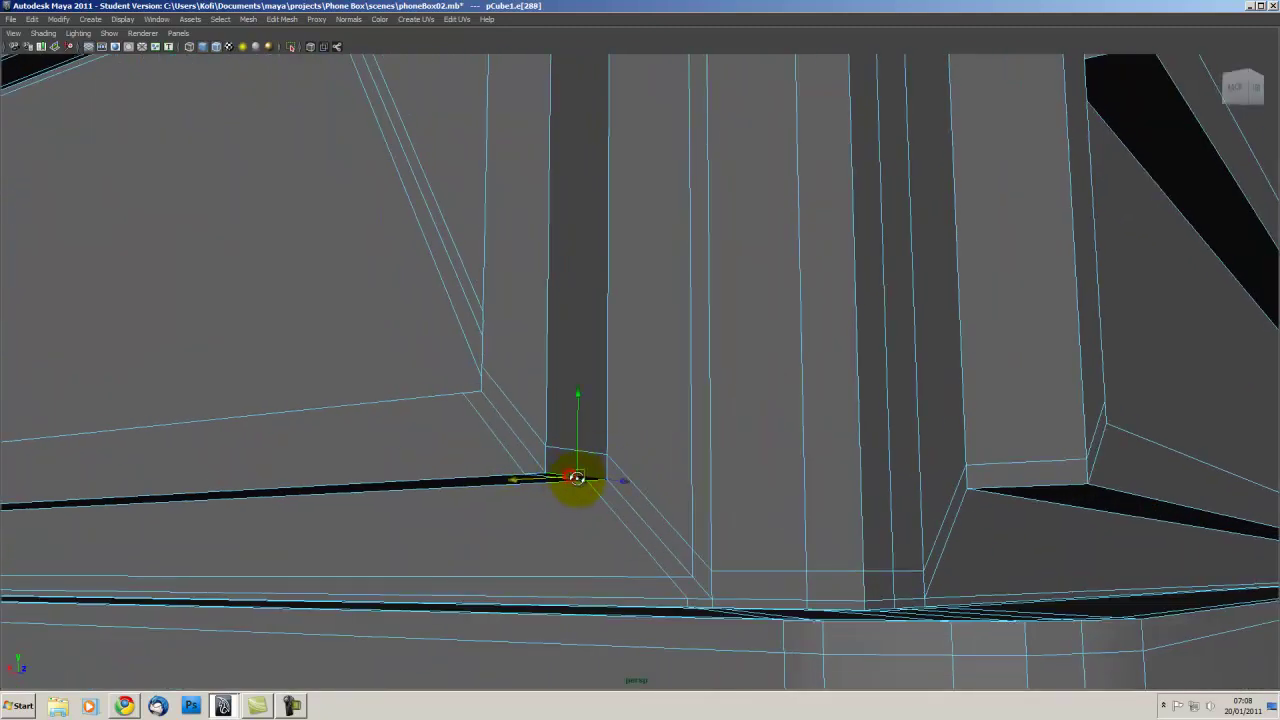
alt+drag(577, 477, 580, 466)
alt+drag(663, 344, 657, 363)
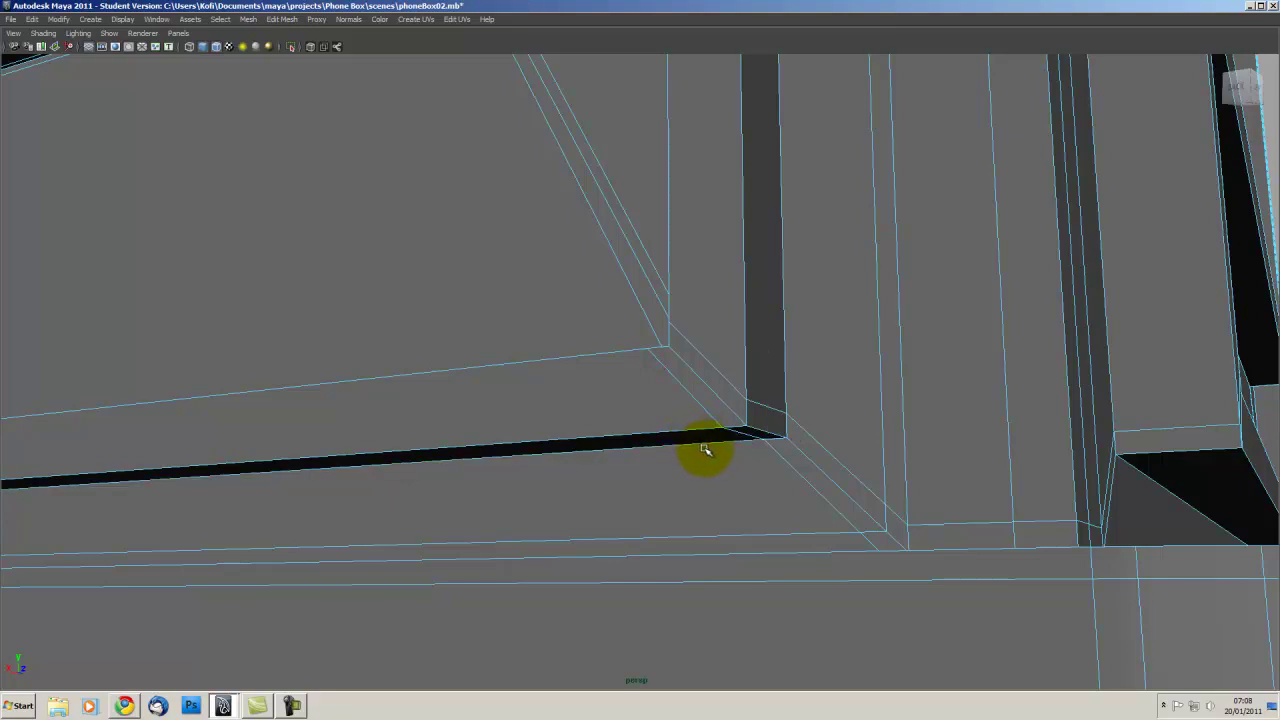
- Slide the strip's corner edge along X to line it up, then deselect
drag(700, 436, 752, 388)
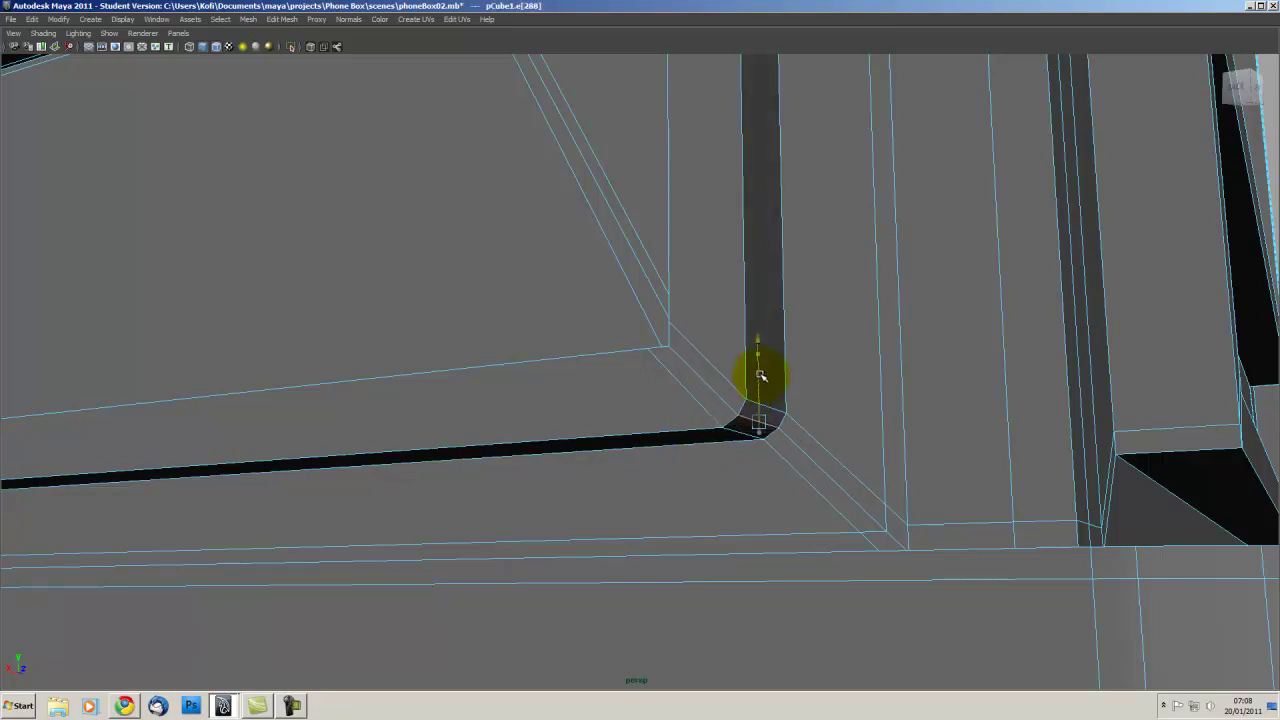
alt+right_drag(687, 417, 533, 392)
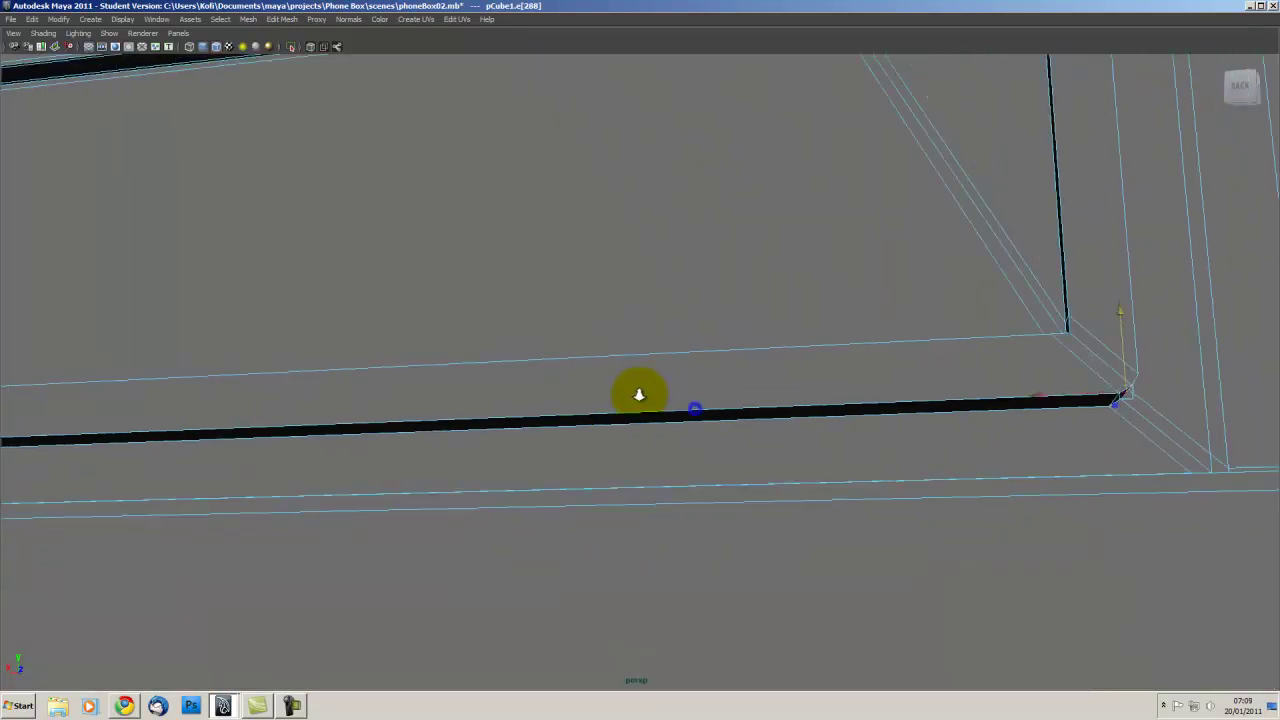
click(536, 379)
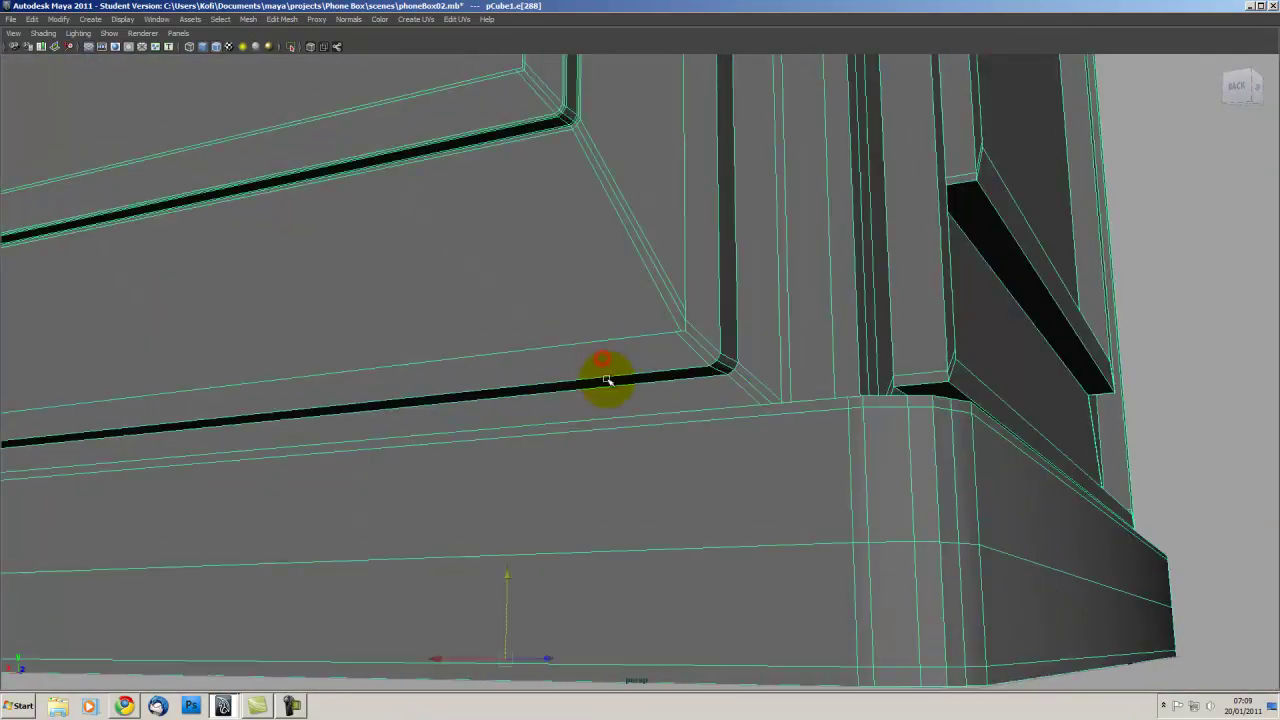
- Select an edge on the dark strip and insert an edge loop near its corner
alt+drag(607, 380, 647, 381)
alt+drag(600, 423, 581, 415)
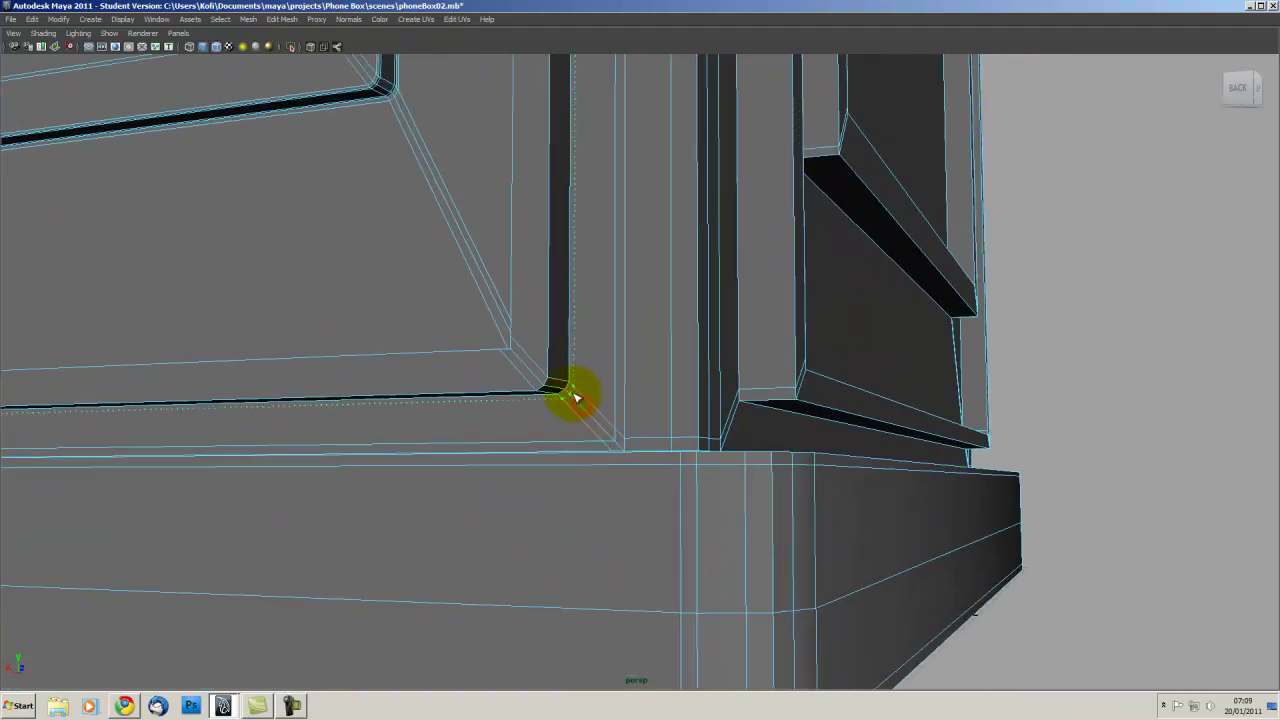
alt+drag(575, 395, 729, 443)
click(497, 390)
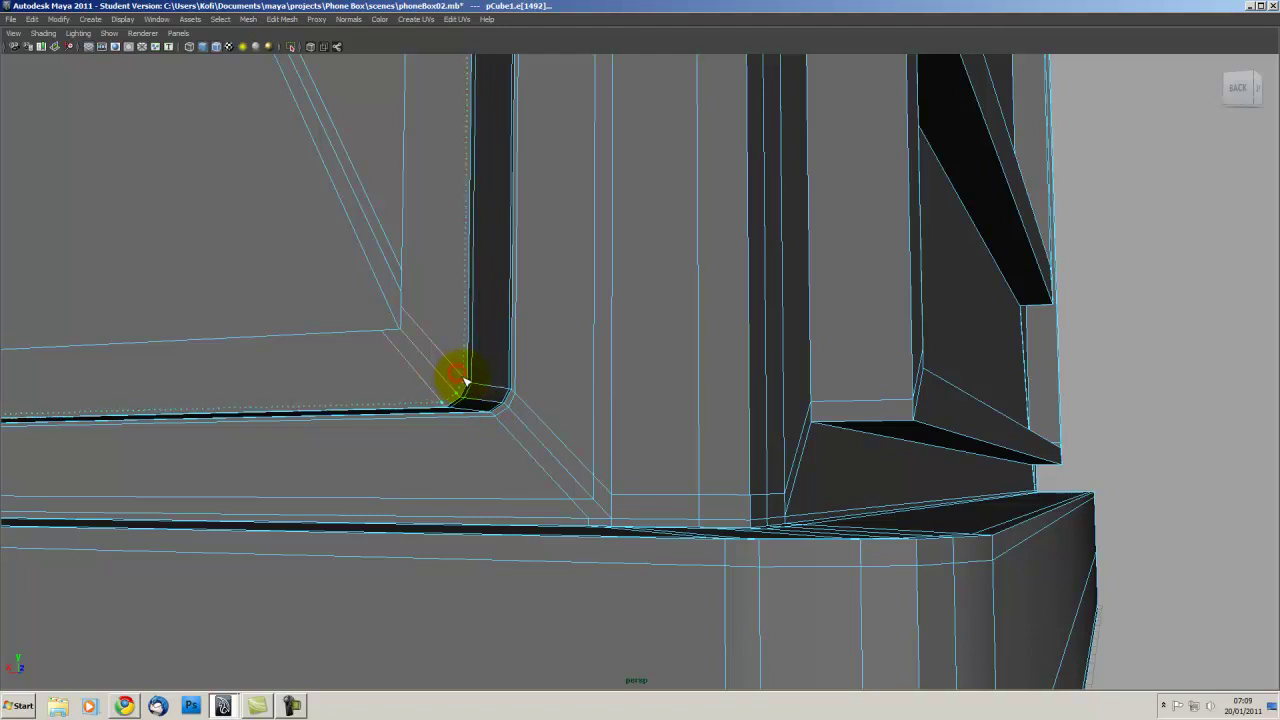
click(464, 378)
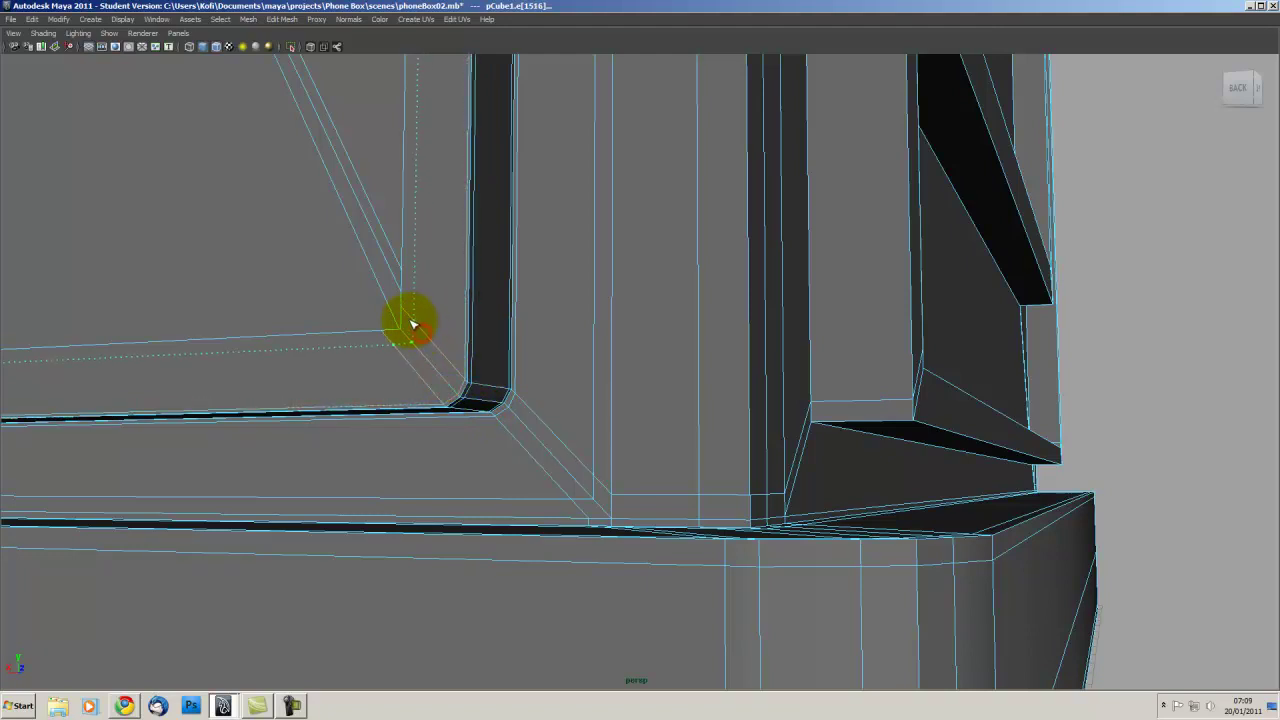
click(407, 314)
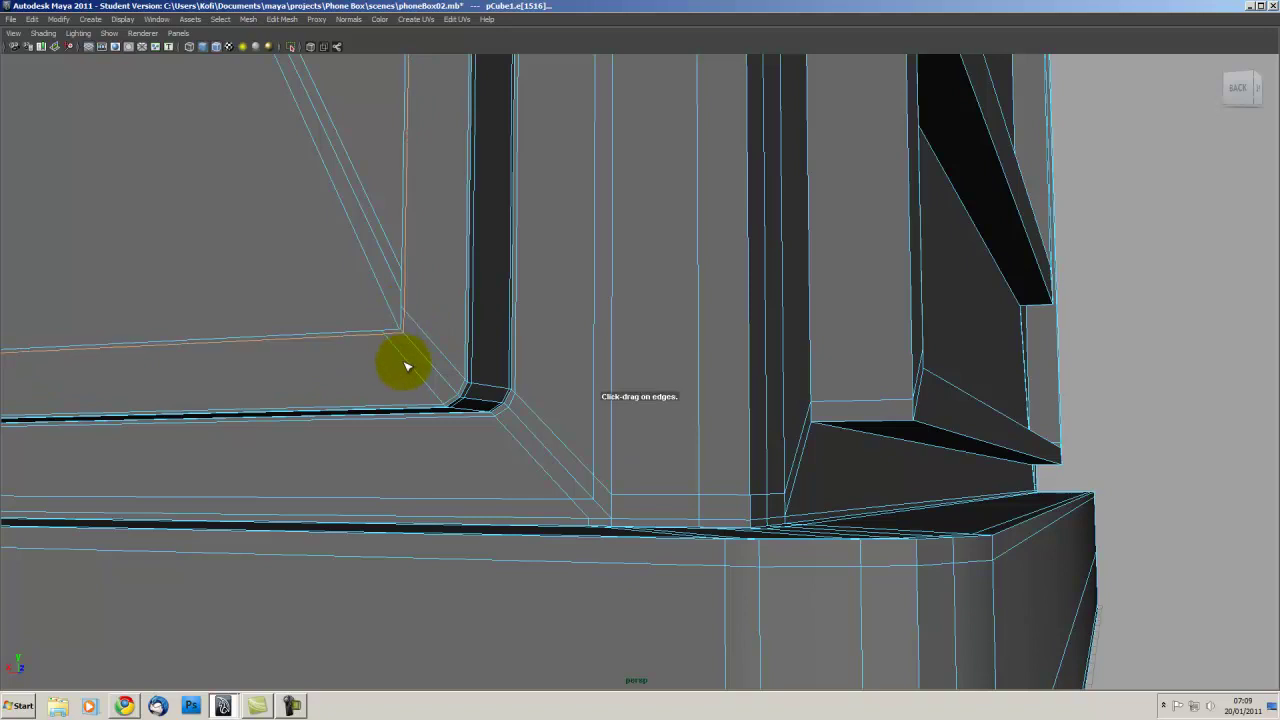
alt+right_drag(408, 363, 368, 276)
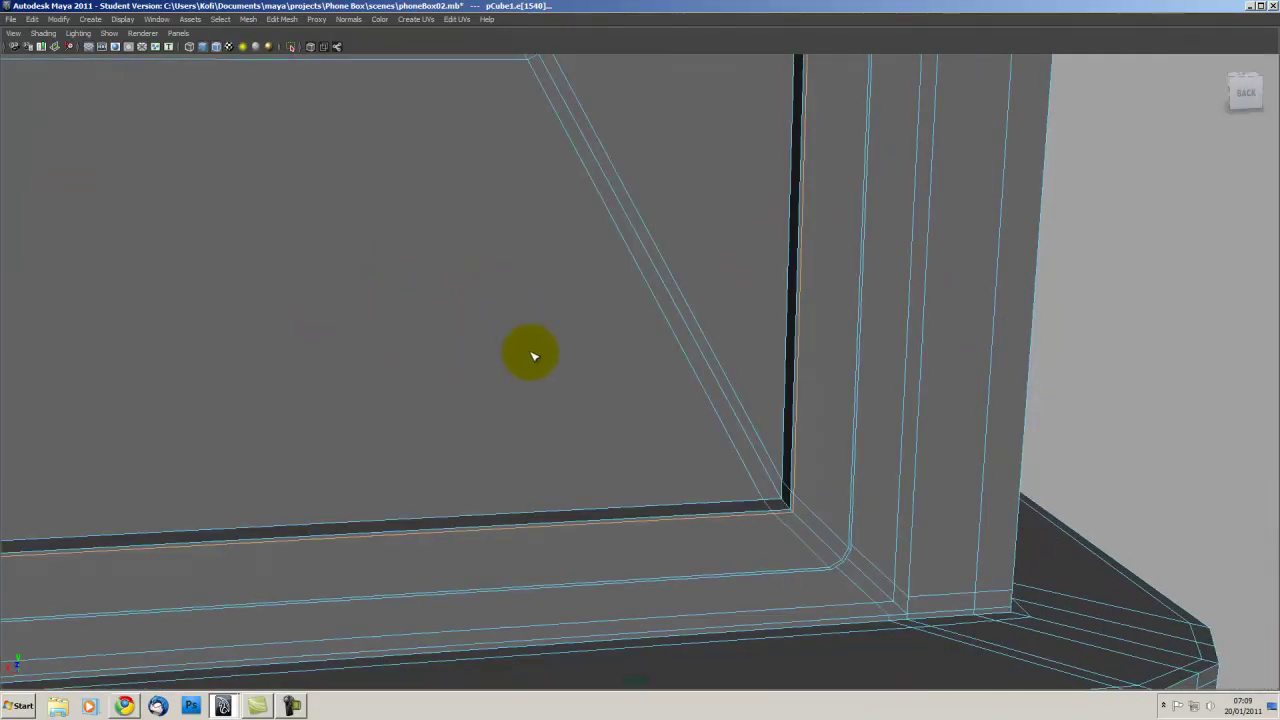
- Add edge loops along the frame's inner edge, diagonal corner edge and lower corner
drag(659, 270, 711, 366)
alt+middle_drag(711, 366, 686, 334)
drag(677, 343, 686, 400)
scroll(670, 346, down, 2)
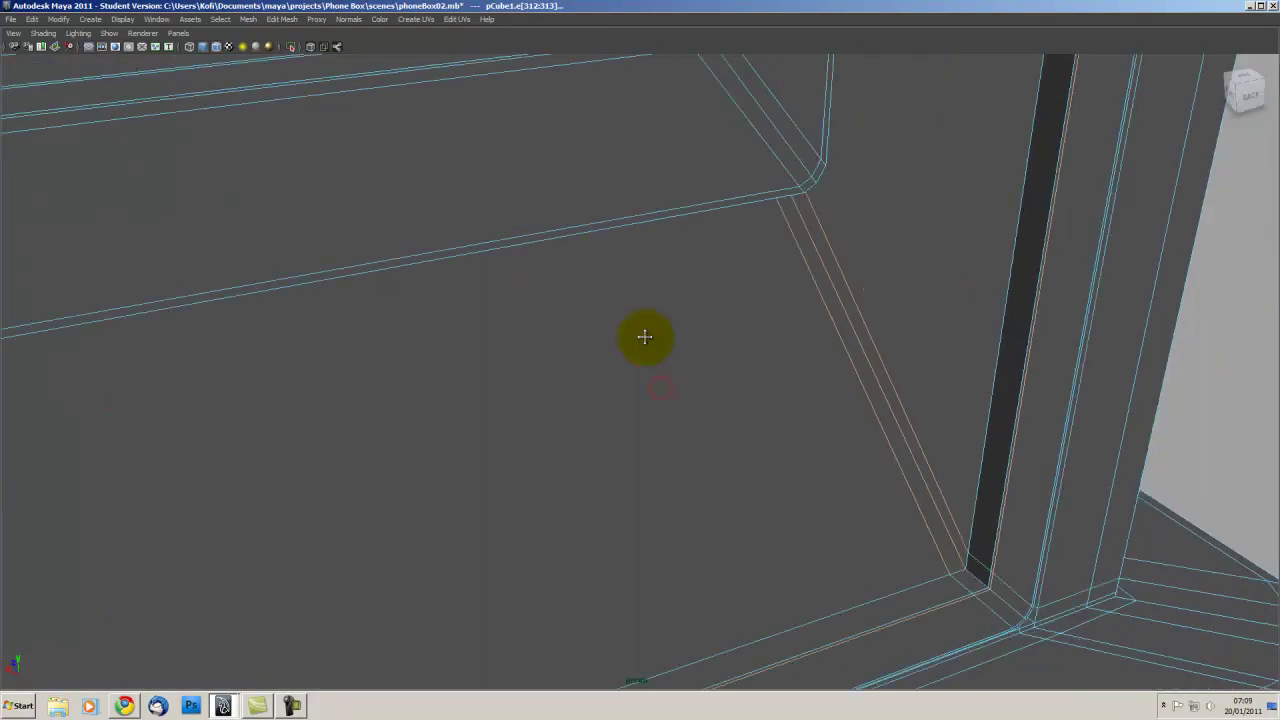
scroll(646, 337, up, 2)
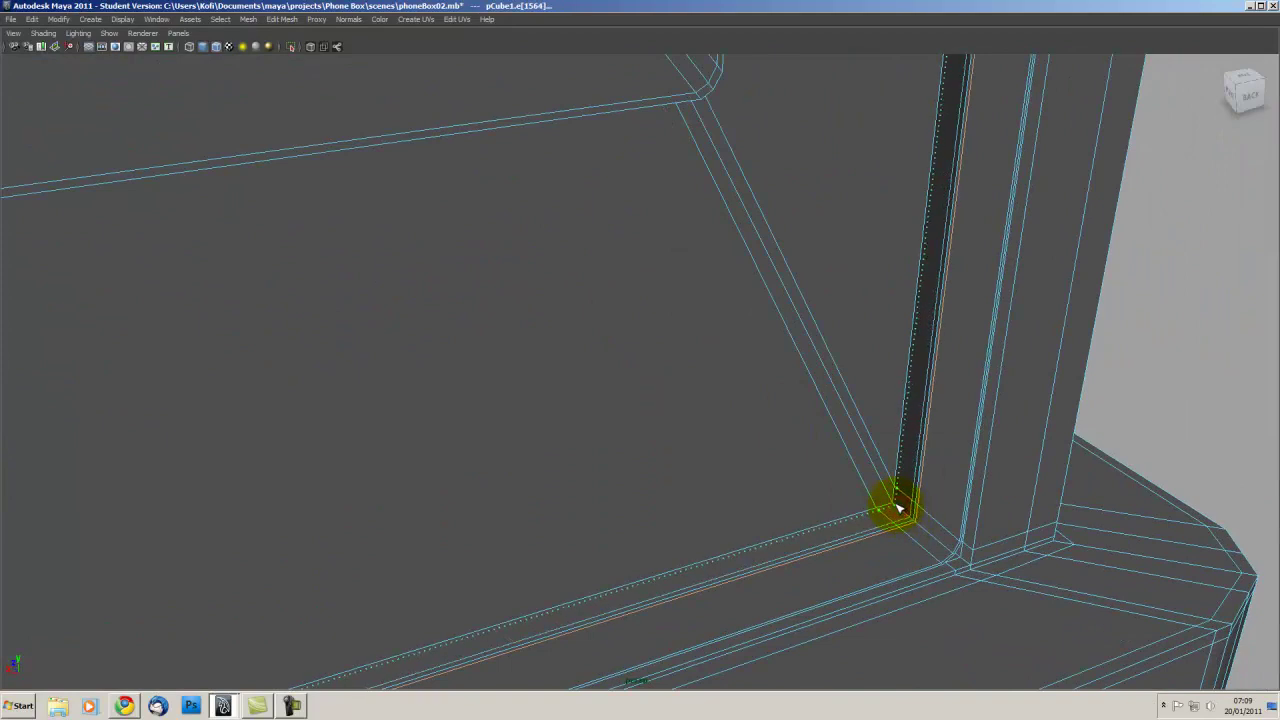
scroll(877, 506, down, 2)
mouse_move(907, 516)
mouse_down()
mouse_move(731, 457)
mouse_move(571, 490)
mouse_up()
scroll(670, 466, up, 2)
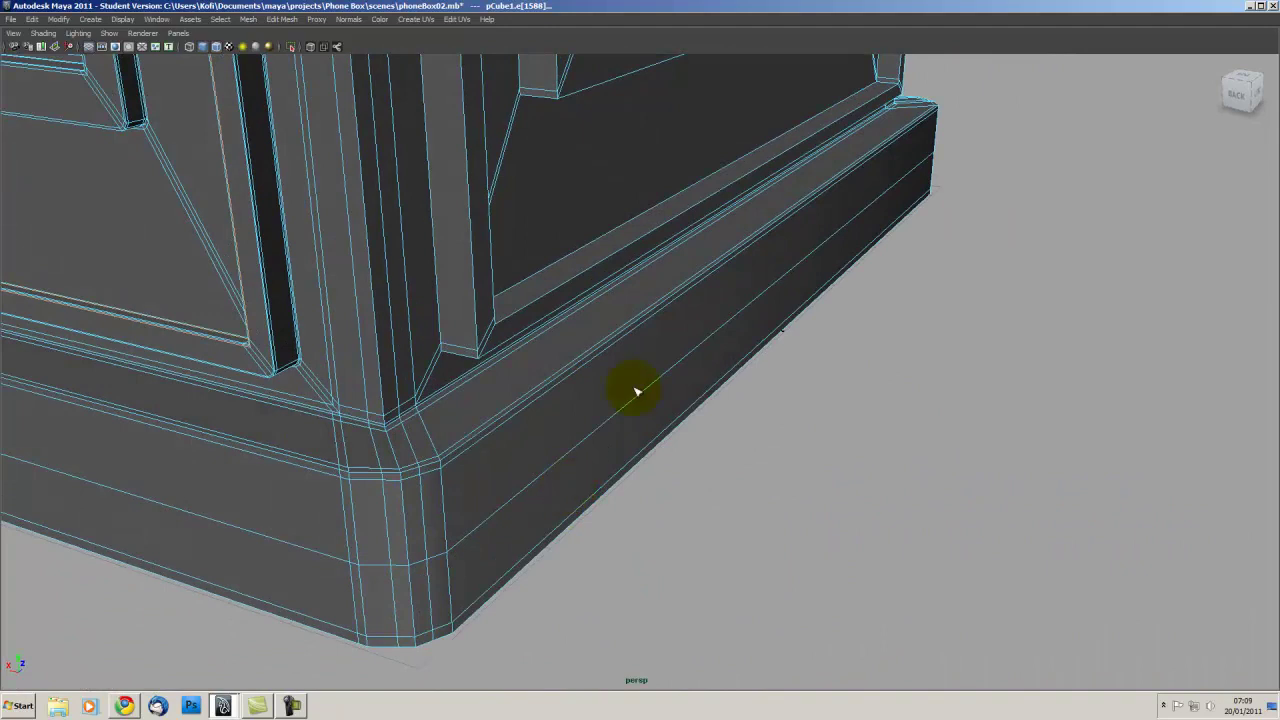
- Pull back to frame the whole phone box from base to top
mouse_move(661, 366)
alt+mouse_down()
mouse_move(352, 357)
mouse_move(366, 343)
mouse_move(415, 407)
mouse_move(280, 334)
mouse_move(677, 477)
mouse_move(451, 429)
alt+mouse_up()
mouse_move(604, 297)
alt+mouse_down()
mouse_move(557, 405)
mouse_move(523, 437)
mouse_move(443, 349)
mouse_move(592, 512)
mouse_move(669, 351)
alt+mouse_up()
alt+drag(540, 303, 560, 477)
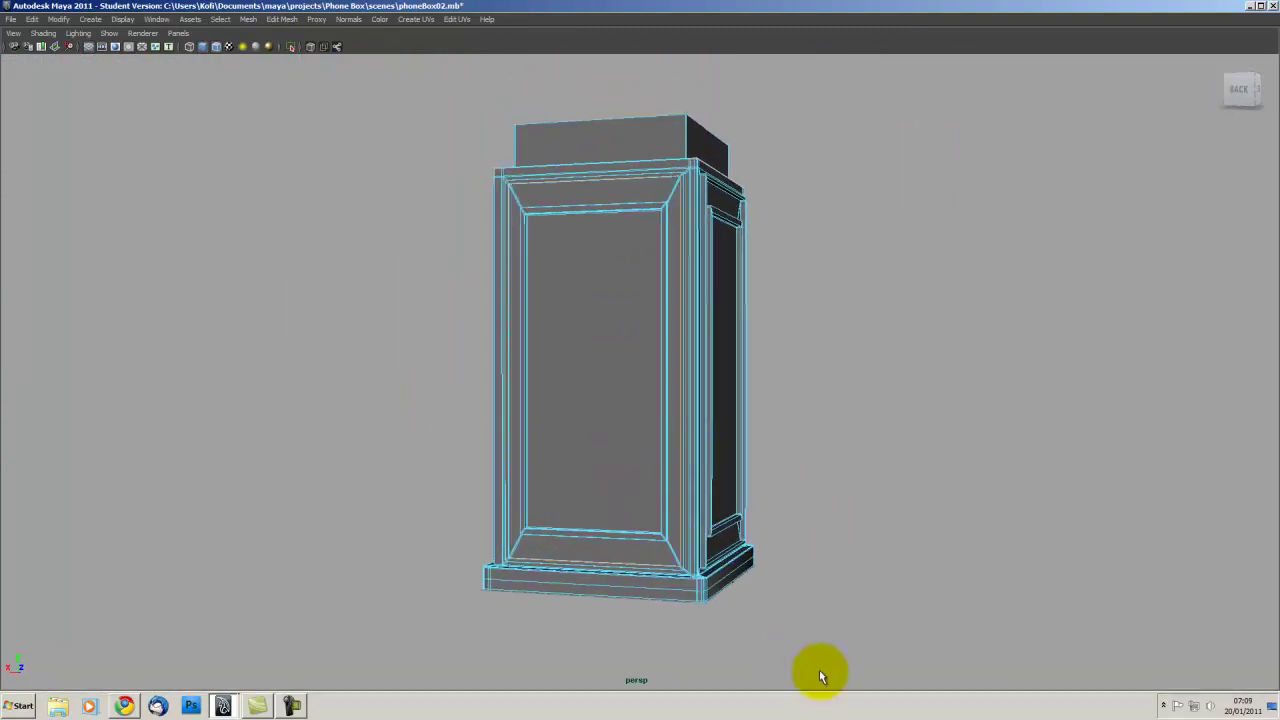
- Select the phone box object and turn on smooth mesh preview
drag(842, 662, 497, 88)
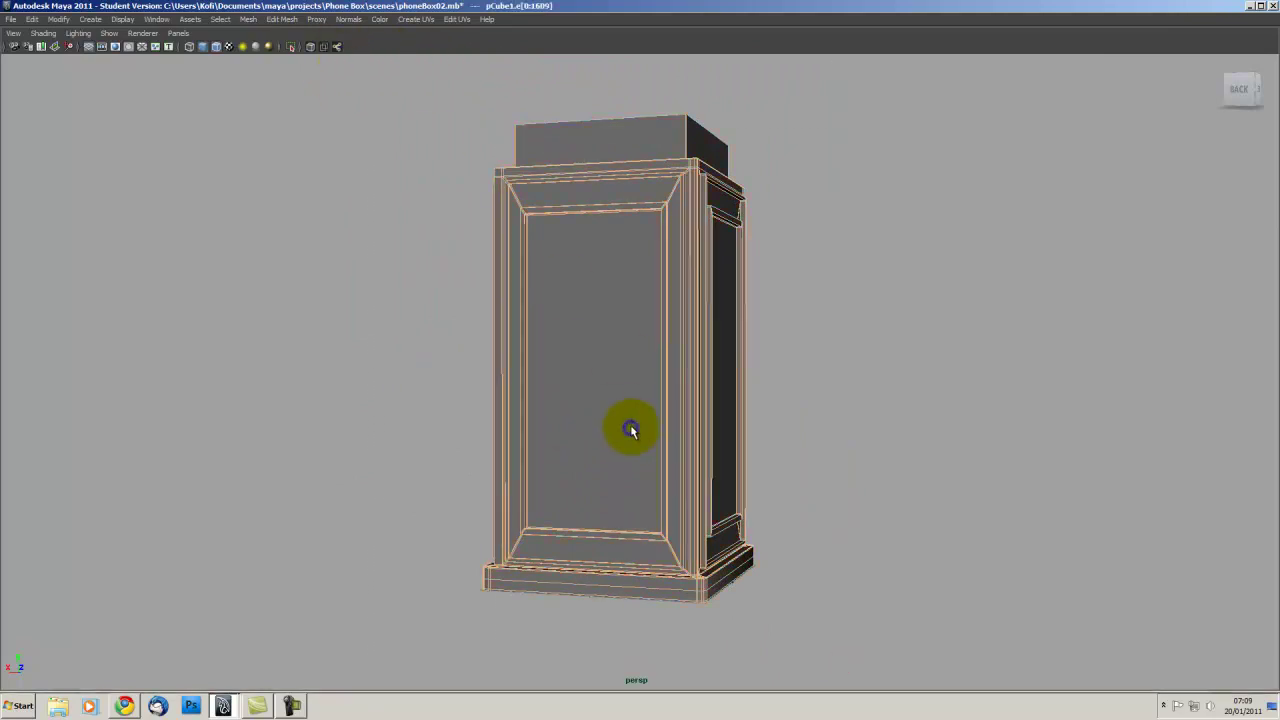
key(F8)
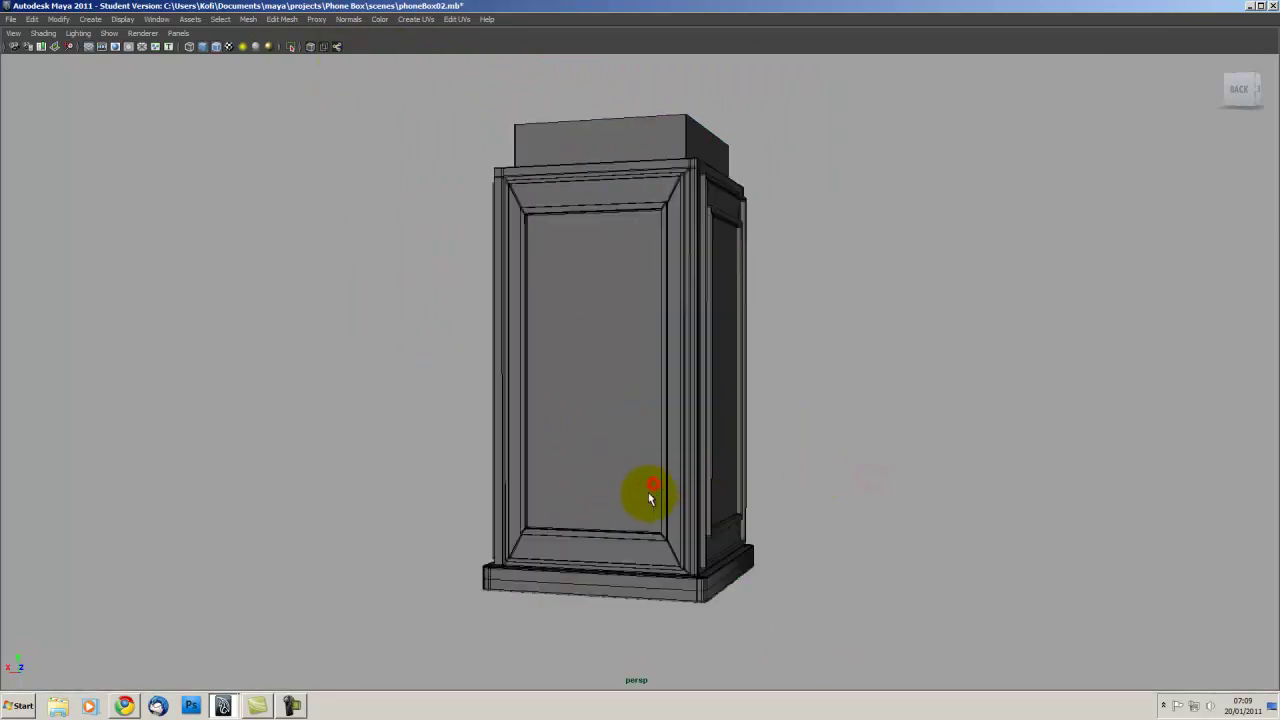
click(613, 488)
key(3)
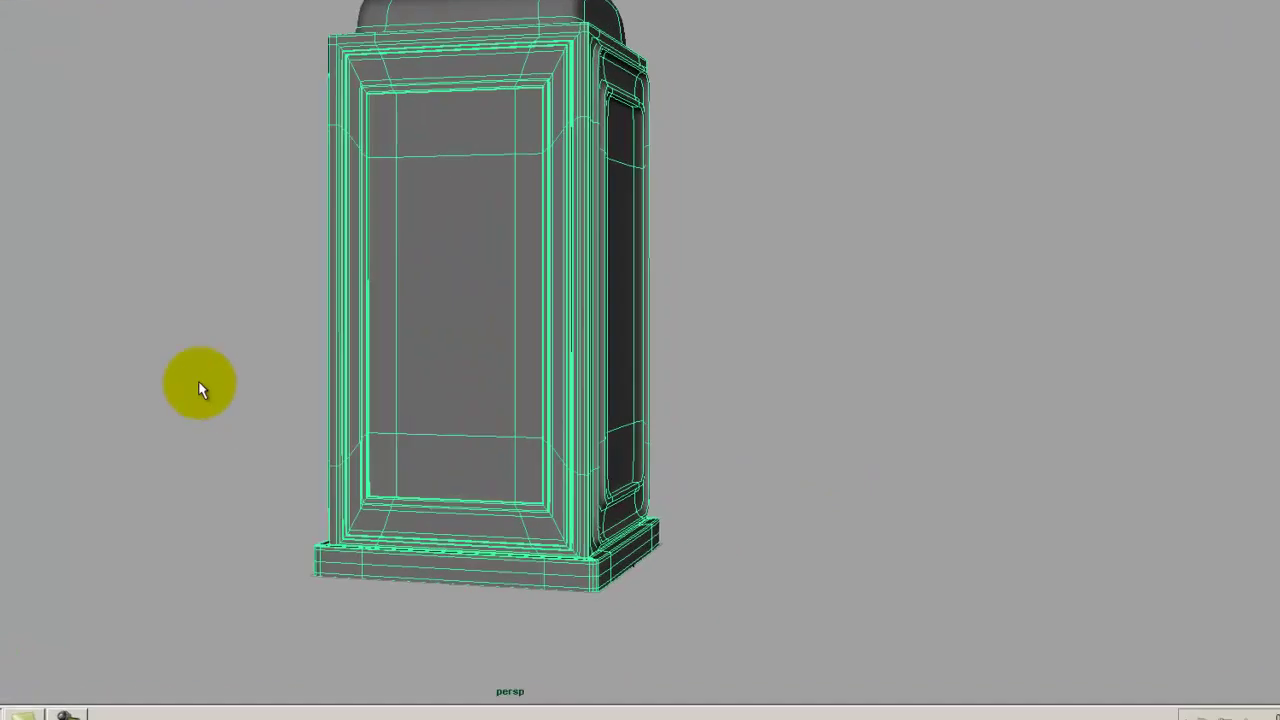
- Inspect the smoothed door panel edges and base up close
click(88, 349)
alt+right_drag(151, 391, 271, 429)
mouse_move(246, 383)
alt+right_down()
mouse_move(460, 489)
mouse_move(325, 550)
mouse_move(363, 491)
alt+right_up()
alt+right_drag(297, 443, 292, 458)
mouse_move(278, 438)
alt+mouse_down()
mouse_move(200, 399)
mouse_move(131, 400)
alt+mouse_up()
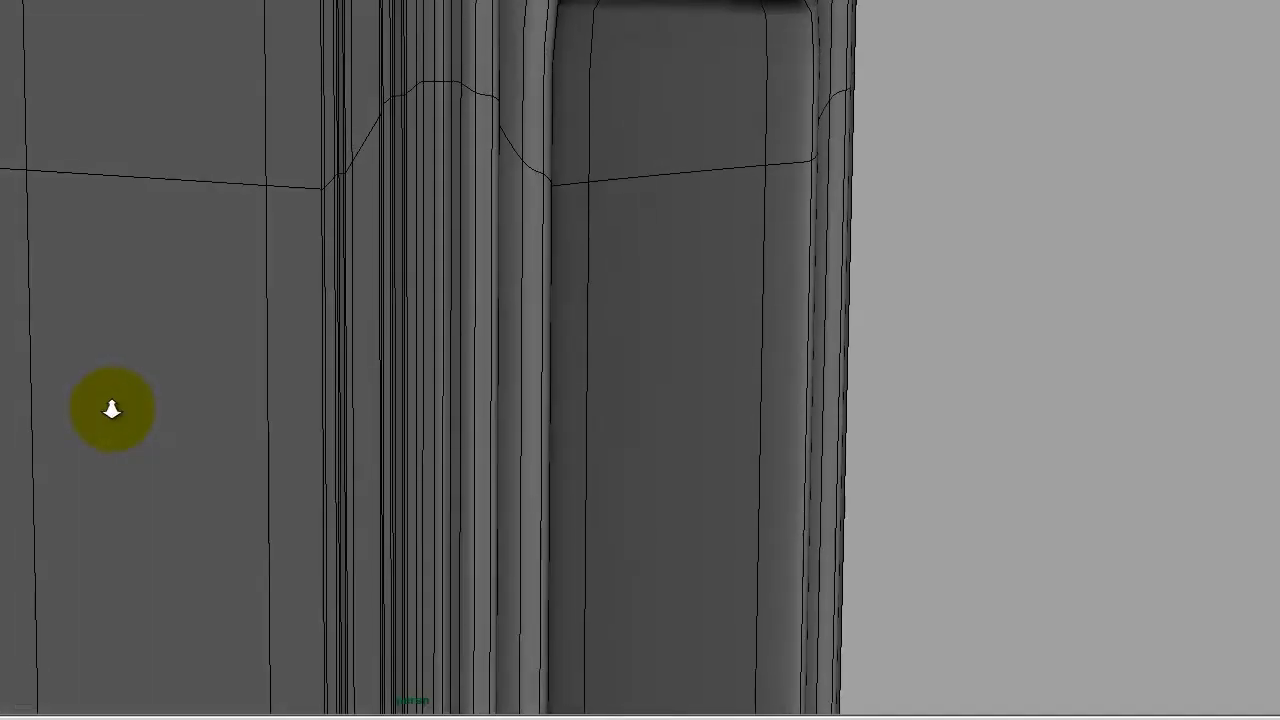
alt+right_drag(131, 400, 122, 430)
alt+right_drag(140, 328, 223, 271)
alt+drag(223, 271, 239, 285)
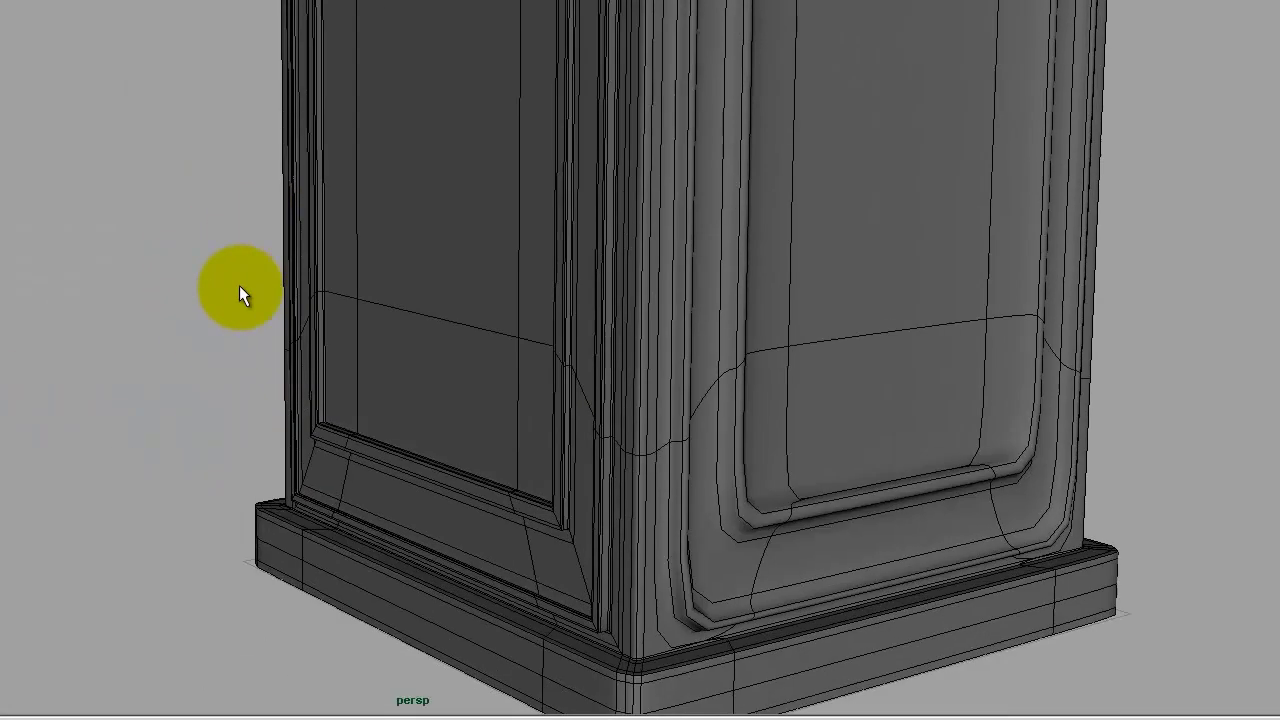
- Reselect the box and save the scene, dismissing the student version notice
click(328, 378)
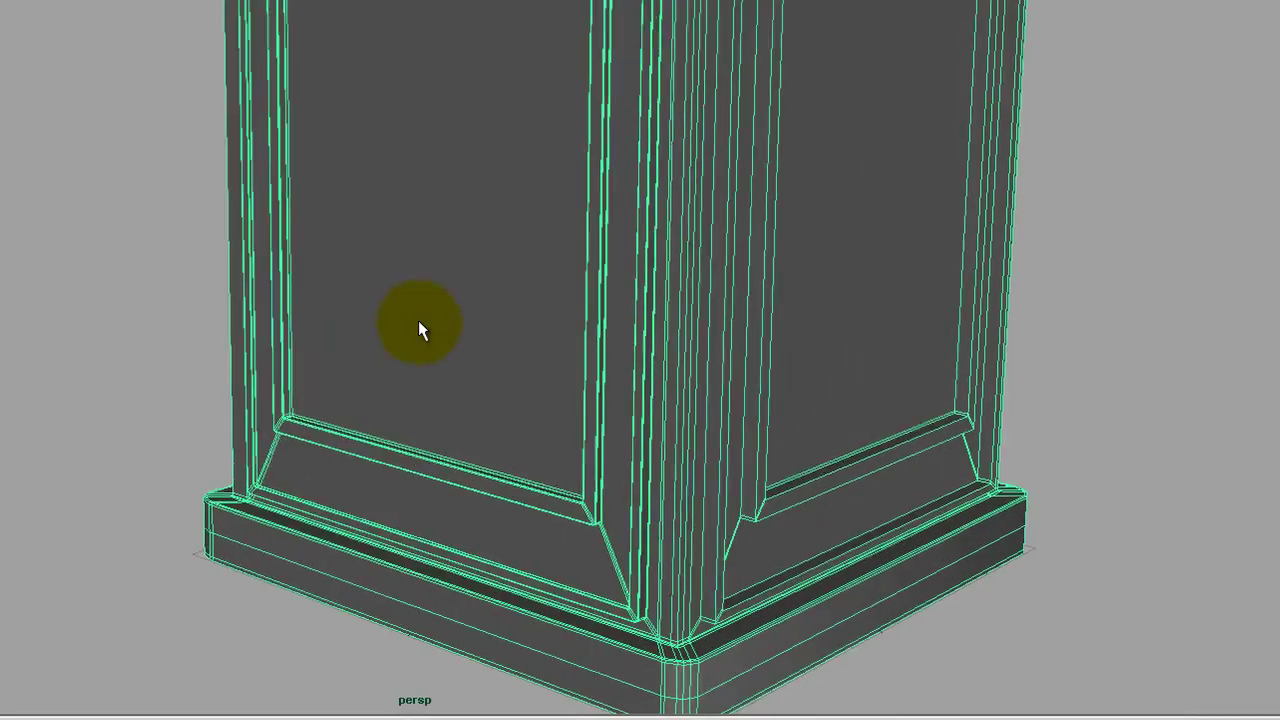
key(ctrl+s)
click(600, 314)
mouse_move(607, 316)
alt+mouse_down()
mouse_move(360, 420)
mouse_move(391, 409)
mouse_move(360, 309)
alt+mouse_up()
alt+right_drag(360, 309, 524, 412)
mouse_move(524, 412)
alt+mouse_down()
mouse_move(460, 420)
mouse_move(480, 425)
alt+mouse_up()
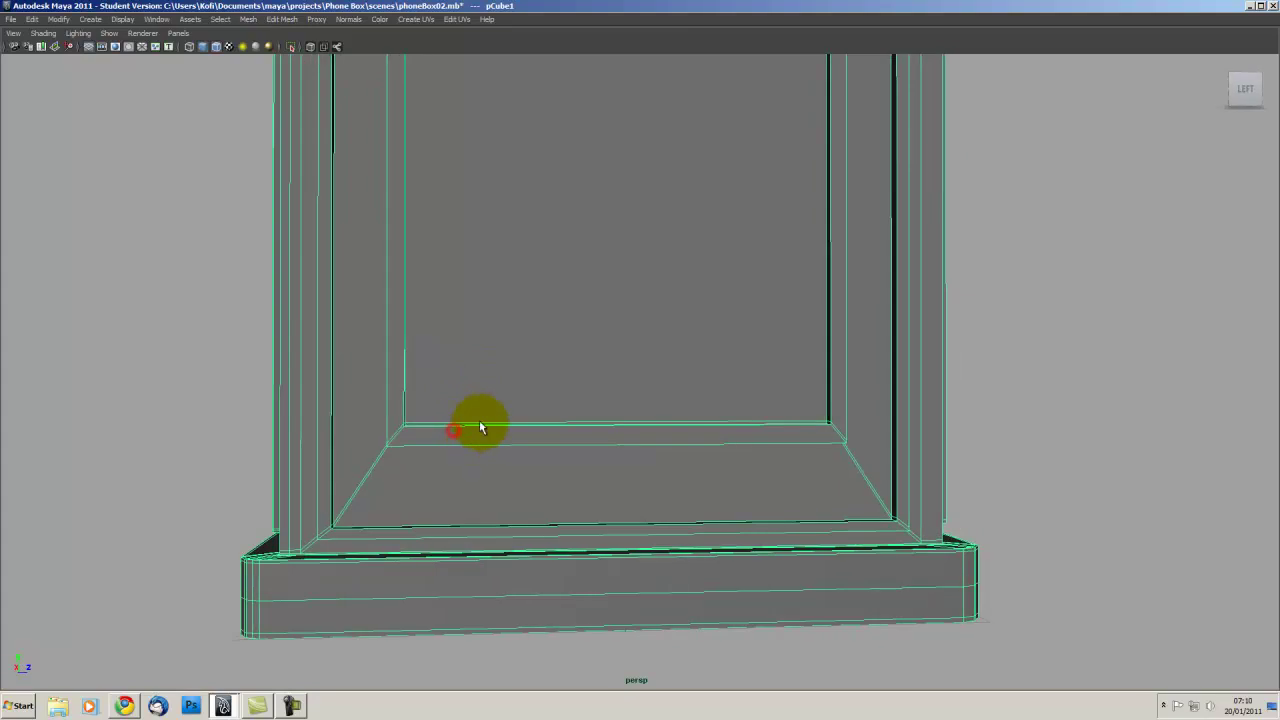
alt+middle_drag(389, 491, 478, 410)
mouse_move(478, 410)
alt+right_down()
mouse_move(540, 428)
mouse_move(586, 414)
mouse_move(668, 456)
mouse_move(546, 408)
alt+right_up()
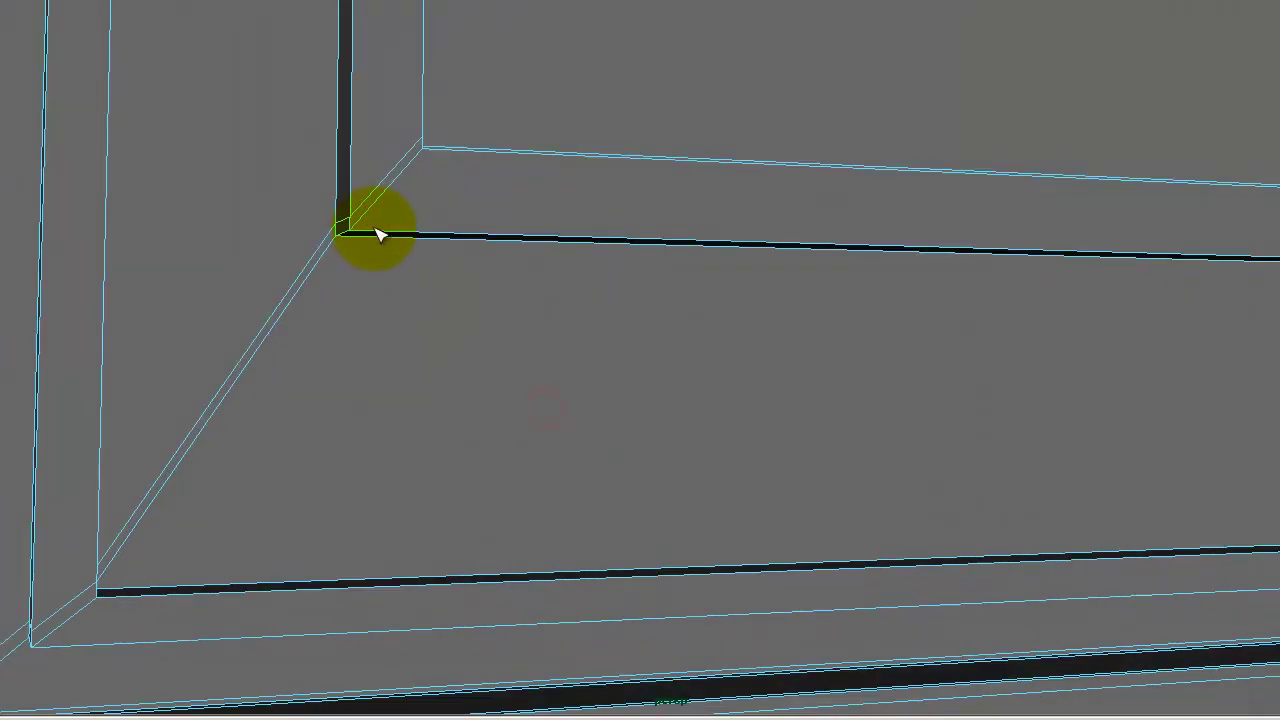
mouse_move(378, 237)
alt+mouse_down()
mouse_move(529, 297)
mouse_move(354, 289)
mouse_move(563, 331)
mouse_move(375, 327)
alt+mouse_up()
mouse_move(923, 469)
alt+mouse_down()
mouse_move(1000, 466)
mouse_move(980, 400)
mouse_move(997, 409)
mouse_move(983, 420)
alt+mouse_up()
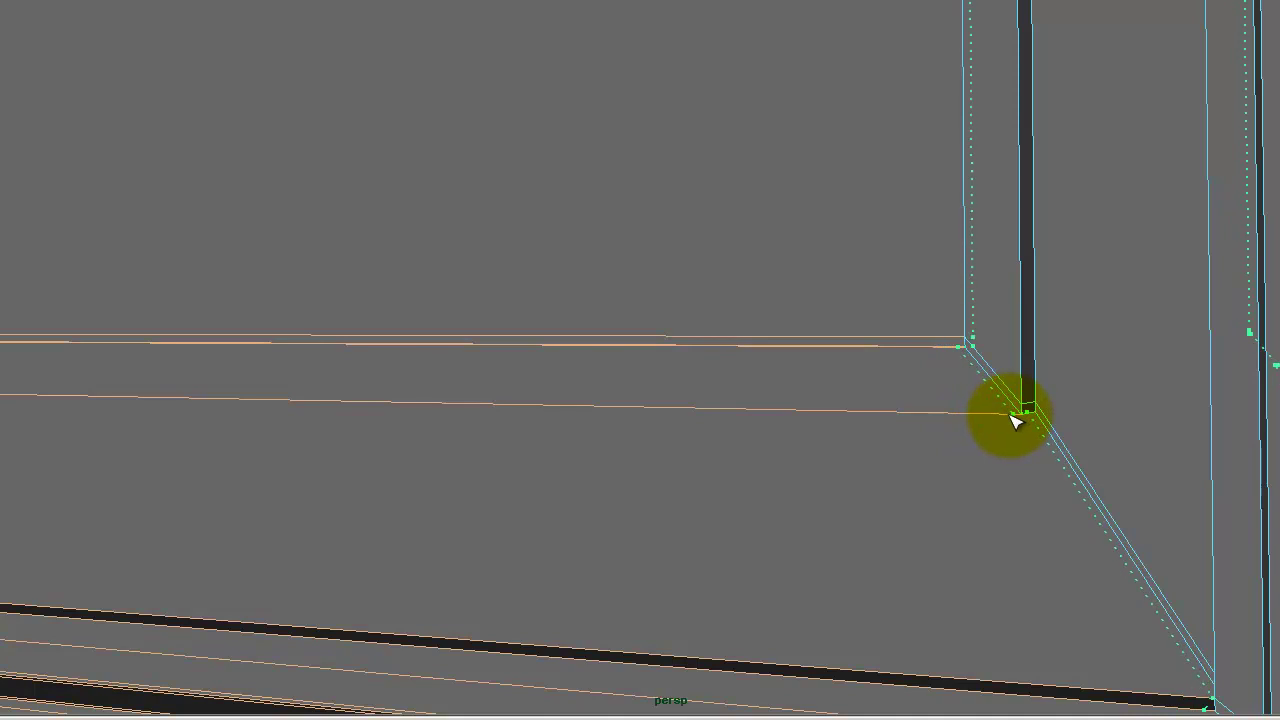
mouse_move(966, 426)
alt+right_down()
mouse_move(626, 206)
mouse_move(574, 334)
alt+right_up()
mouse_move(567, 331)
alt+mouse_down()
mouse_move(638, 222)
mouse_move(563, 314)
mouse_move(529, 657)
mouse_move(500, 380)
mouse_move(588, 449)
alt+mouse_up()
alt+right_drag(588, 449, 534, 466)
mouse_move(534, 466)
alt+mouse_down()
mouse_move(586, 466)
mouse_move(503, 443)
alt+mouse_up()
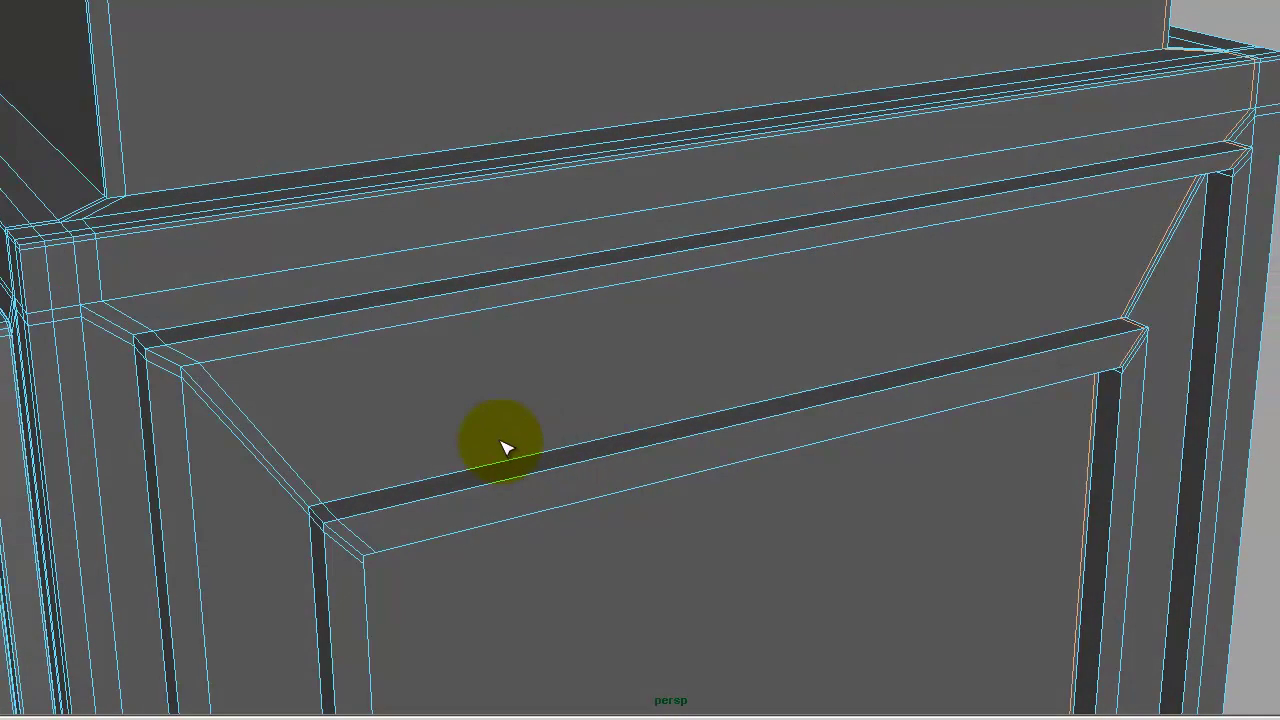
mouse_move(361, 418)
alt+mouse_down()
mouse_move(457, 480)
mouse_move(563, 400)
alt+mouse_up()
alt+right_drag(563, 400, 748, 420)
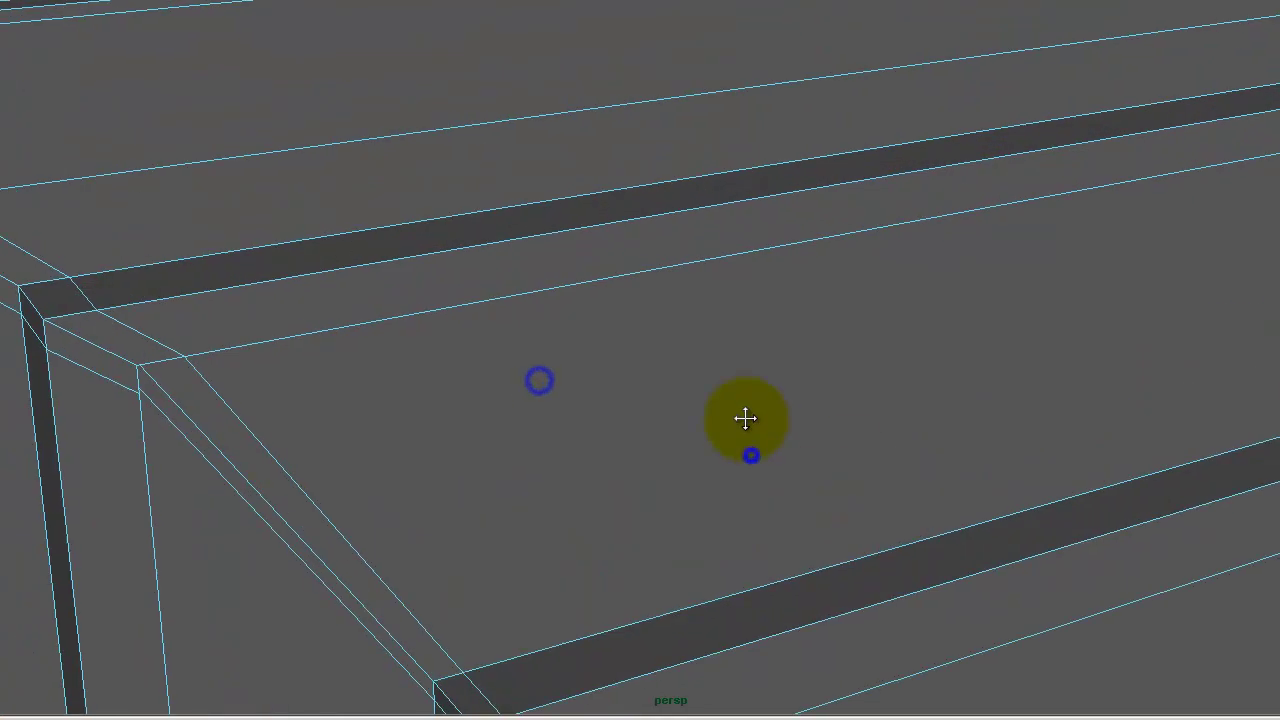
alt+drag(748, 420, 328, 305)
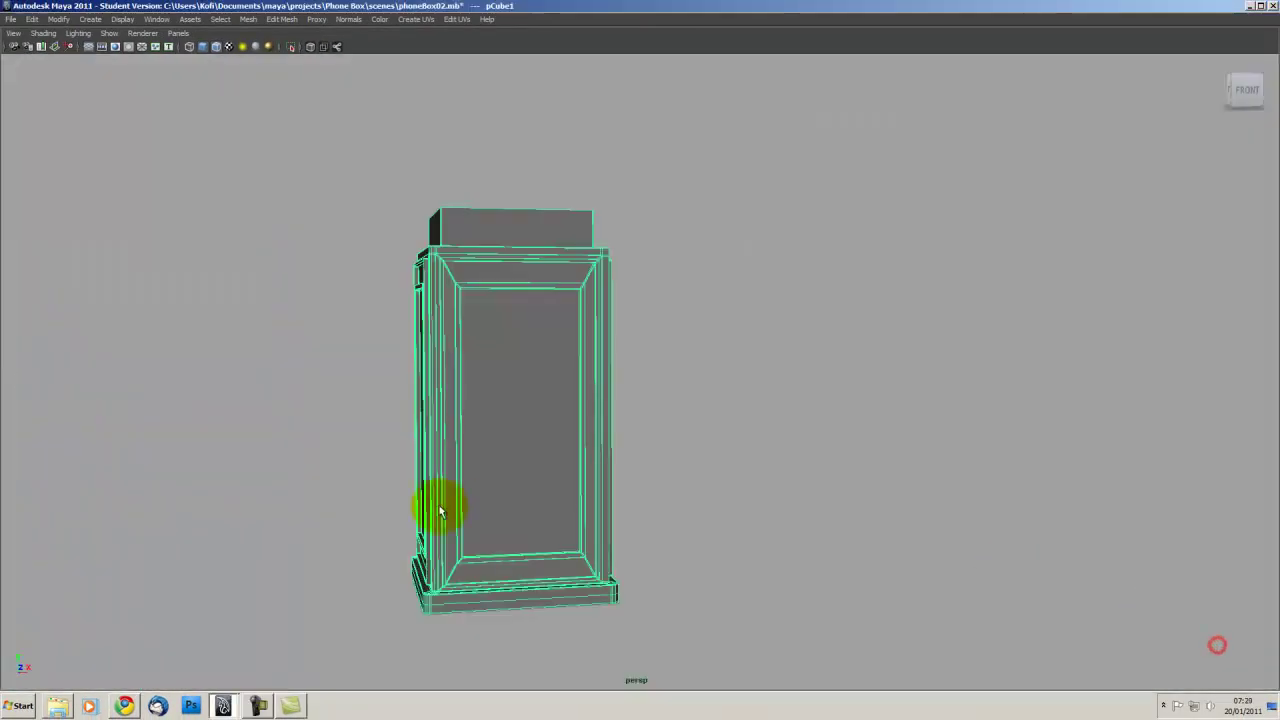
mouse_move(434, 508)
alt+mouse_down()
mouse_move(543, 523)
mouse_move(486, 491)
mouse_move(499, 510)
mouse_move(617, 506)
mouse_move(417, 534)
alt+mouse_up()
- Select an edge loop up the box's right side and move in close
alt+right_drag(417, 534, 583, 560)
alt+drag(490, 545, 587, 537)
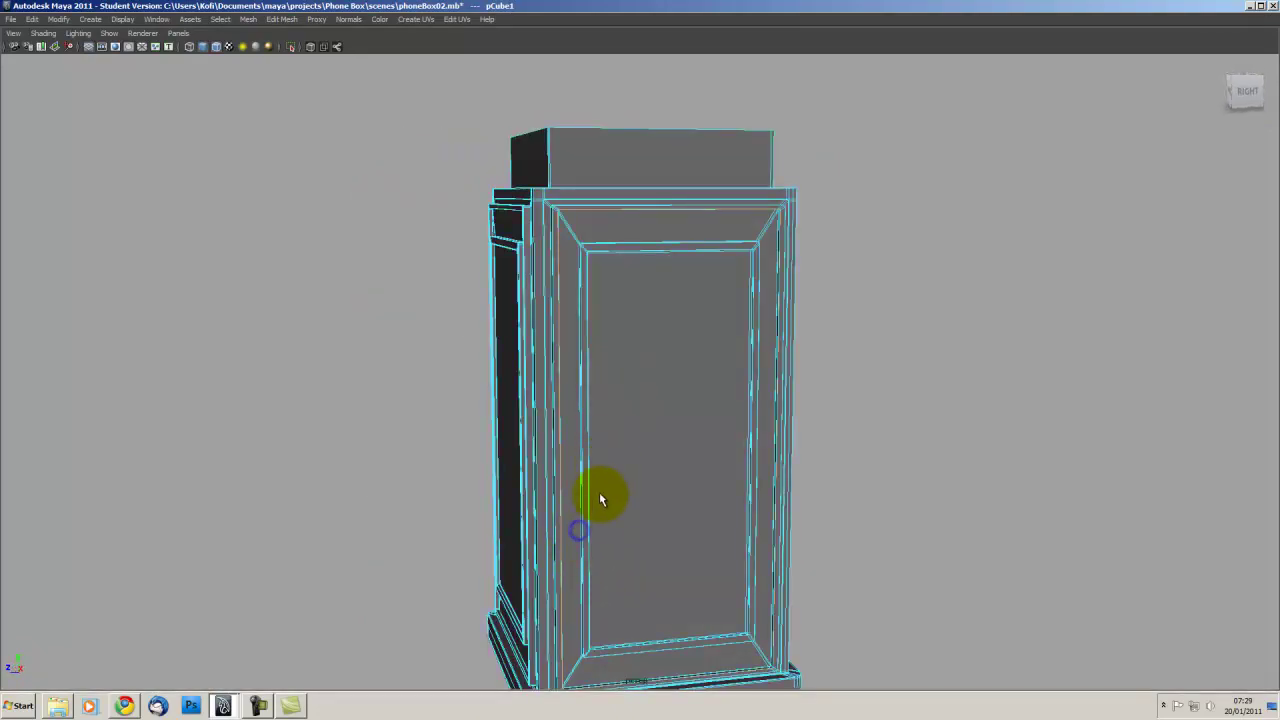
alt+right_drag(600, 494, 506, 363)
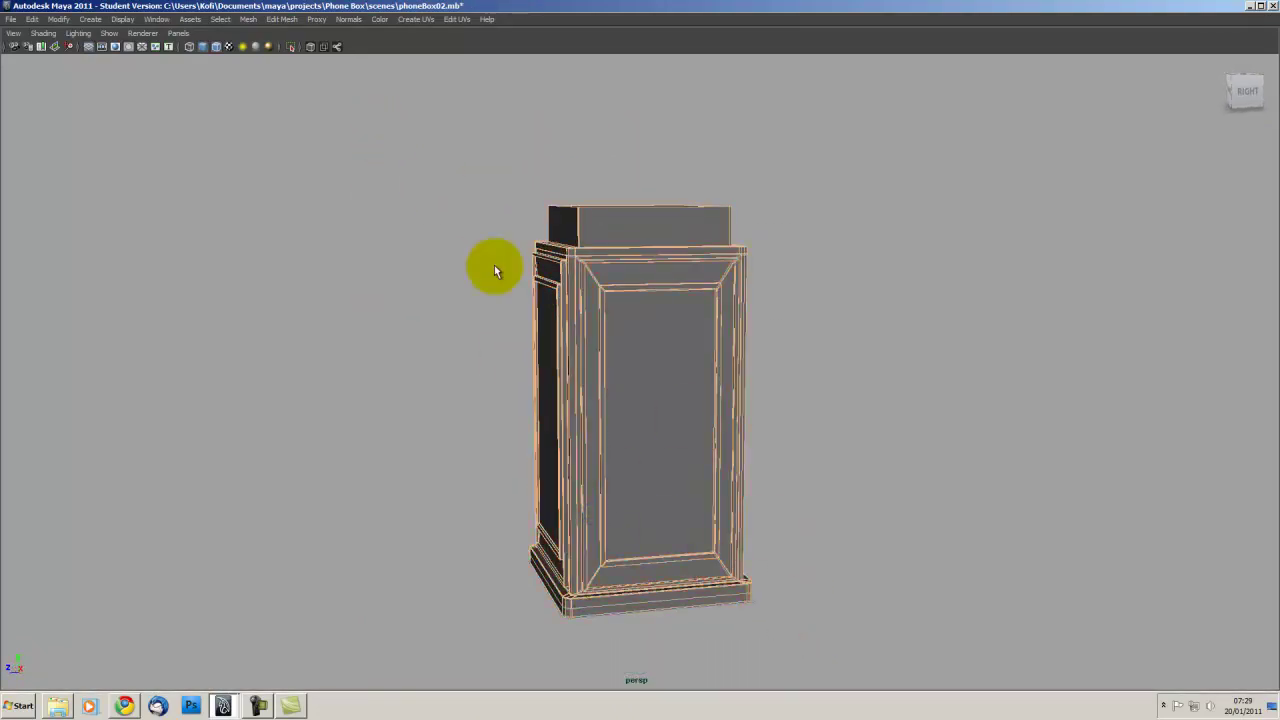
click(588, 473)
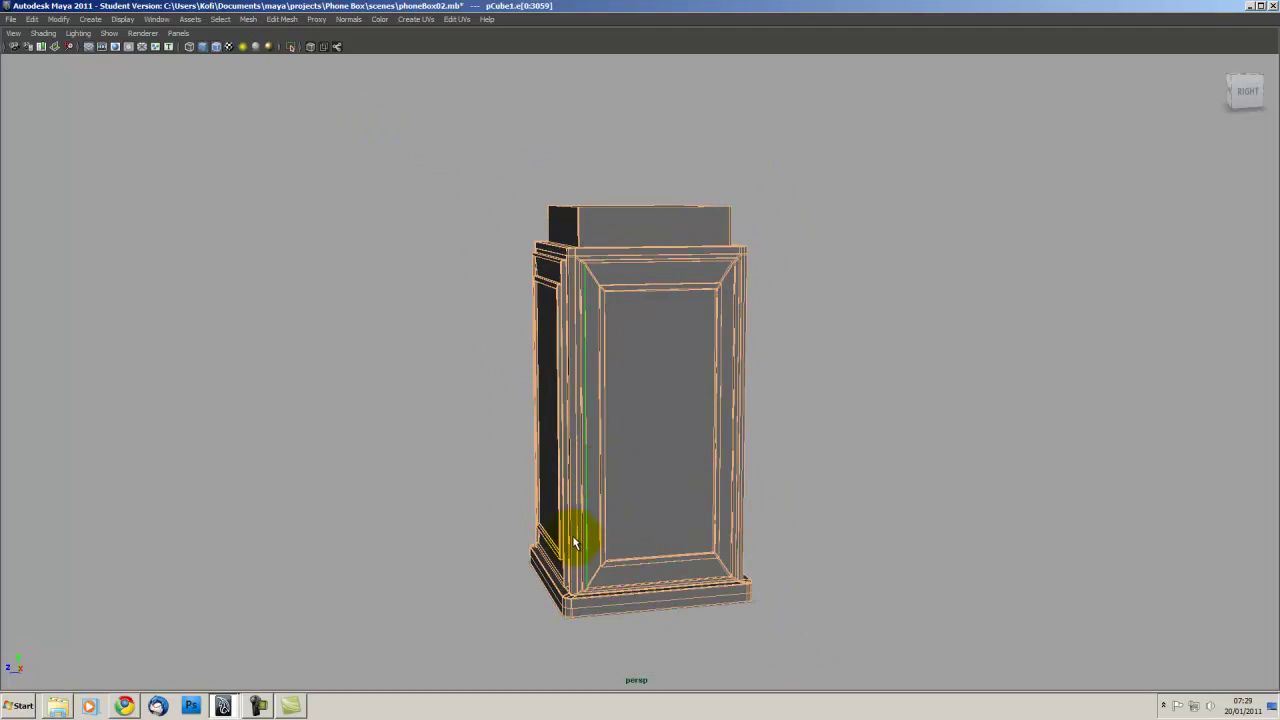
alt+drag(577, 540, 562, 514)
alt+right_drag(562, 514, 591, 526)
alt+drag(591, 526, 586, 477)
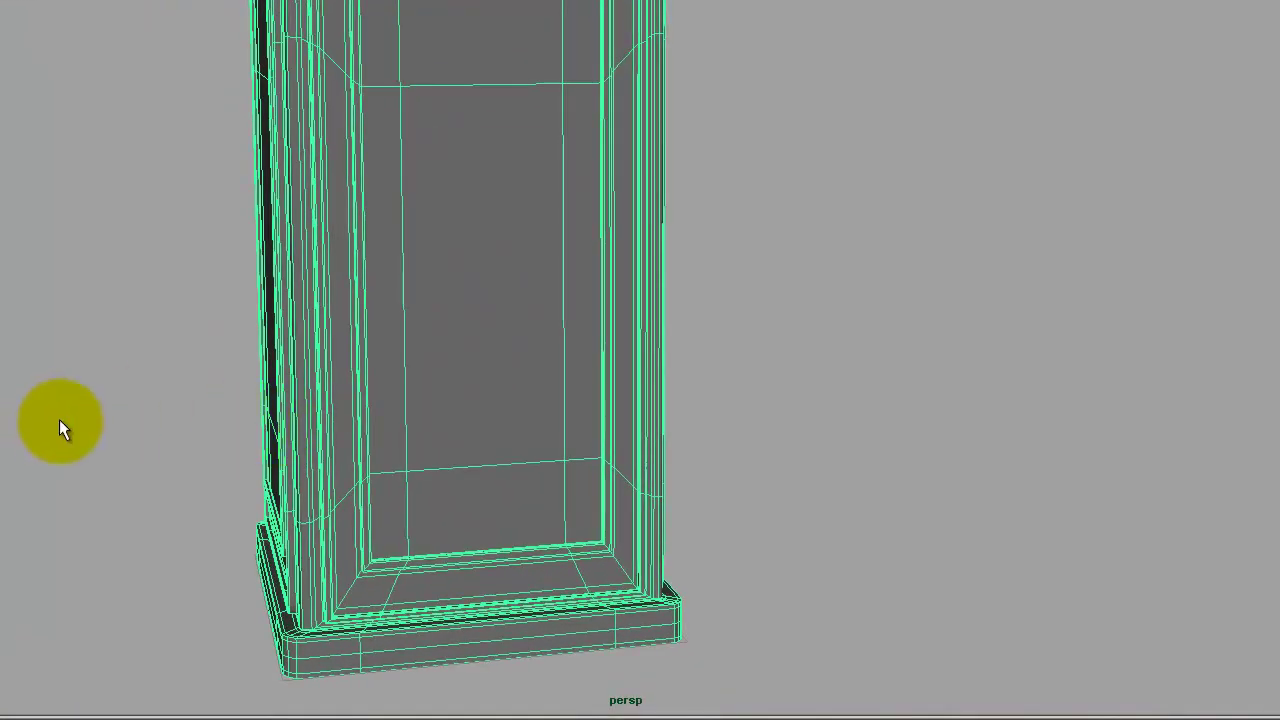
- Inspect the smoothed box, save the scene, and reselect the phone box
click(80, 420)
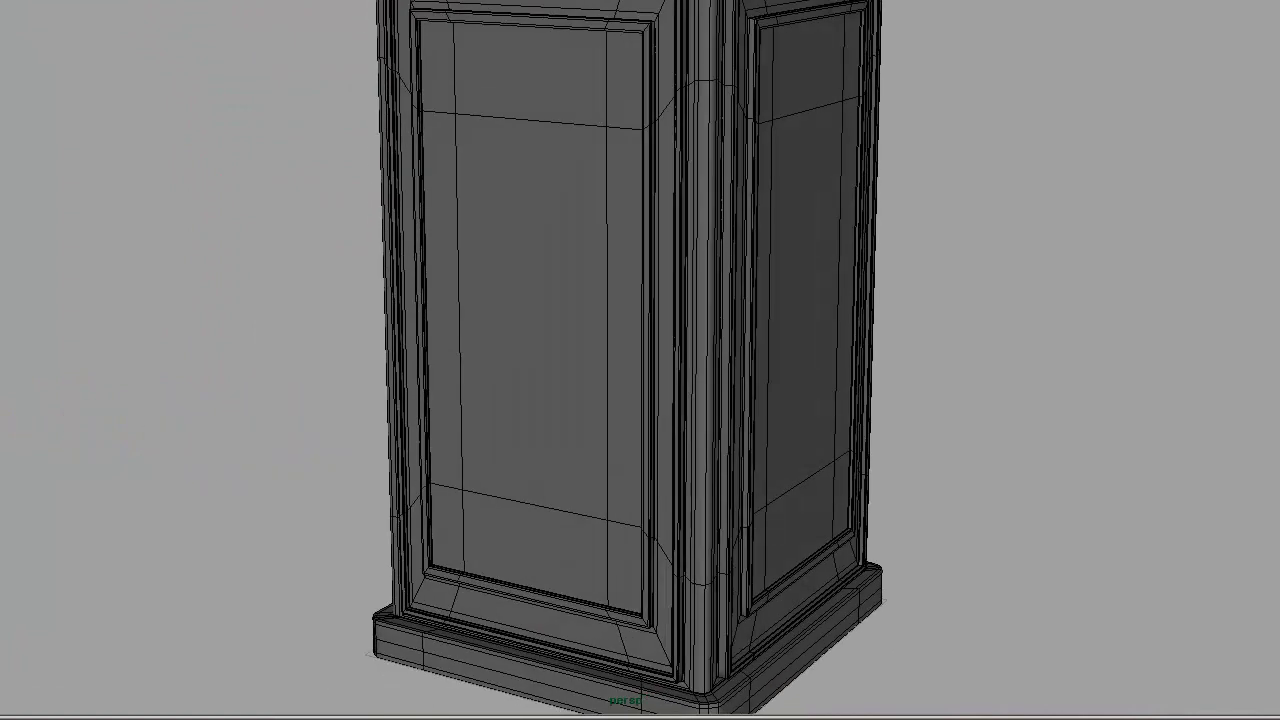
mouse_move(160, 259)
alt+mouse_down()
mouse_move(350, 253)
mouse_move(424, 310)
mouse_move(329, 314)
mouse_move(457, 326)
mouse_move(649, 333)
mouse_move(600, 300)
mouse_move(683, 306)
mouse_move(691, 279)
mouse_move(480, 286)
mouse_move(237, 329)
mouse_move(110, 322)
alt+mouse_up()
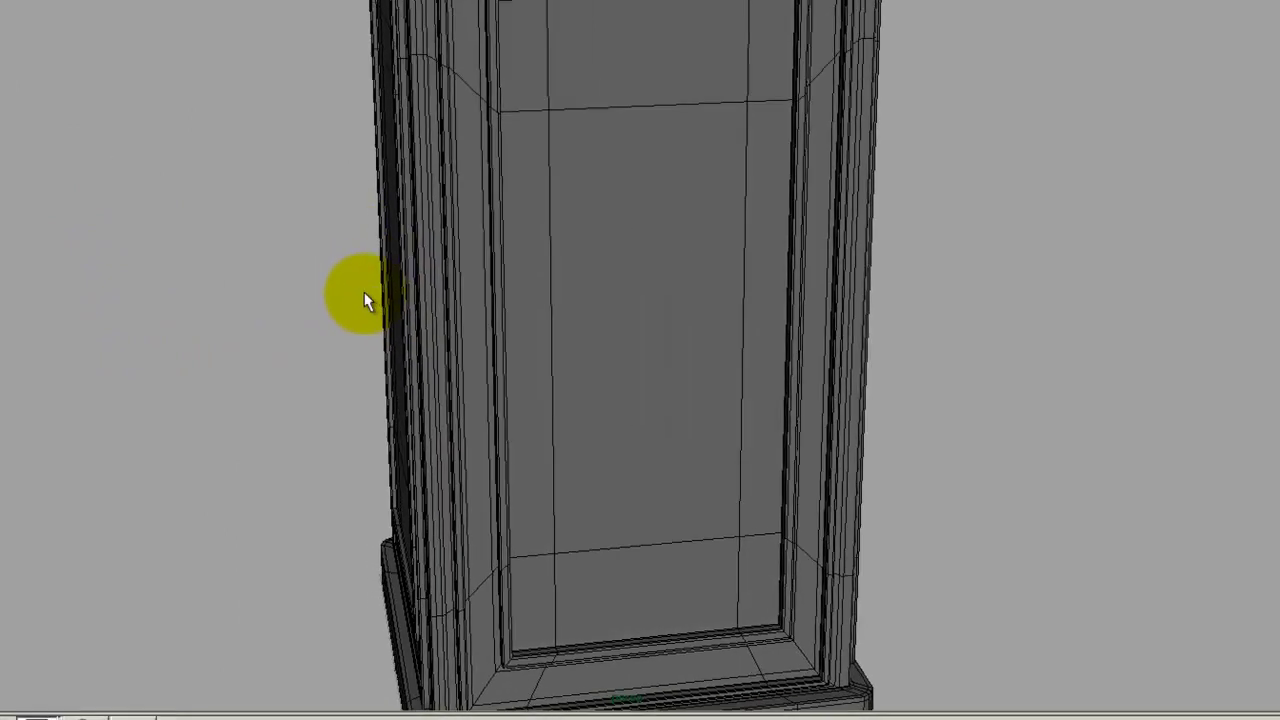
key(ctrl+s)
key(Return)
click(551, 404)
- Toggle wireframe and shaded display, then frame the selected phone box
key(4)
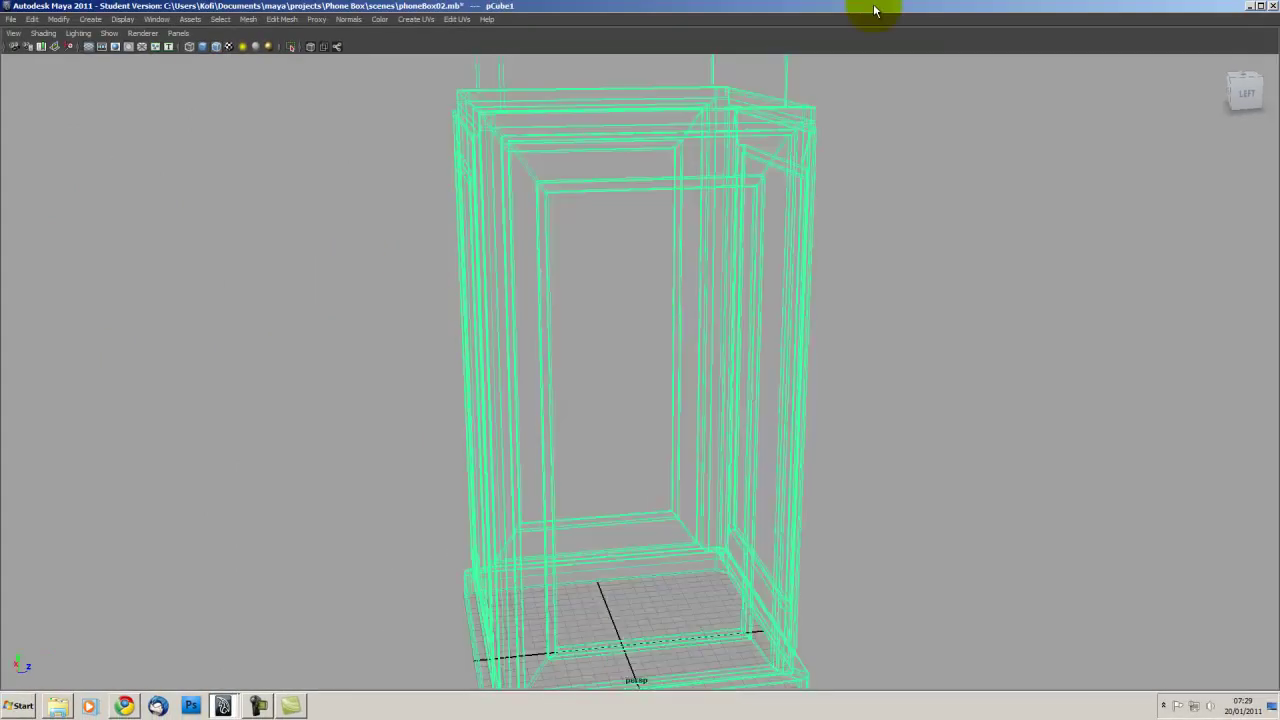
key(5)
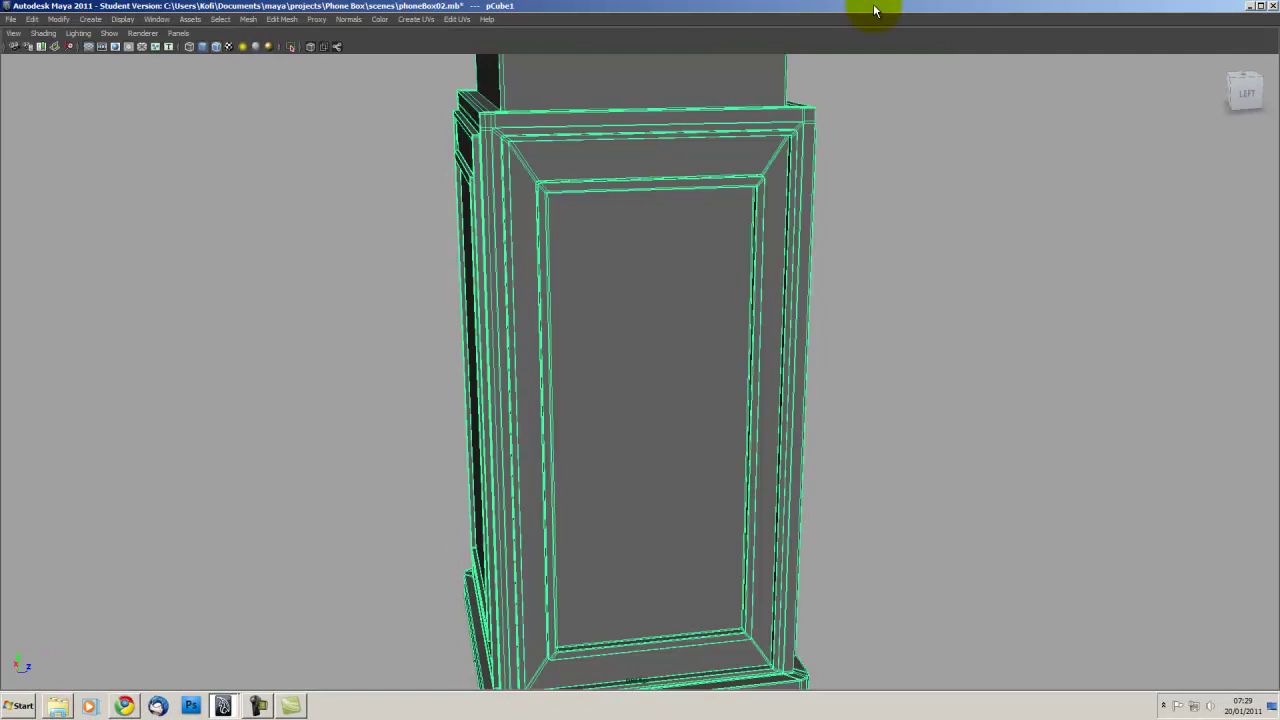
key(f)
- View the Flickr red telephone box and PHONE-BOX_41764_1.jpg reference photos in Chrome
click(125, 708)
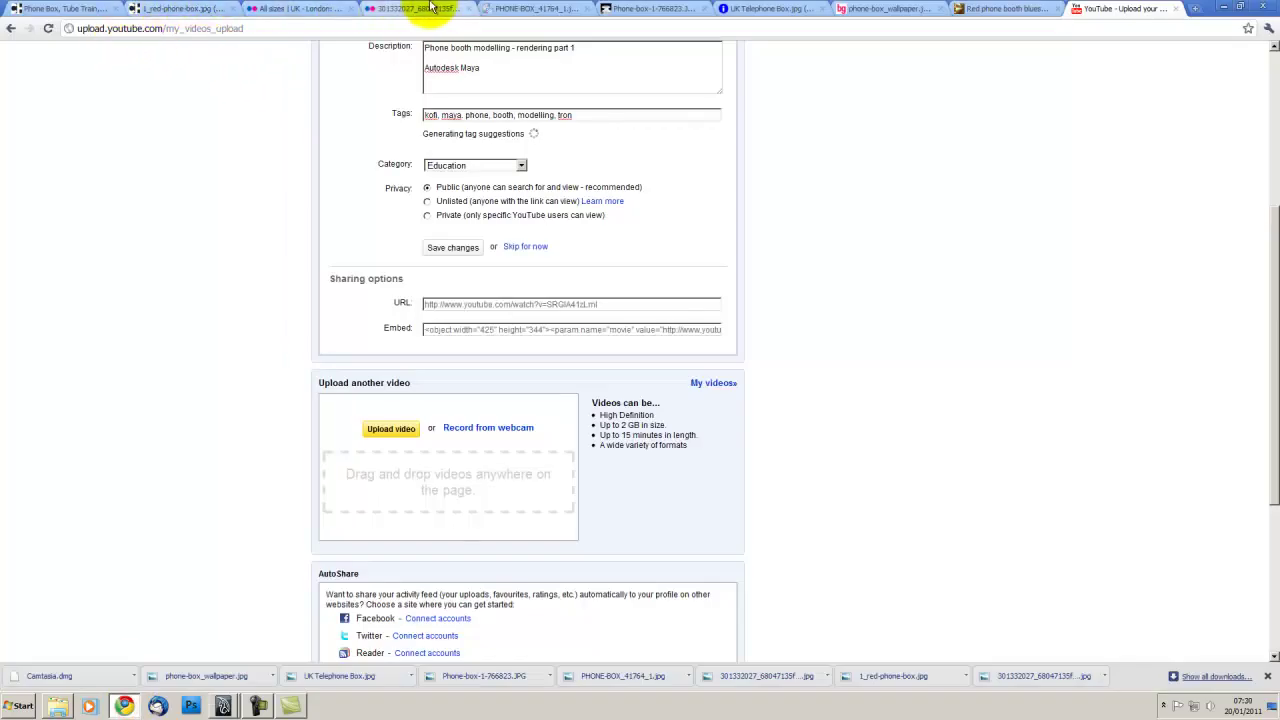
click(410, 8)
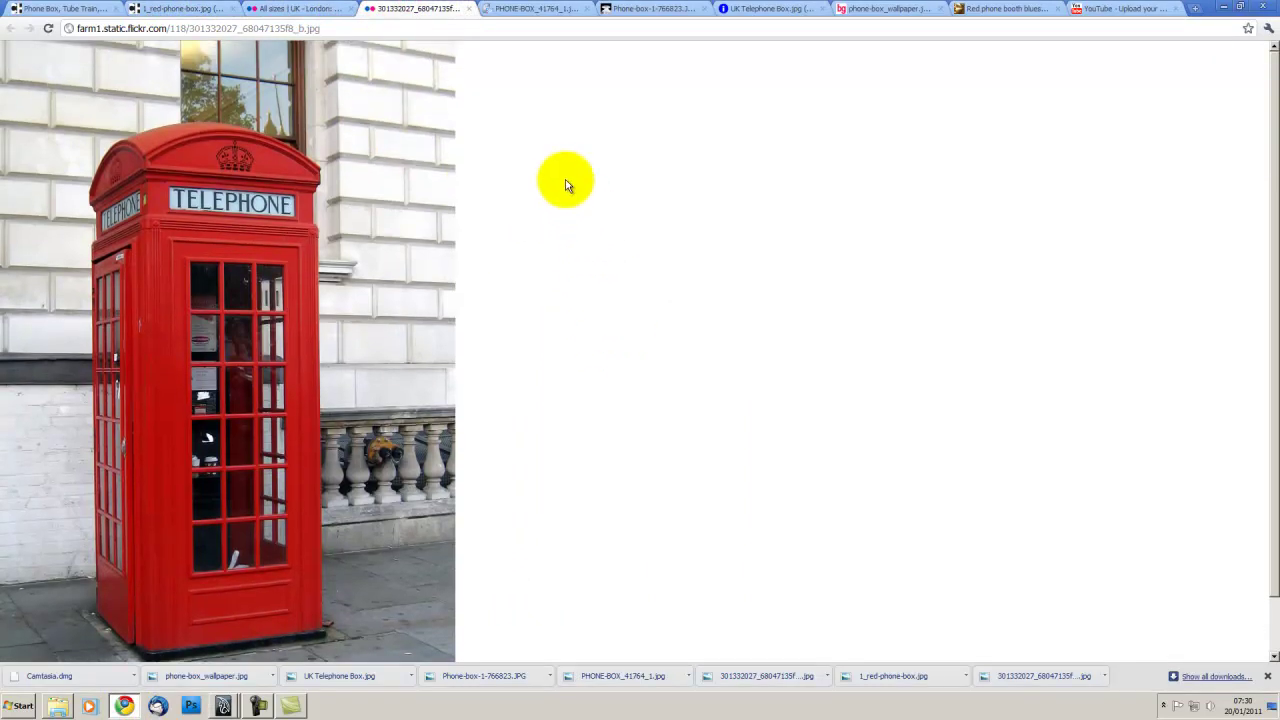
click(530, 8)
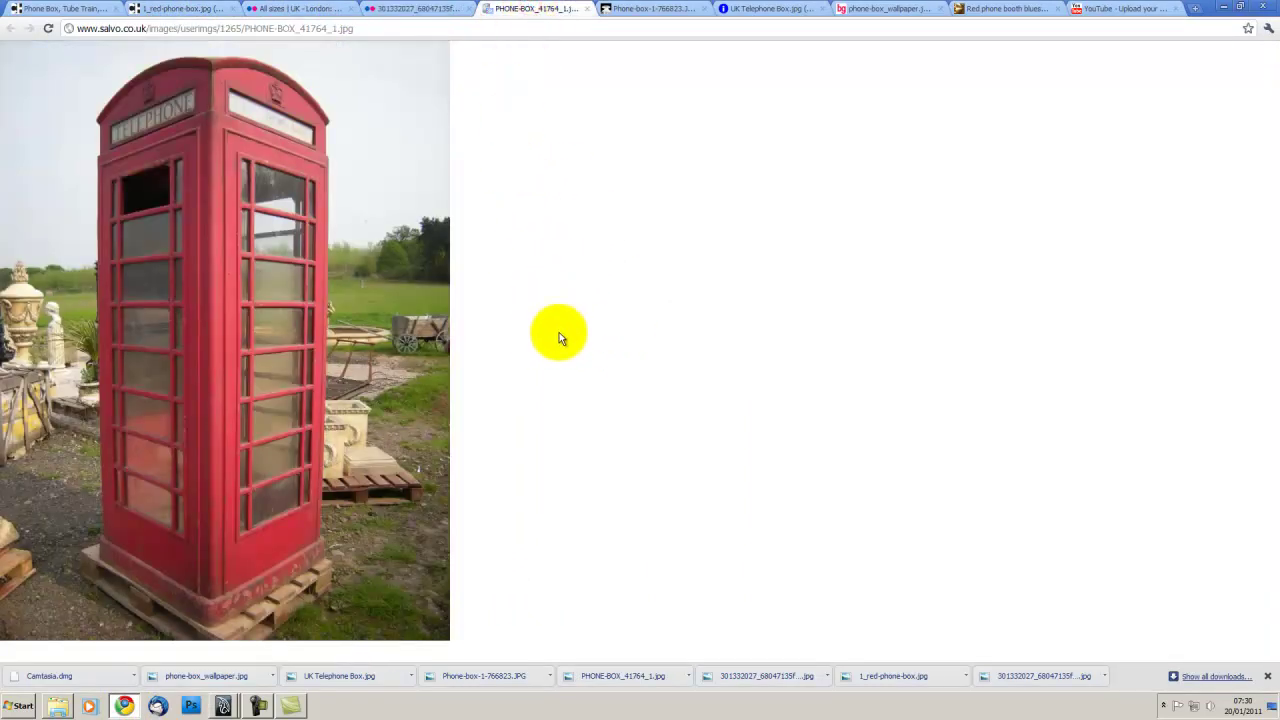
click(1268, 677)
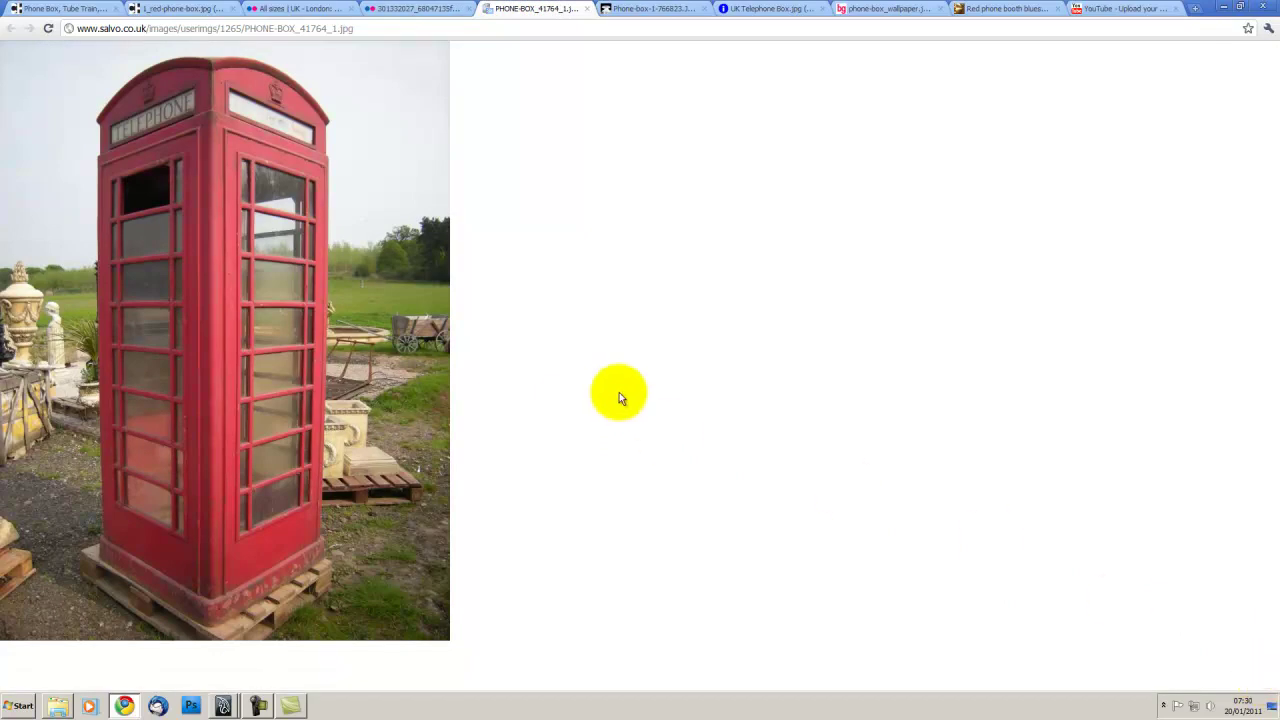
- Compare the Maya model against the reference photo, then return to Maya
click(127, 707)
mouse_move(529, 386)
alt+mouse_down()
mouse_move(491, 400)
mouse_move(489, 426)
alt+mouse_up()
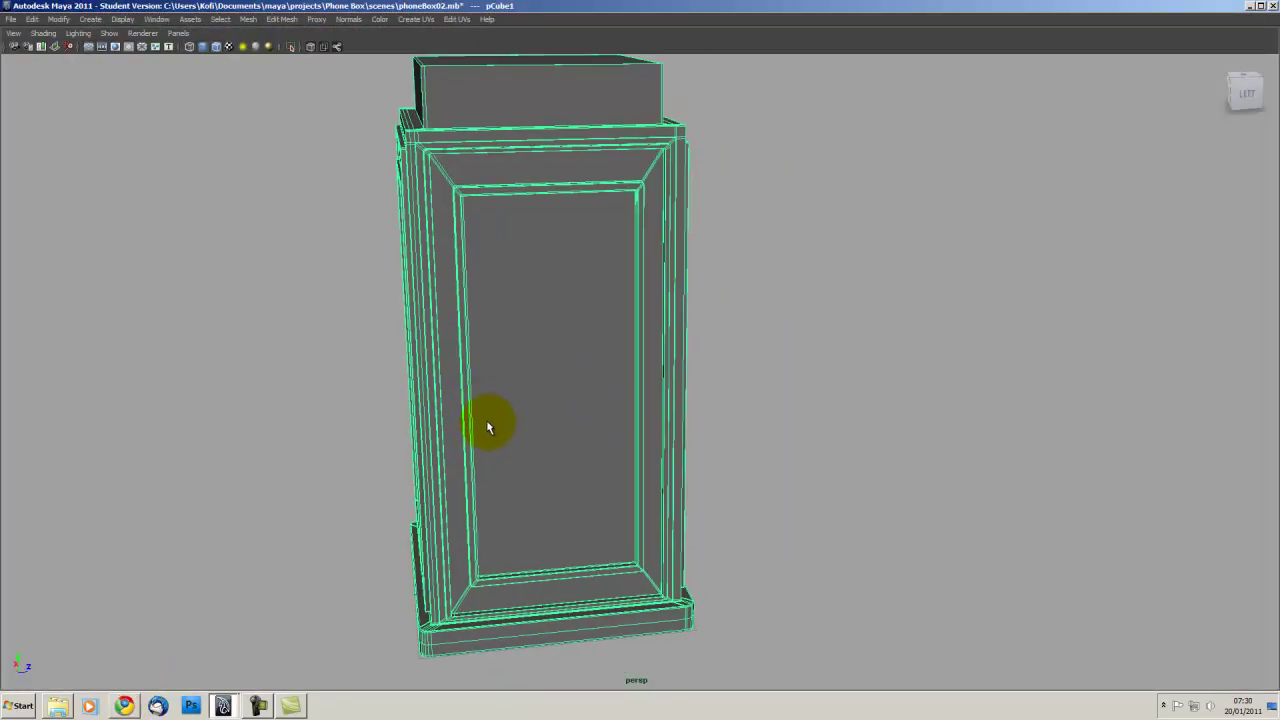
click(127, 704)
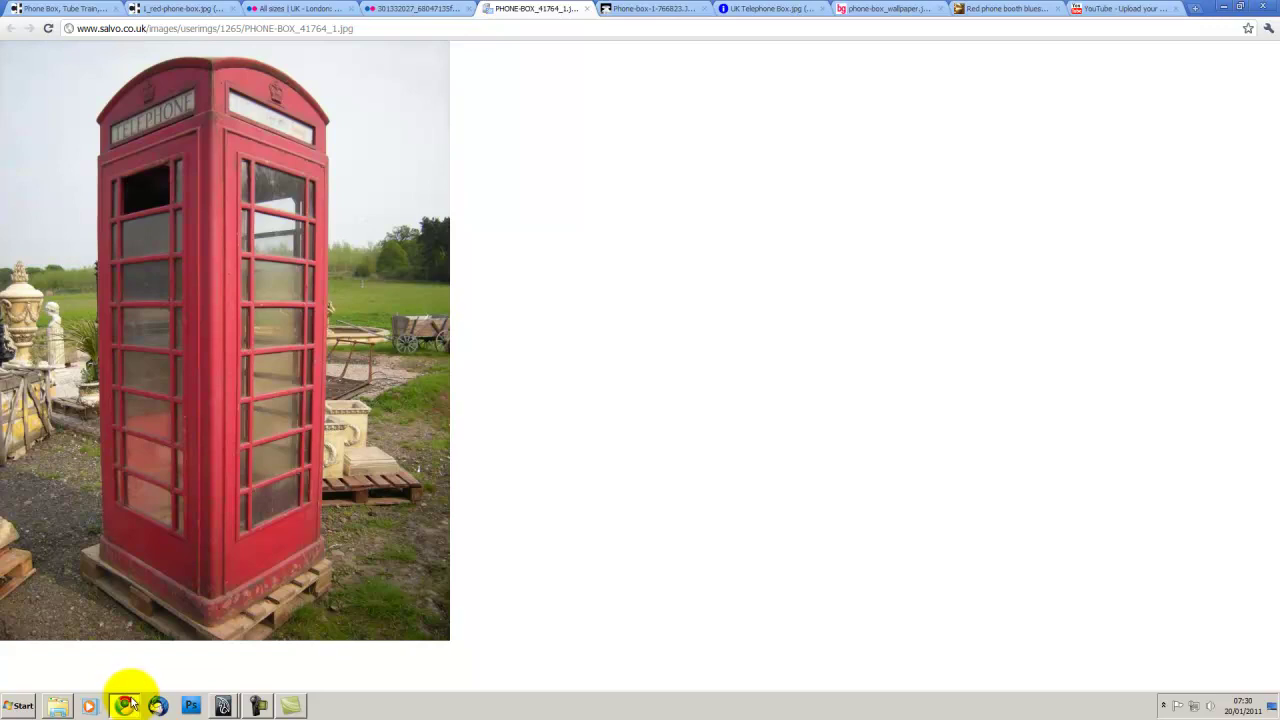
click(131, 703)
mouse_move(466, 486)
alt+mouse_down()
mouse_move(434, 528)
mouse_move(506, 571)
mouse_move(483, 537)
mouse_move(534, 534)
mouse_move(500, 414)
alt+mouse_up()
- In the enlarged side view, select the roof block's top vertices for transforming
alt+right_drag(500, 414, 529, 377)
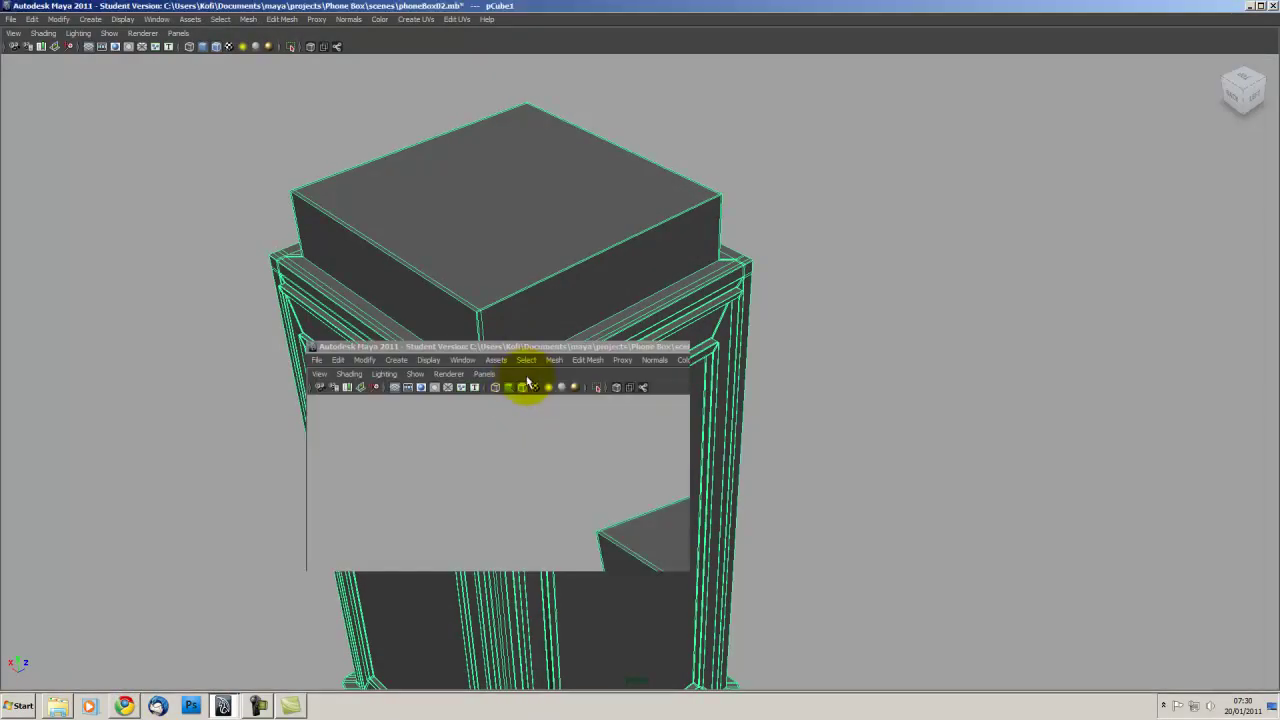
key(space)
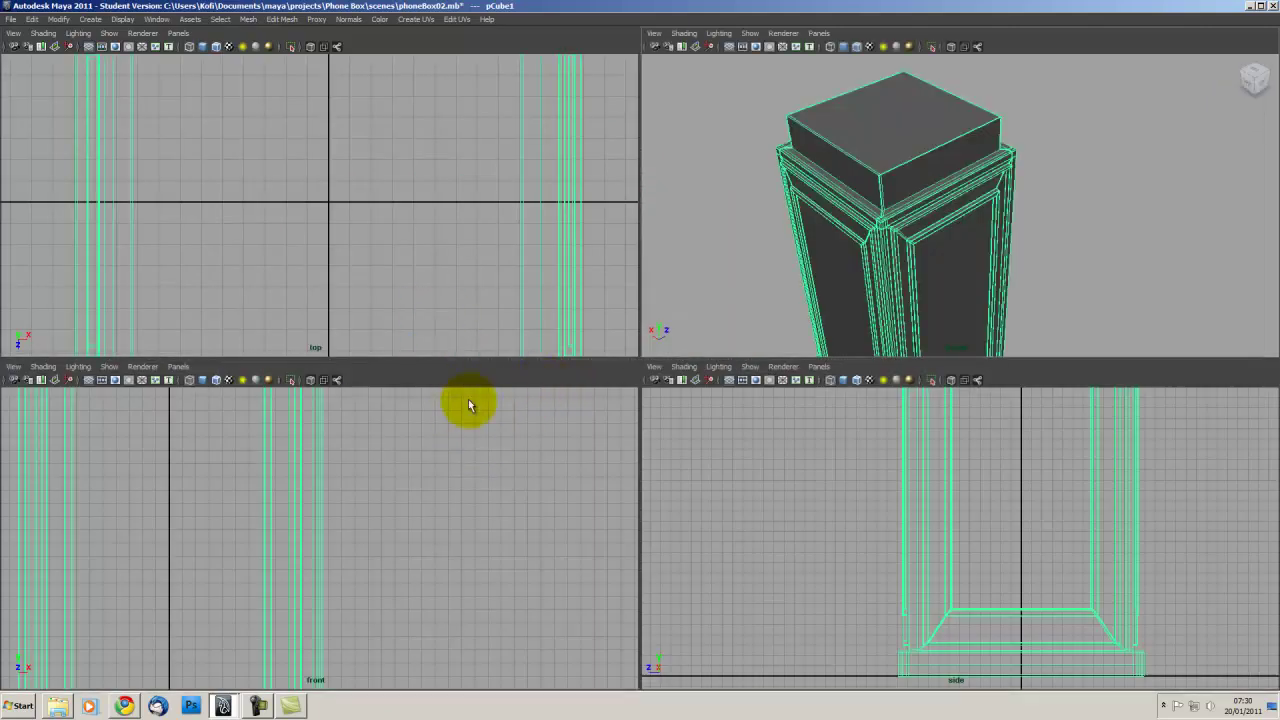
key(space)
mouse_move(680, 431)
alt+middle_down()
mouse_move(595, 545)
mouse_move(634, 420)
alt+middle_up()
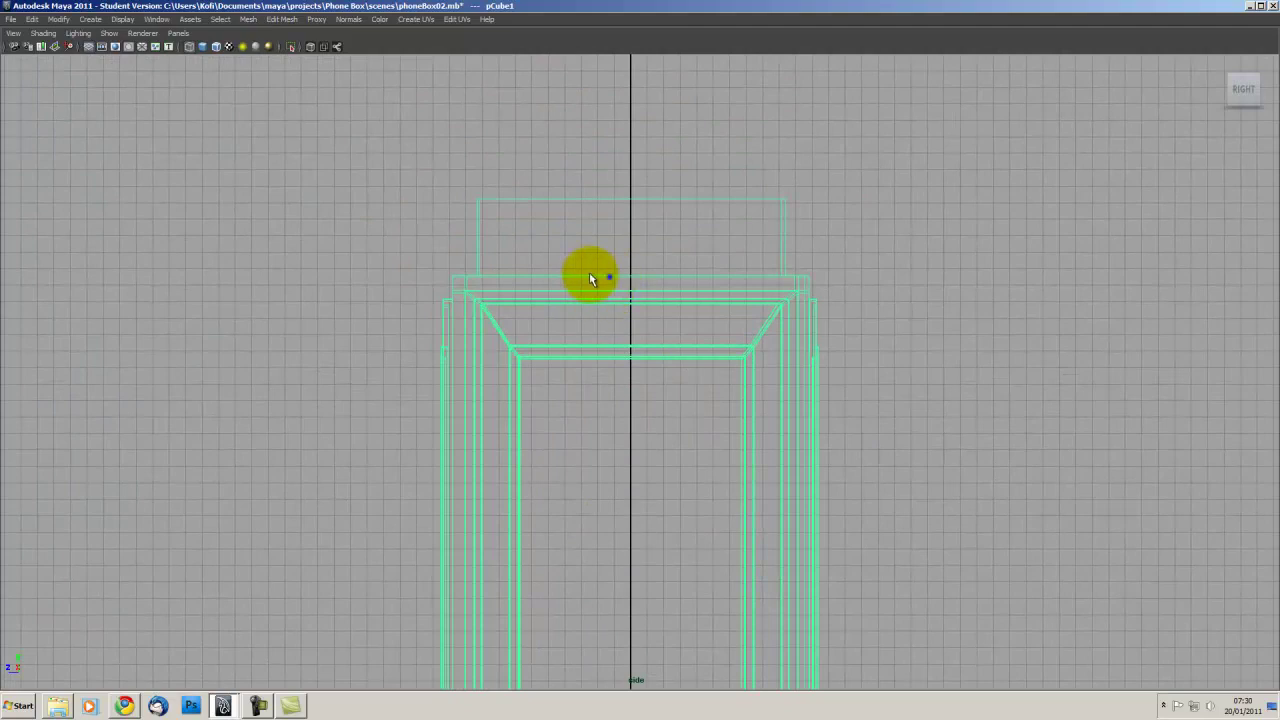
right_drag(609, 279, 493, 219)
drag(473, 190, 577, 305)
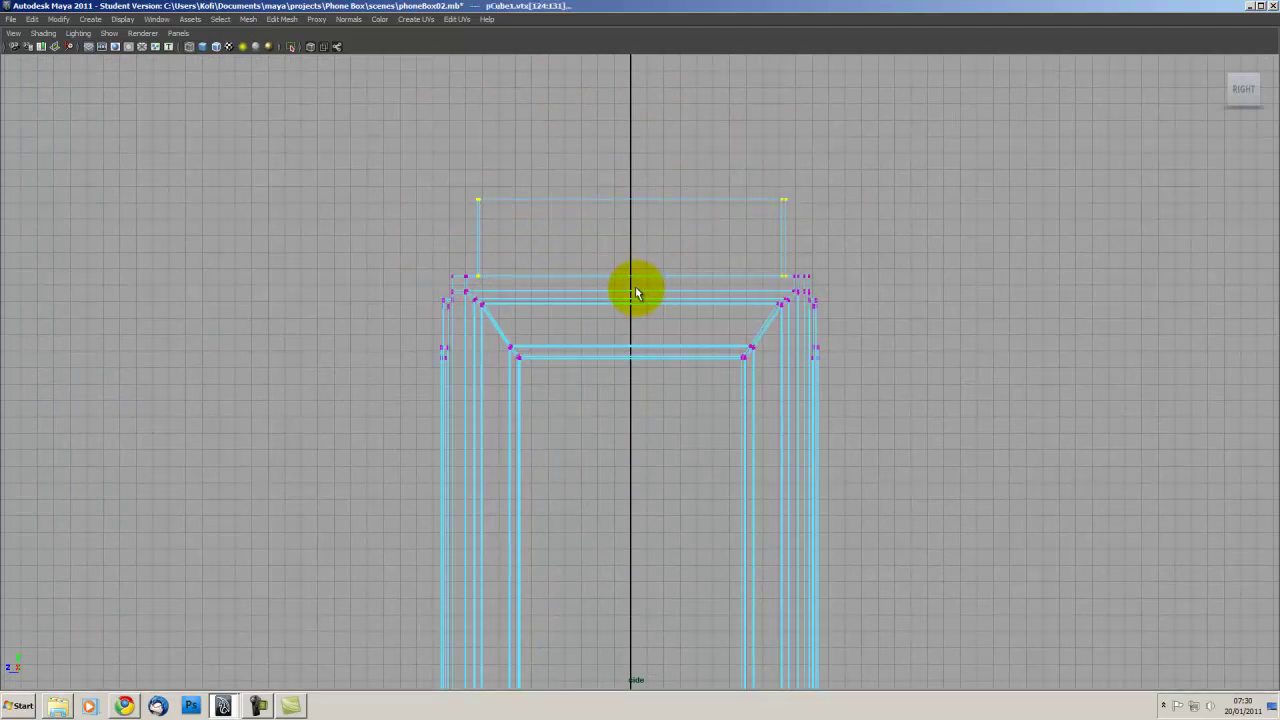
key(r)
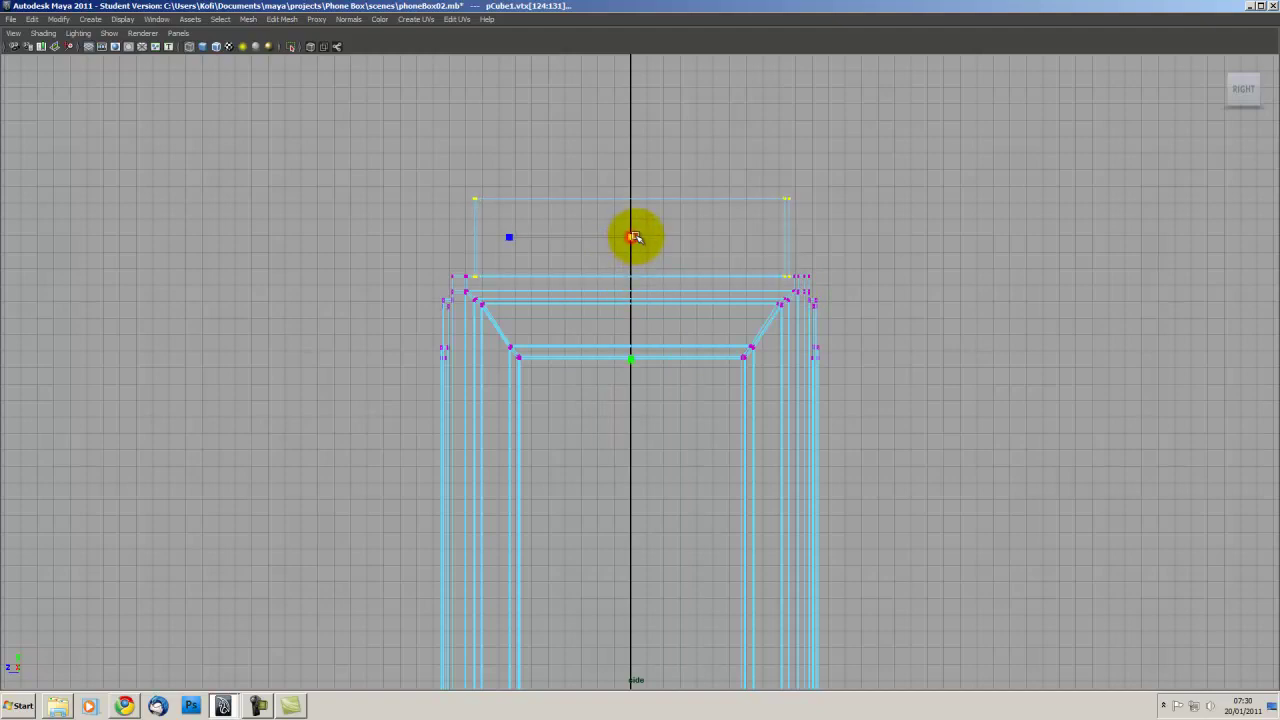
- Return to the perspective view in object mode and save phoneBox02.mb
key(space)
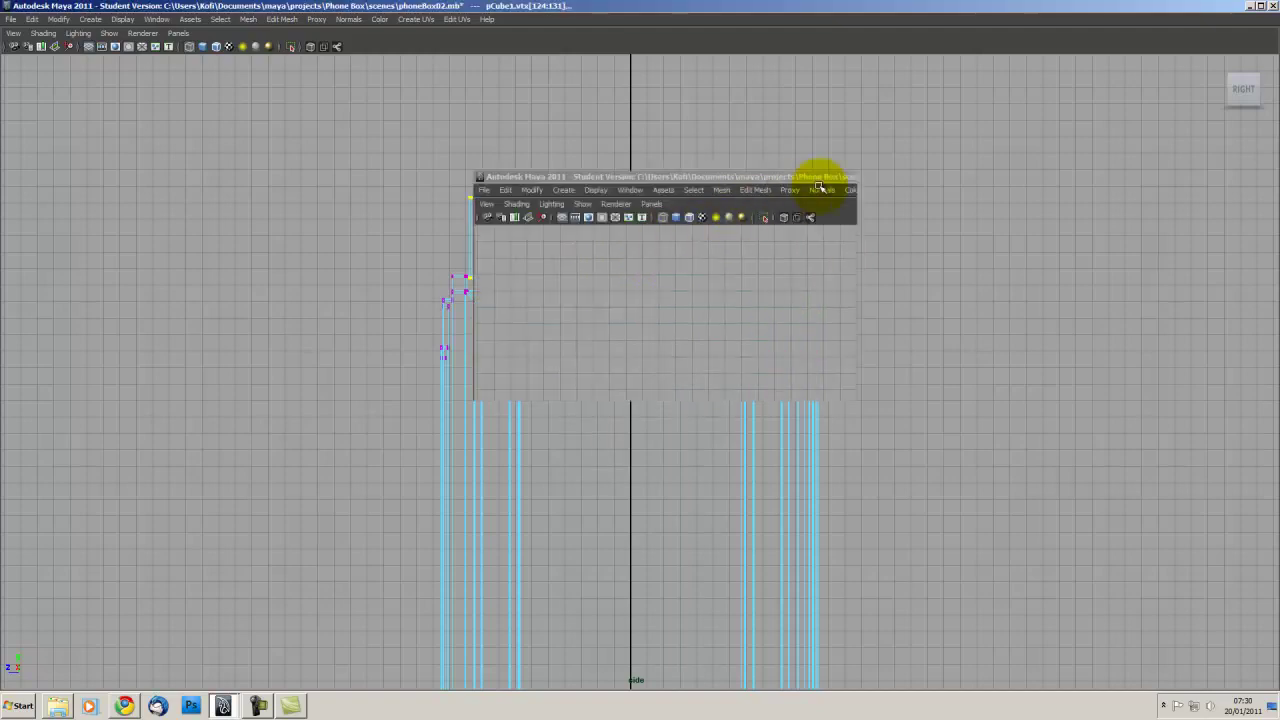
key(space)
mouse_move(610, 326)
alt+mouse_down()
mouse_move(629, 289)
mouse_move(603, 371)
mouse_move(654, 369)
mouse_move(666, 409)
mouse_move(689, 411)
mouse_move(703, 434)
mouse_move(694, 443)
mouse_move(666, 424)
alt+mouse_up()
key(F8)
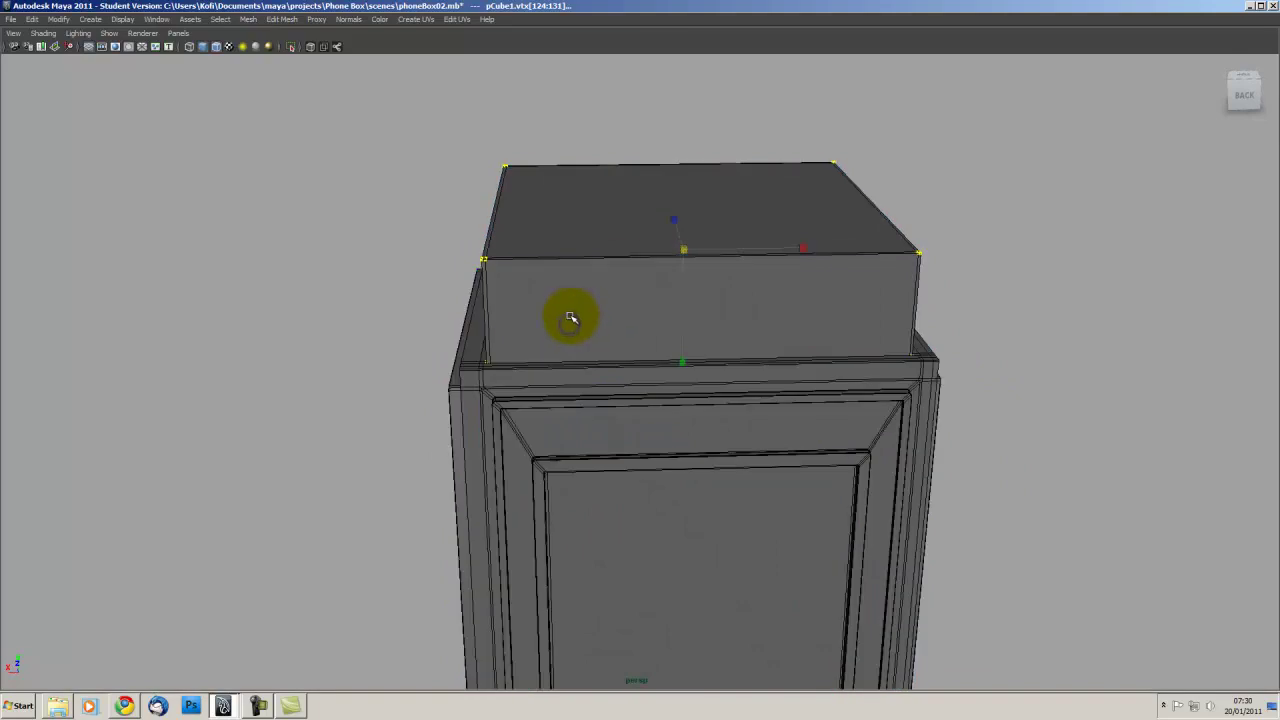
key(ctrl+s)
click(586, 358)
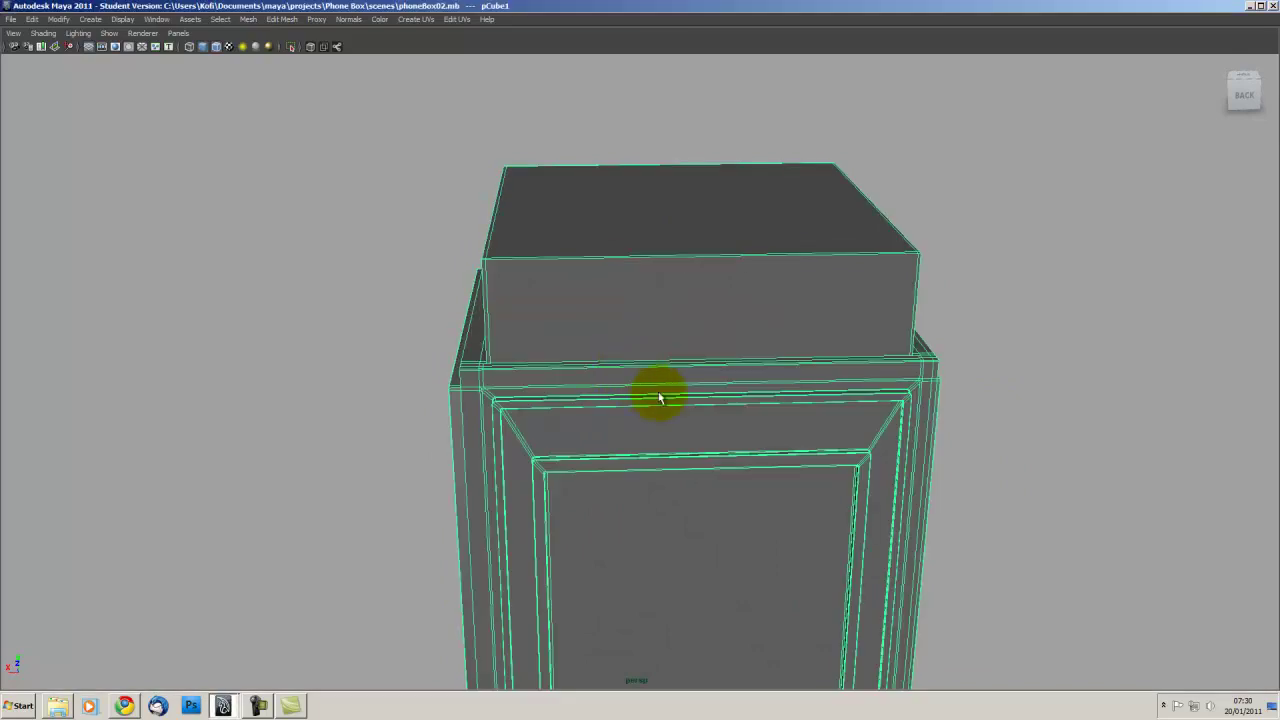
alt+right_drag(651, 386, 571, 371)
mouse_move(571, 371)
alt+mouse_down()
mouse_move(363, 329)
mouse_move(551, 434)
alt+mouse_up()
- Create a new polygon cube, pCube2, and frame it in the front view
click(551, 434)
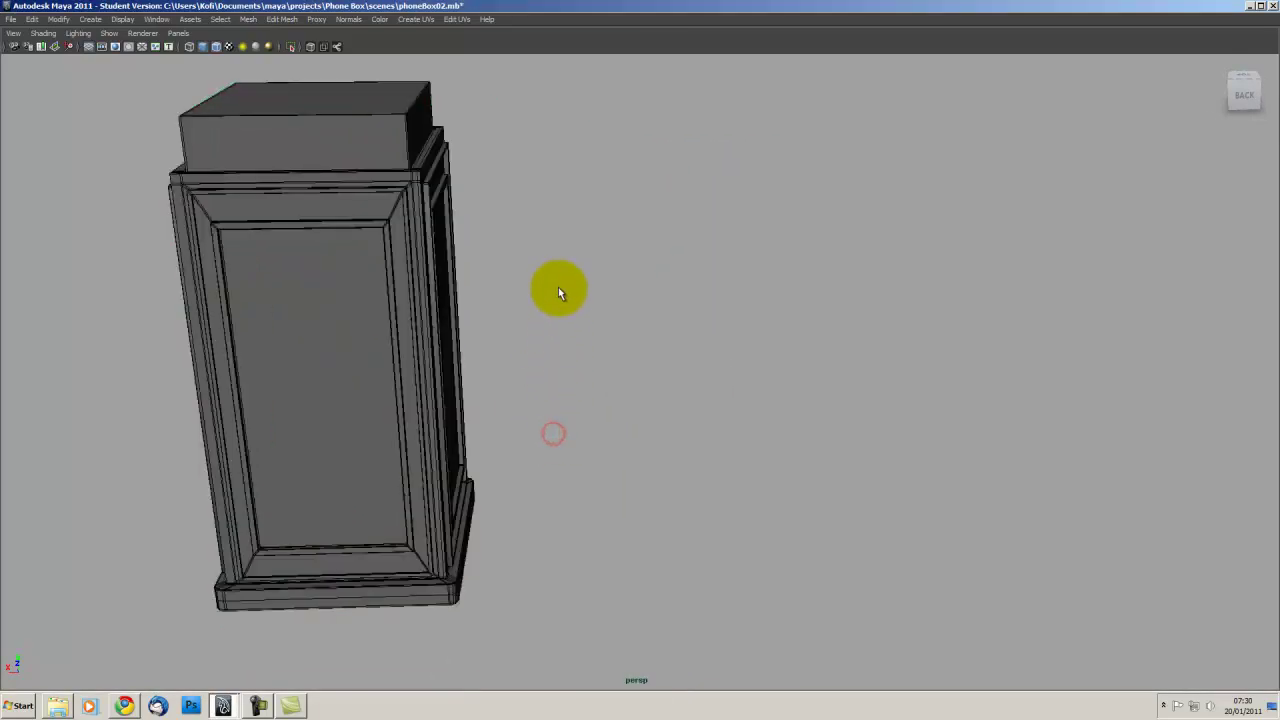
key(4)
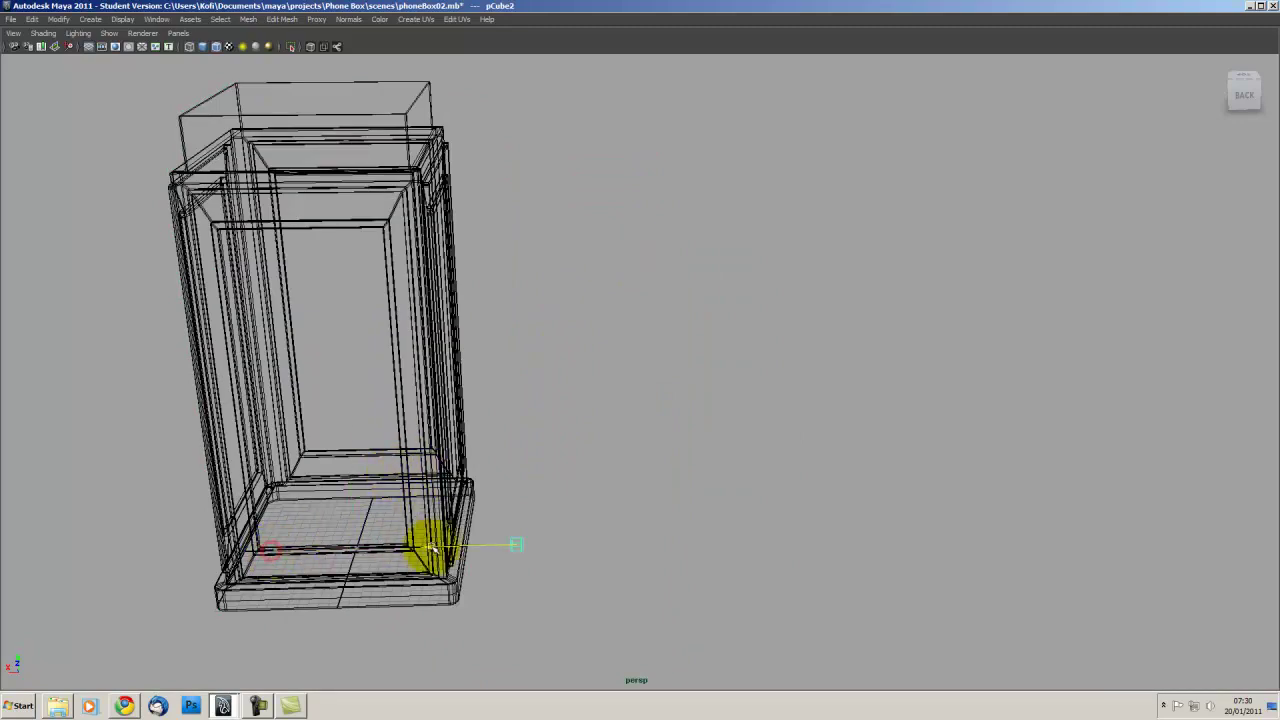
mouse_move(428, 515)
alt+mouse_down()
mouse_move(323, 500)
mouse_move(466, 409)
alt+mouse_up()
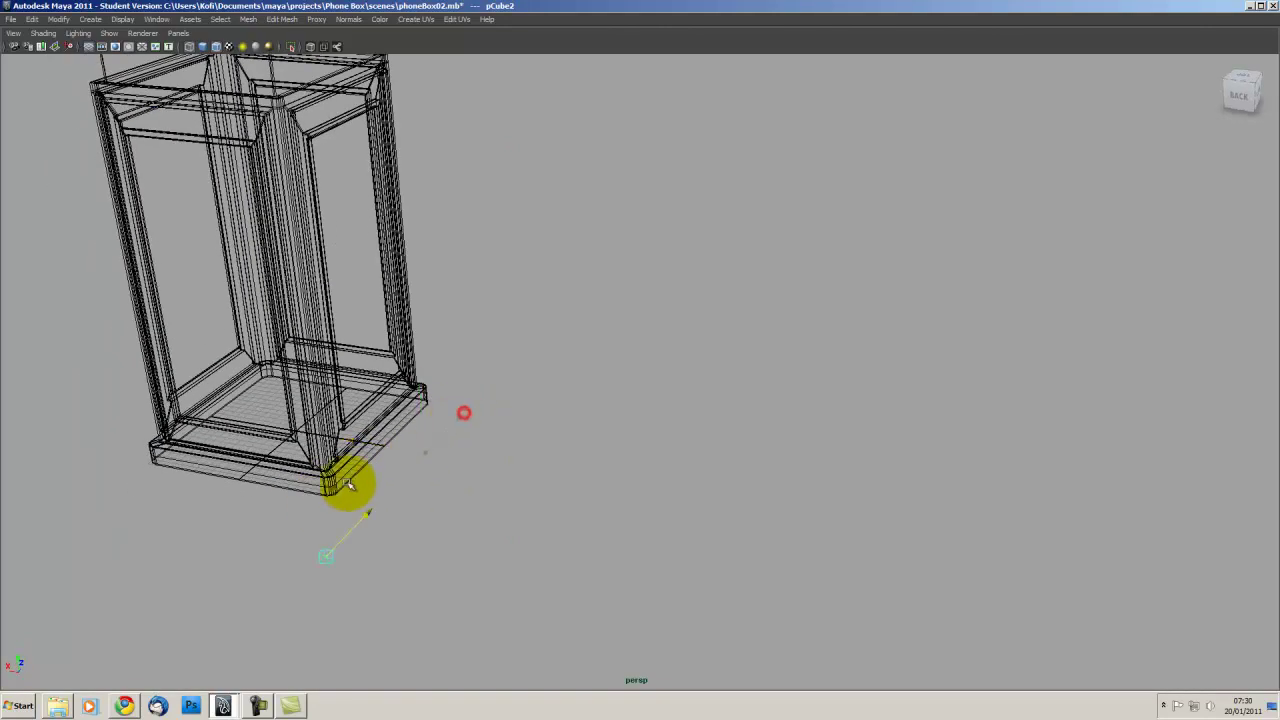
key(5)
mouse_move(361, 386)
alt+middle_down()
mouse_move(534, 437)
mouse_move(463, 437)
alt+middle_up()
key(space)
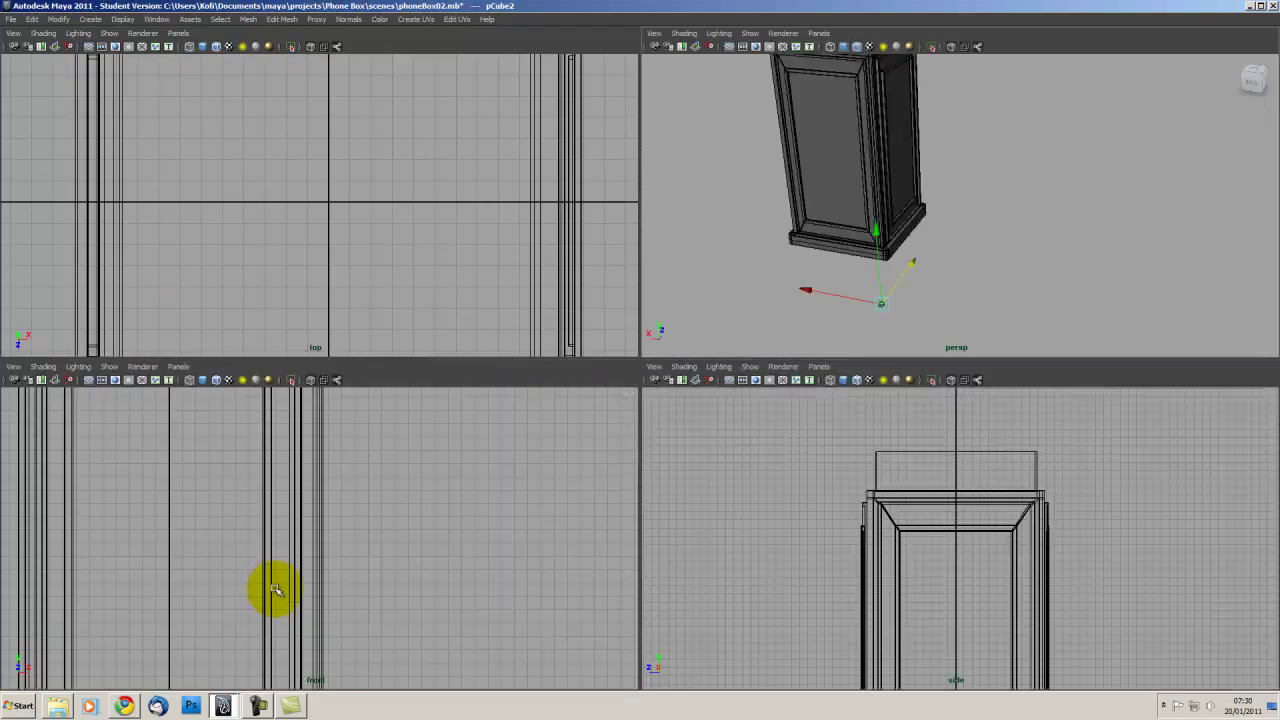
key(space)
mouse_move(387, 265)
alt+middle_down()
mouse_move(443, 391)
mouse_move(370, 448)
alt+middle_up()
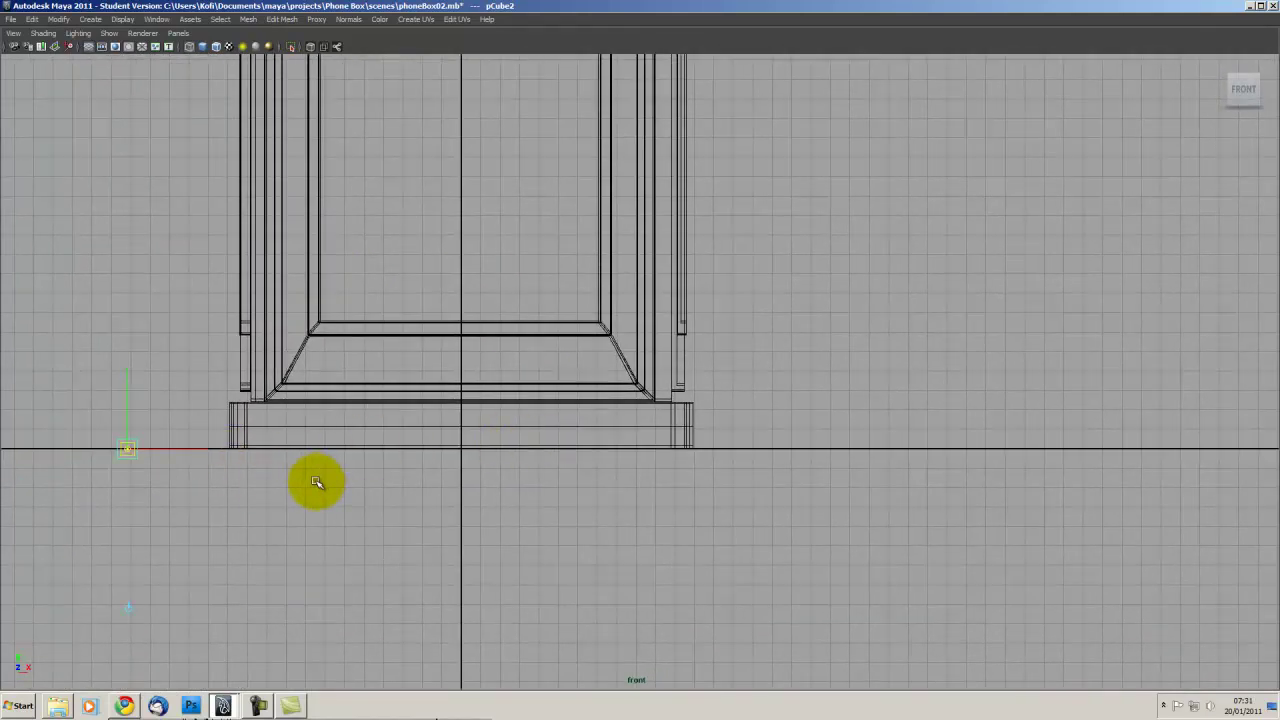
key(f)
- In the front view, move the cube right and up to the door panel's bottom edge
scroll(370, 445, down, 5)
scroll(314, 420, down, 2)
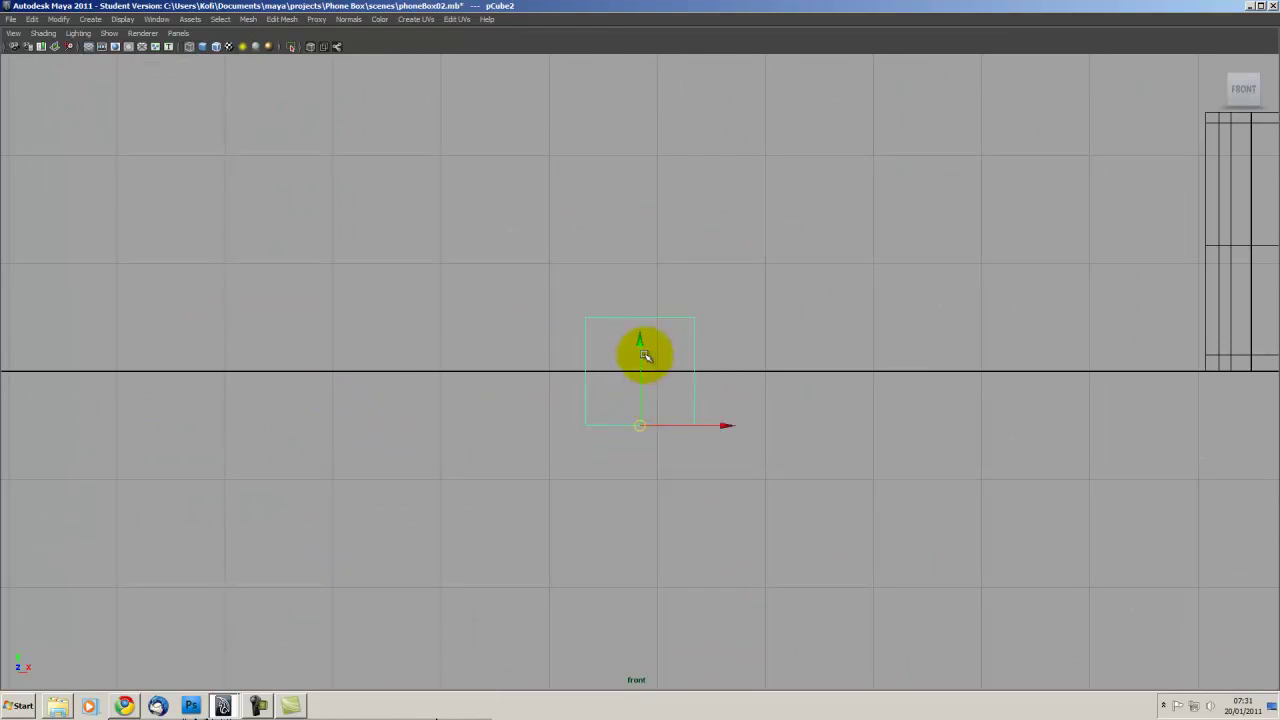
scroll(630, 360, down, 4)
alt+middle_drag(571, 360, 306, 394)
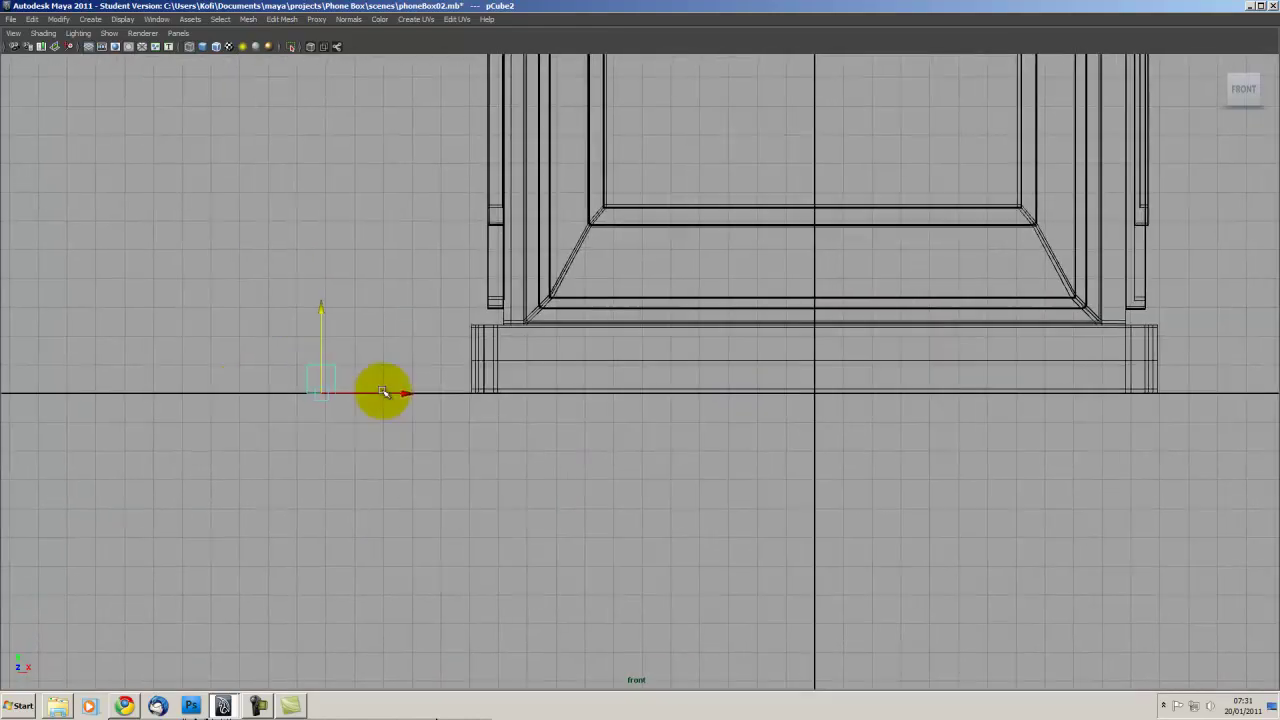
drag(402, 390, 782, 388)
alt+middle_drag(708, 312, 588, 450)
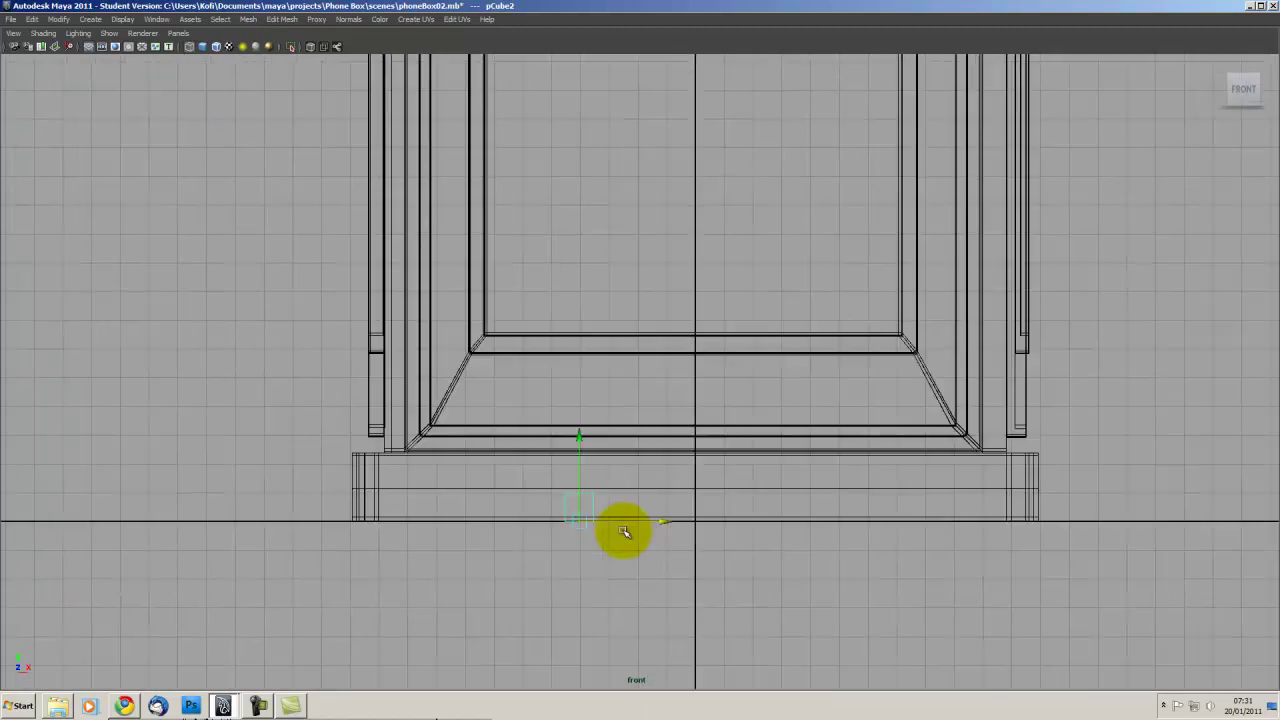
drag(580, 440, 588, 277)
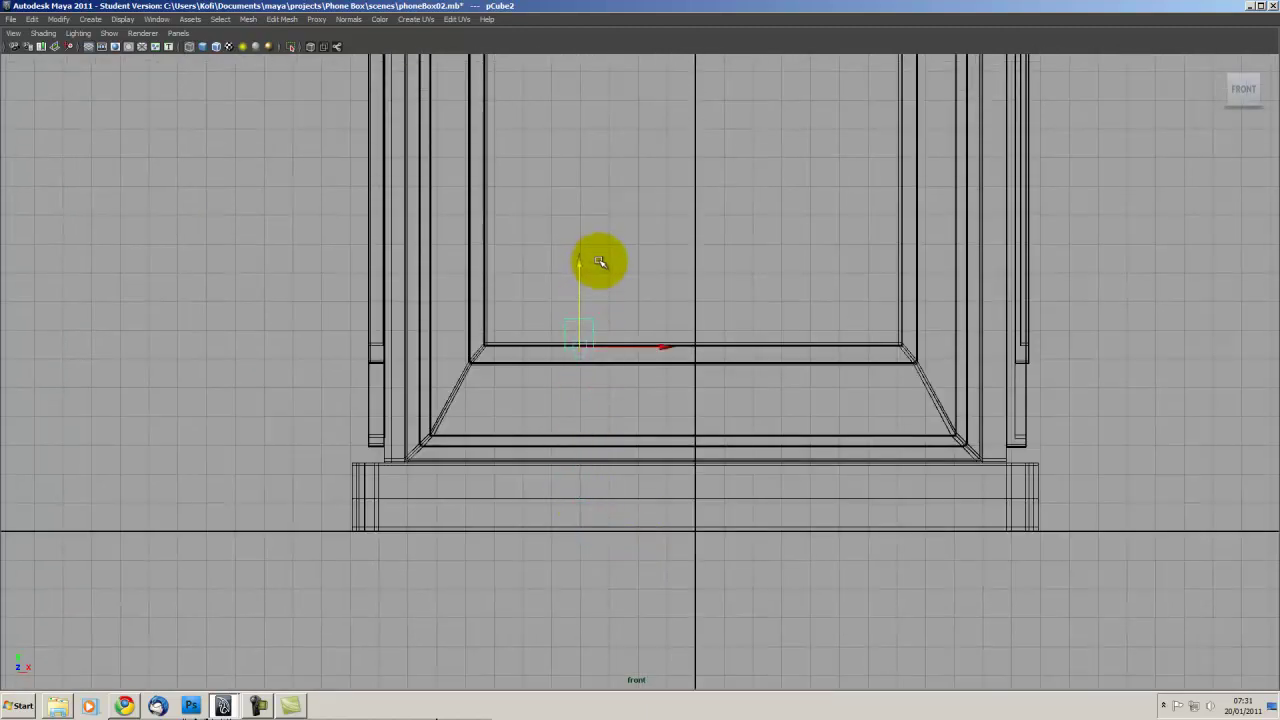
scroll(749, 491, up, 3)
alt+middle_drag(749, 491, 634, 557)
scroll(491, 457, up, 2)
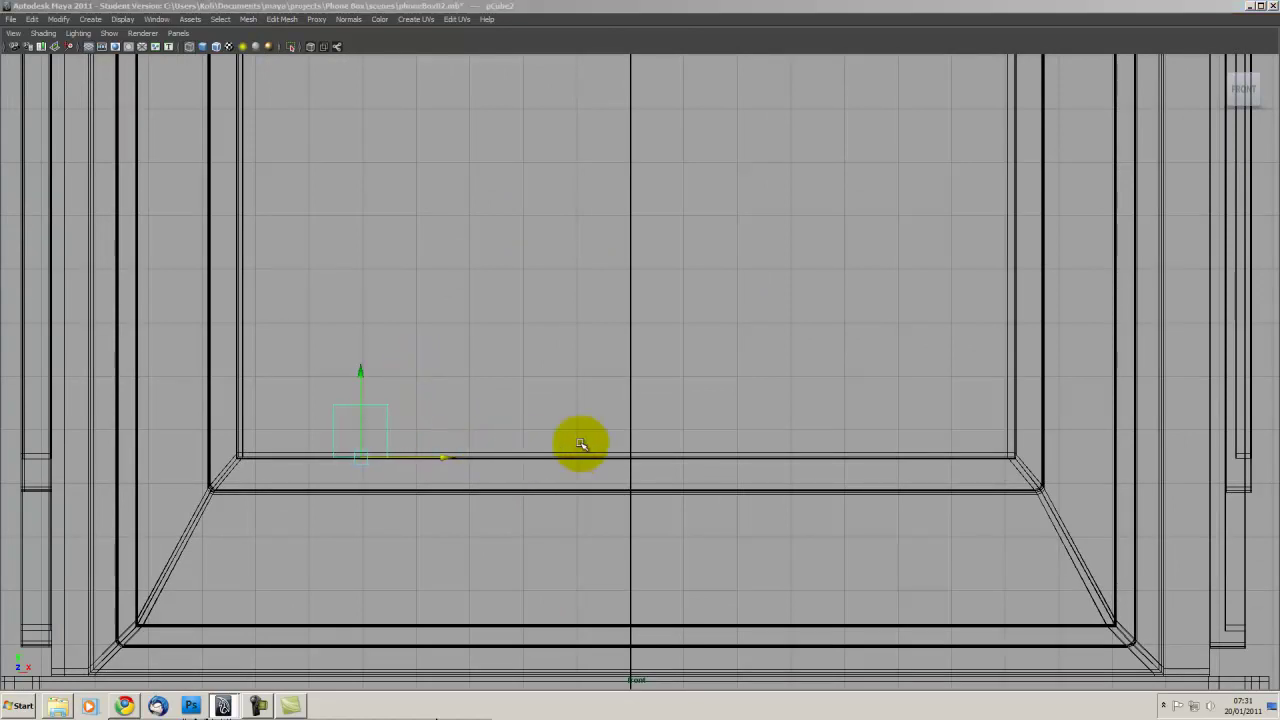
- In the side view, slide the cube along Z into the door's lower frame
key(space)
scroll(609, 491, down, 2)
alt+middle_drag(609, 491, 614, 451)
scroll(523, 428, up, 3)
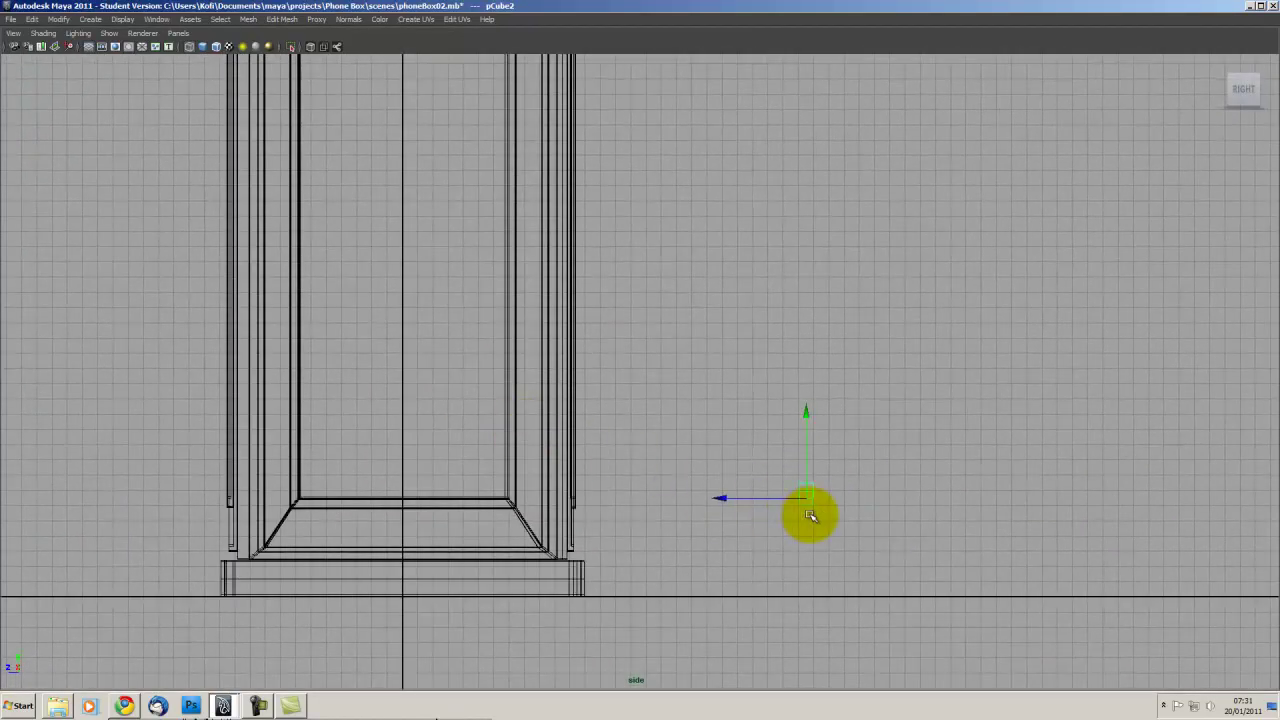
key(f)
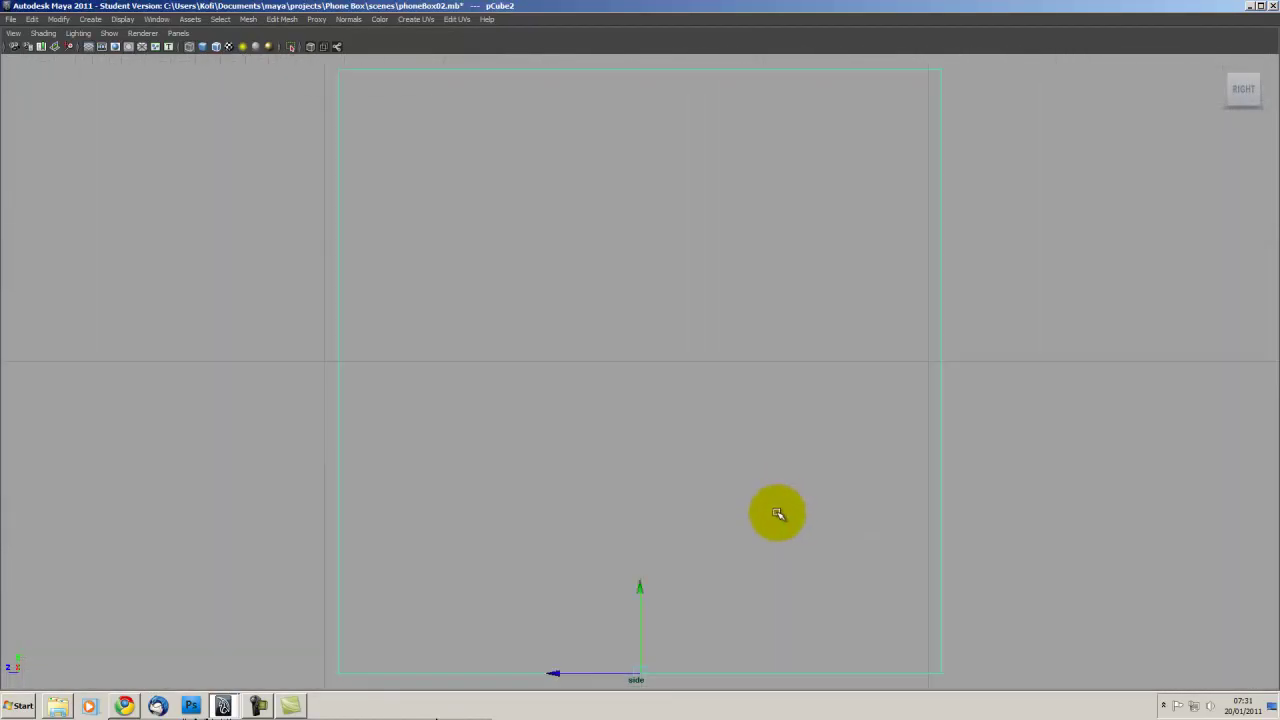
drag(600, 673, 426, 621)
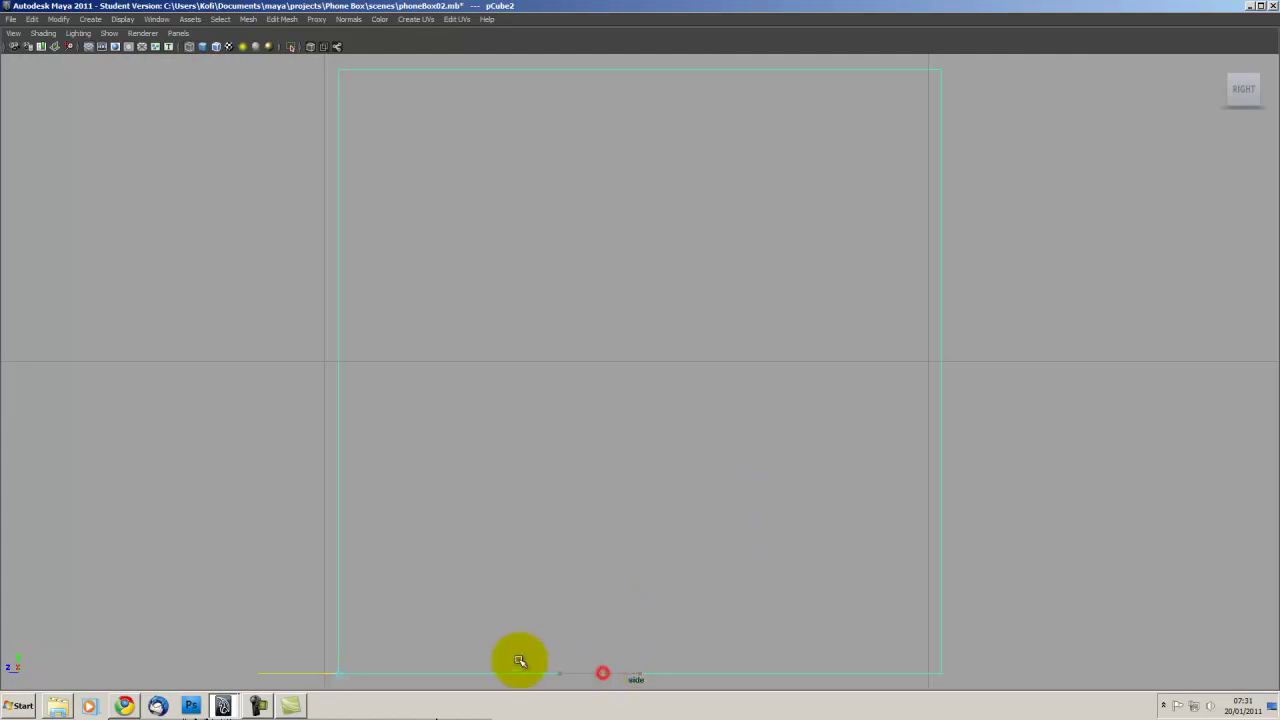
mouse_move(657, 546)
alt+right_down()
mouse_move(420, 414)
mouse_move(480, 420)
mouse_move(555, 382)
alt+right_up()
drag(555, 382, 124, 380)
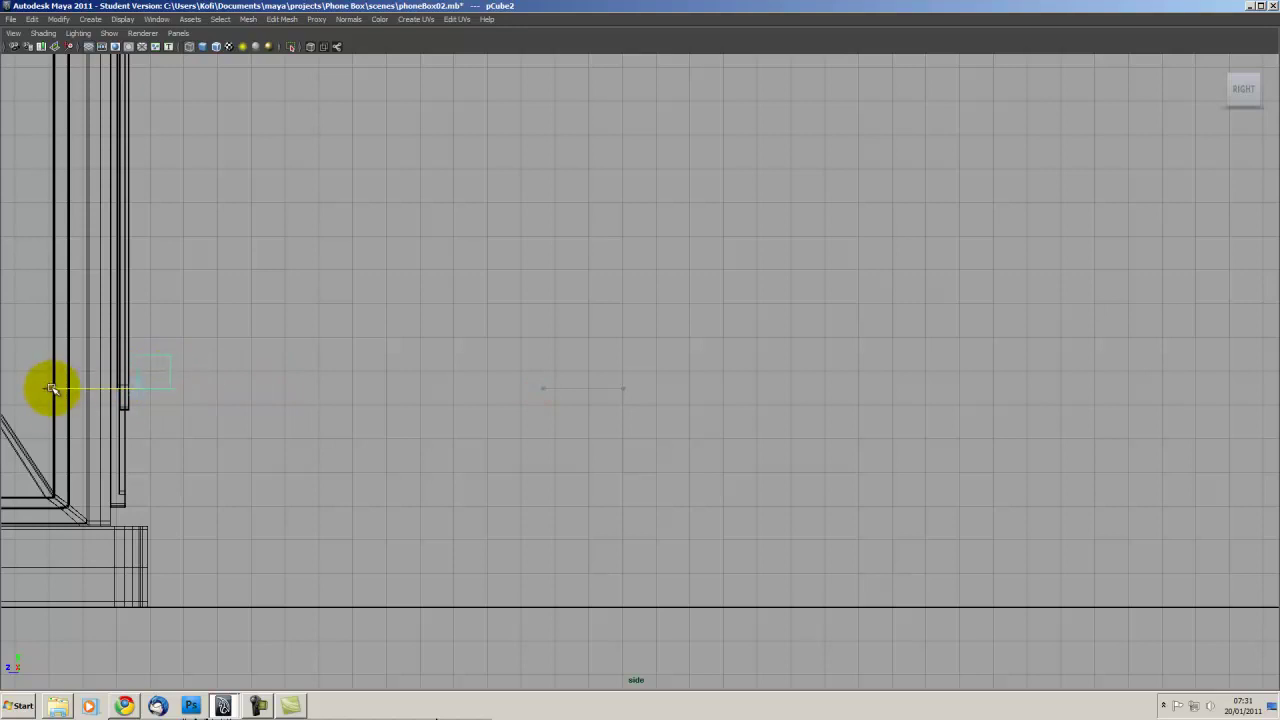
key(space)
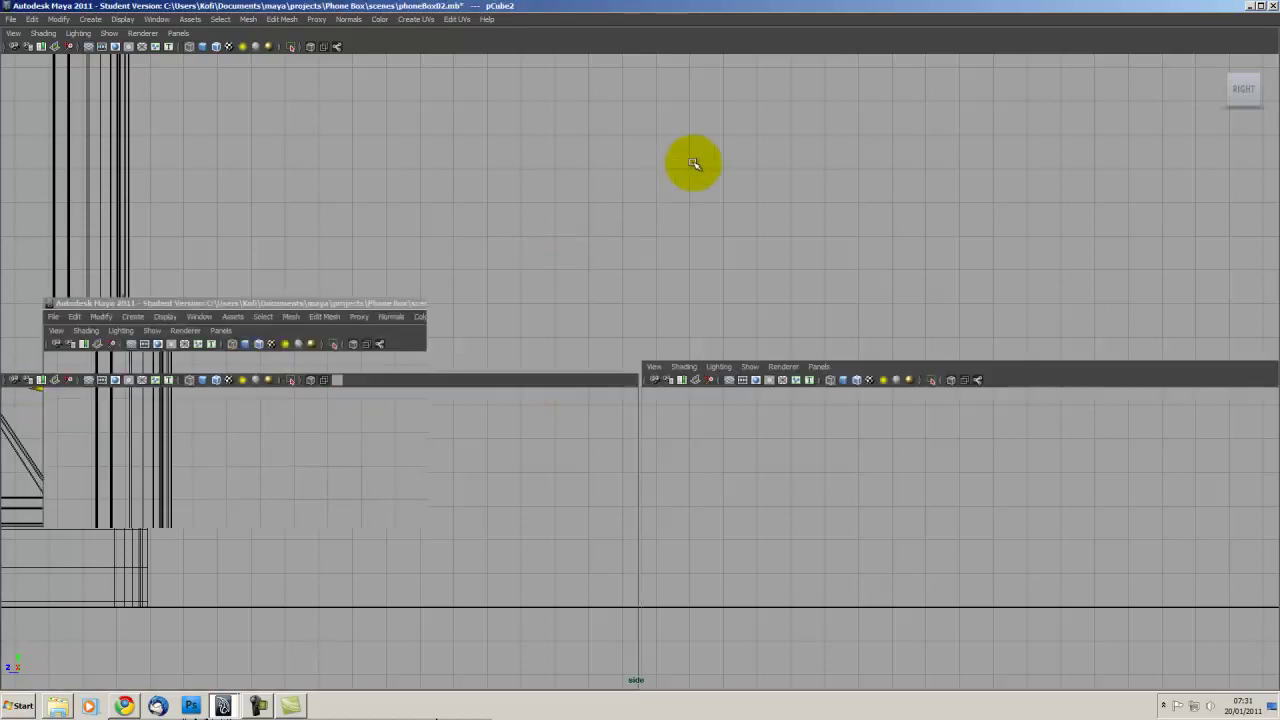
key(space)
- Nudge the cube slightly upward and right along X, checking it in perspective
key(f)
mouse_move(496, 383)
alt+mouse_down()
mouse_move(366, 366)
mouse_move(355, 331)
mouse_move(254, 286)
mouse_move(126, 189)
alt+mouse_up()
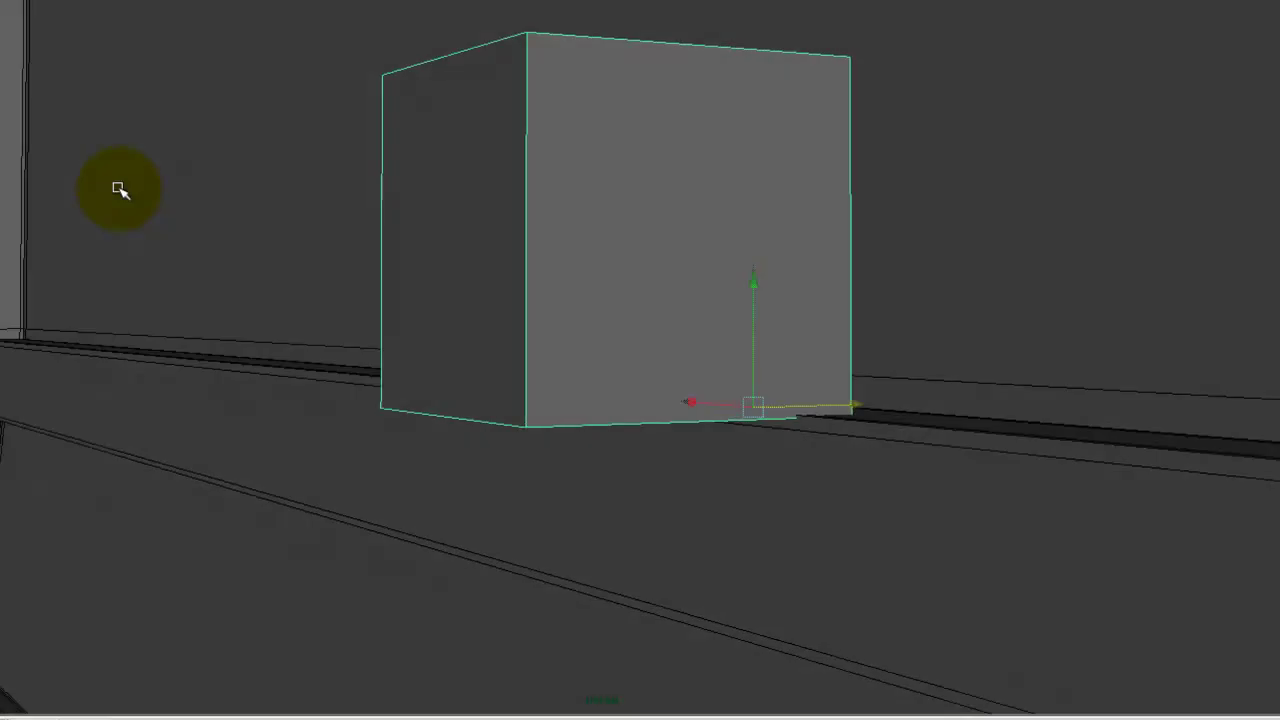
drag(757, 275, 757, 275)
drag(858, 395, 905, 370)
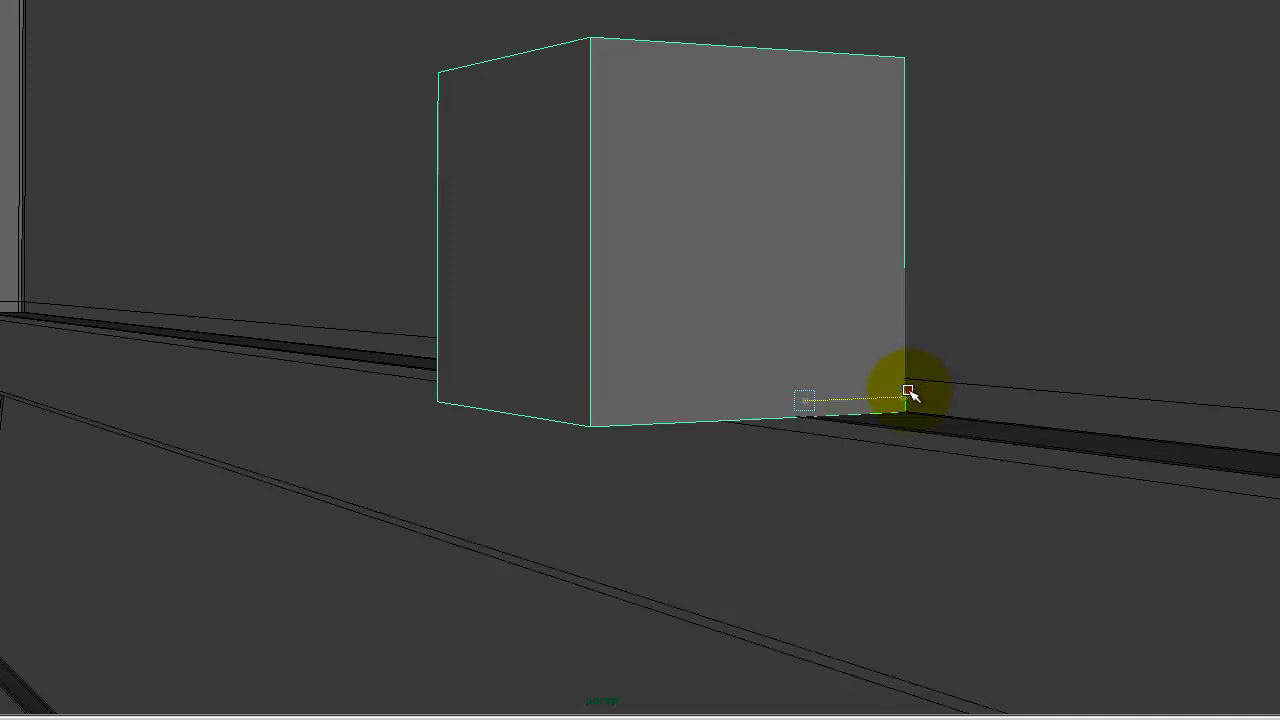
alt+right_drag(909, 390, 654, 303)
alt+drag(654, 303, 686, 400)
alt+right_drag(686, 400, 566, 377)
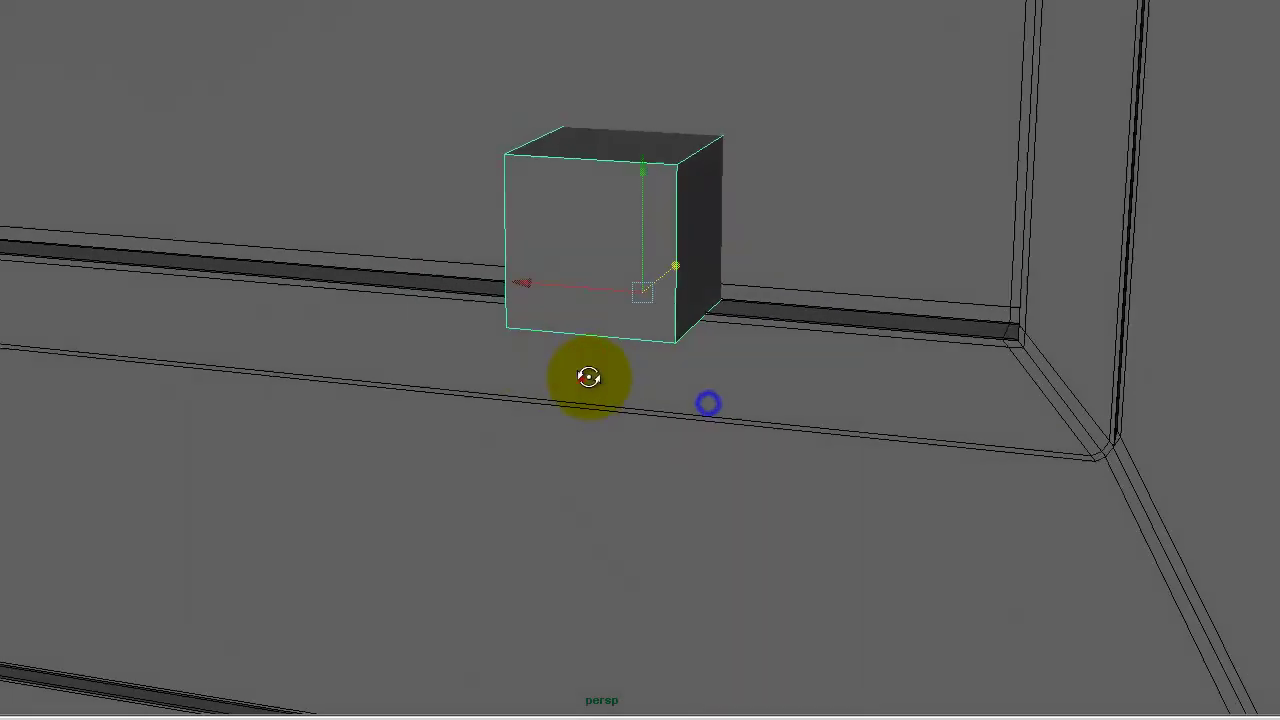
alt+drag(566, 377, 738, 403)
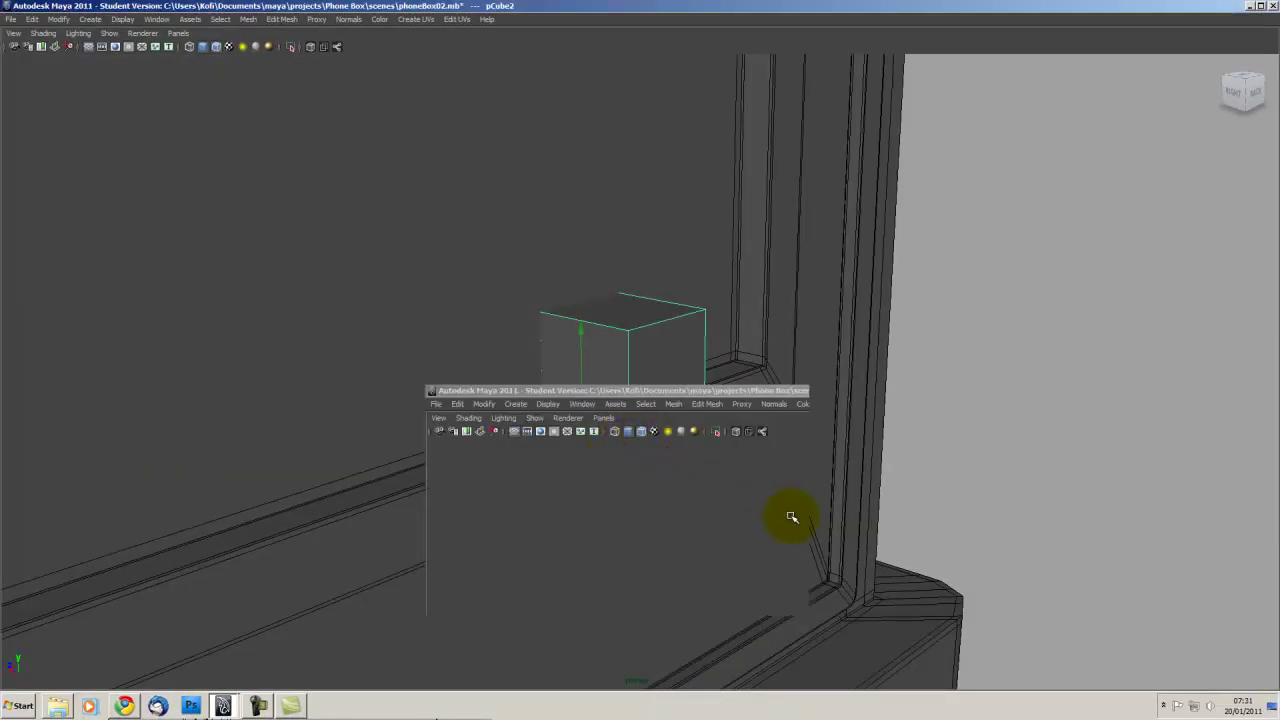
- Check the block in side view, then zoom the perspective close on it at the frame corner
key(space)
key(space)
alt+middle_drag(483, 560, 583, 568)
mouse_move(377, 473)
alt+right_down()
mouse_move(634, 503)
mouse_move(503, 466)
alt+right_up()
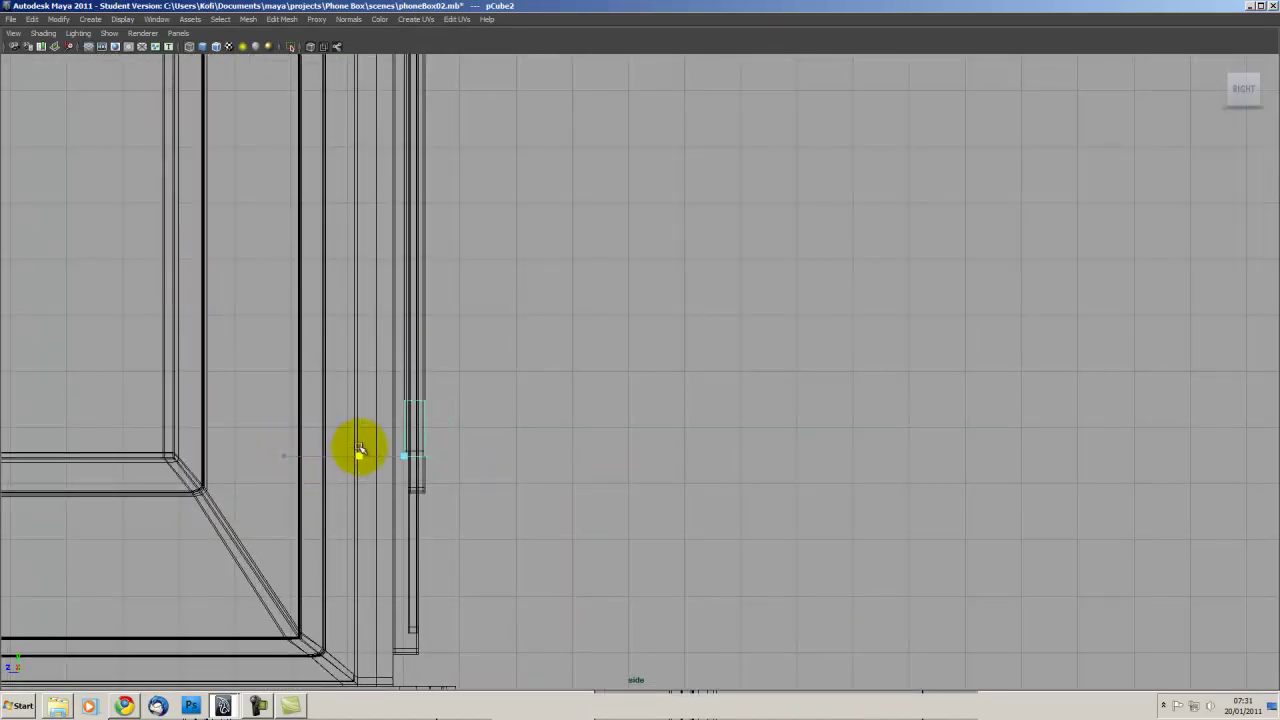
key(space)
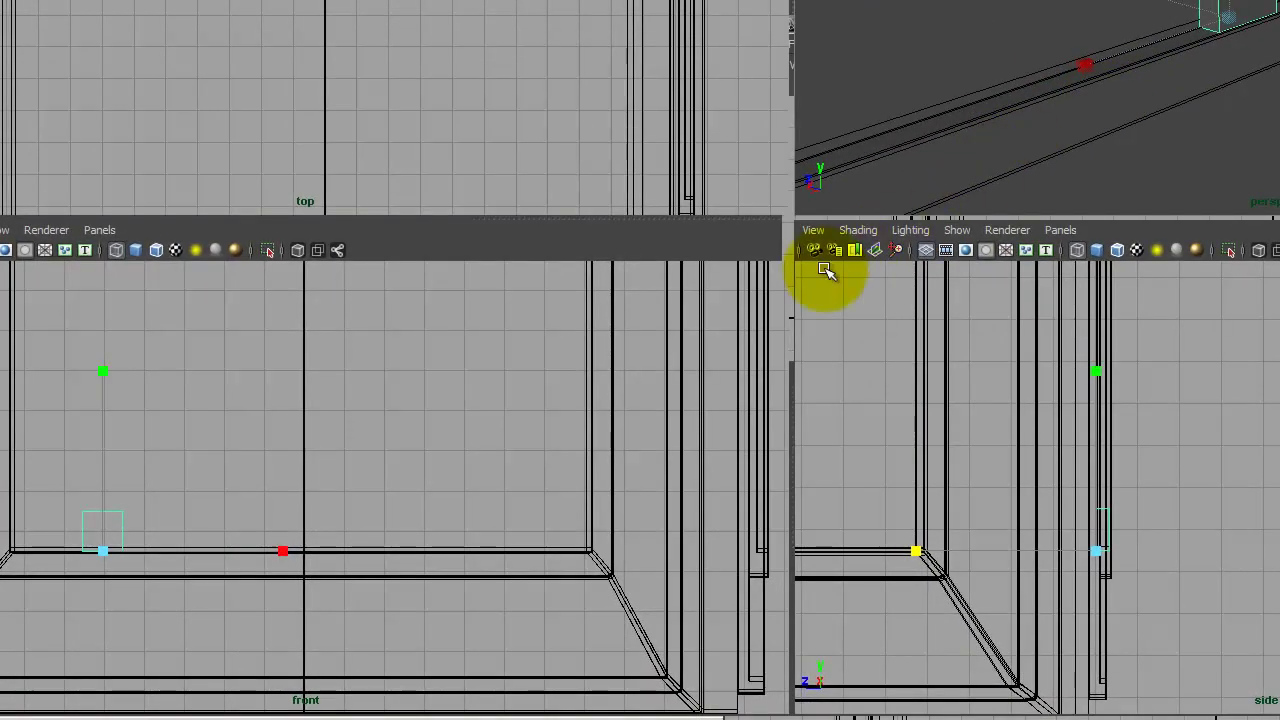
key(space)
mouse_move(509, 471)
alt+mouse_down()
mouse_move(243, 323)
mouse_move(481, 373)
mouse_move(300, 354)
mouse_move(449, 391)
alt+mouse_up()
alt+right_drag(449, 391, 757, 493)
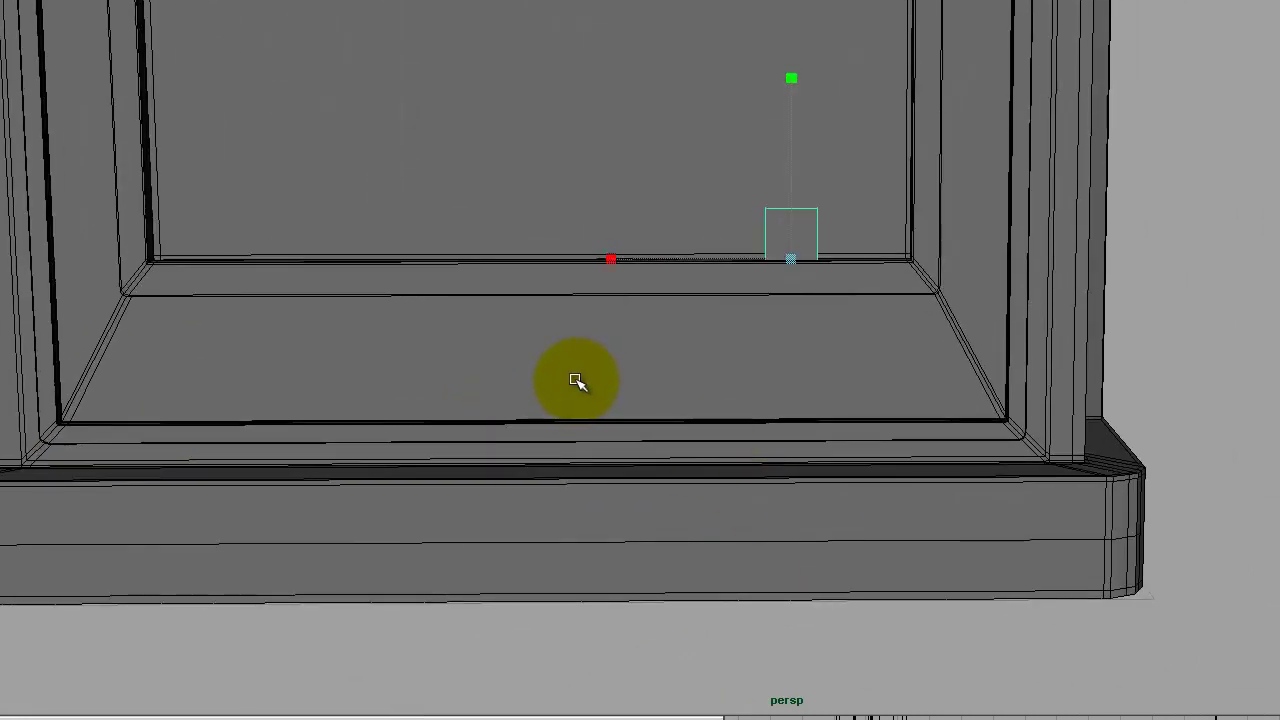
alt+middle_drag(578, 380, 391, 417)
alt+right_drag(391, 417, 774, 520)
mouse_move(774, 520)
alt+mouse_down()
mouse_move(714, 537)
mouse_move(570, 462)
mouse_move(580, 476)
alt+mouse_up()
mouse_move(568, 457)
alt+right_down()
mouse_move(726, 537)
mouse_move(654, 551)
alt+right_up()
alt+drag(654, 551, 520, 349)
- Insert an edge loop around the small block and inspect it
alt+right_drag(478, 494, 671, 609)
mouse_move(671, 609)
alt+mouse_down()
mouse_move(469, 491)
mouse_move(420, 558)
alt+mouse_up()
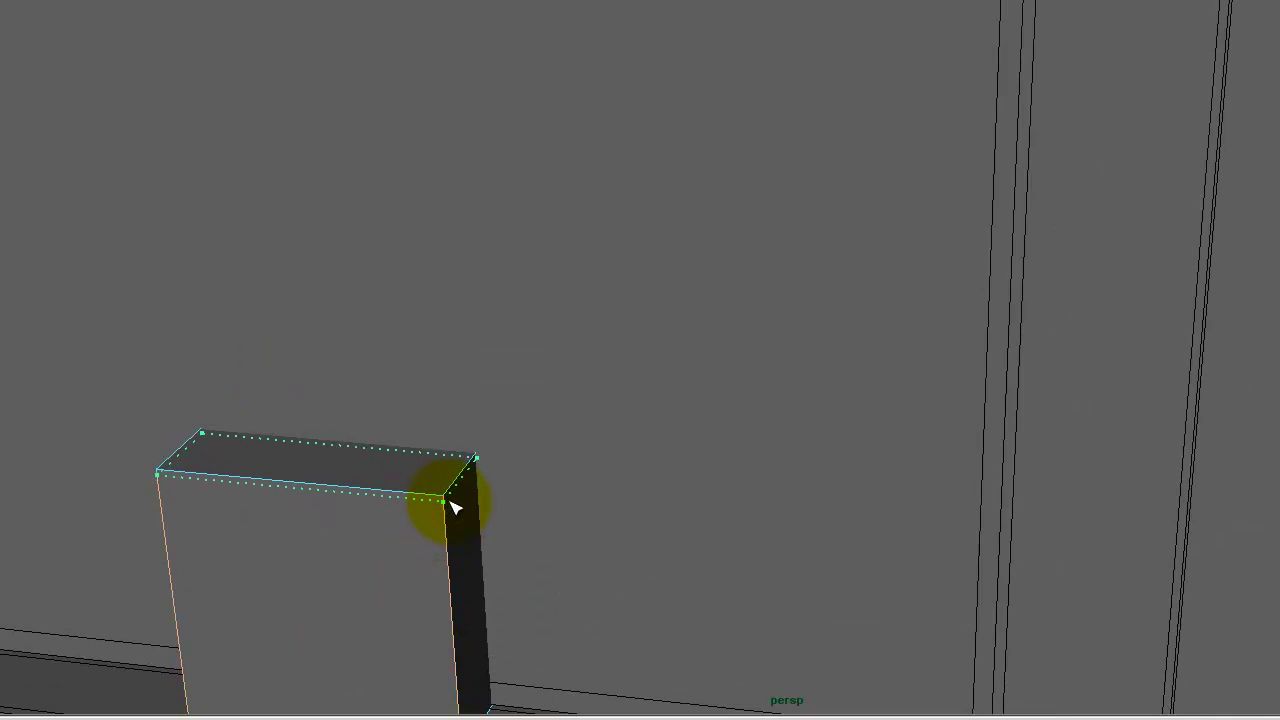
mouse_move(455, 503)
alt+mouse_down()
mouse_move(680, 577)
mouse_move(571, 443)
alt+mouse_up()
alt+middle_drag(554, 437, 566, 260)
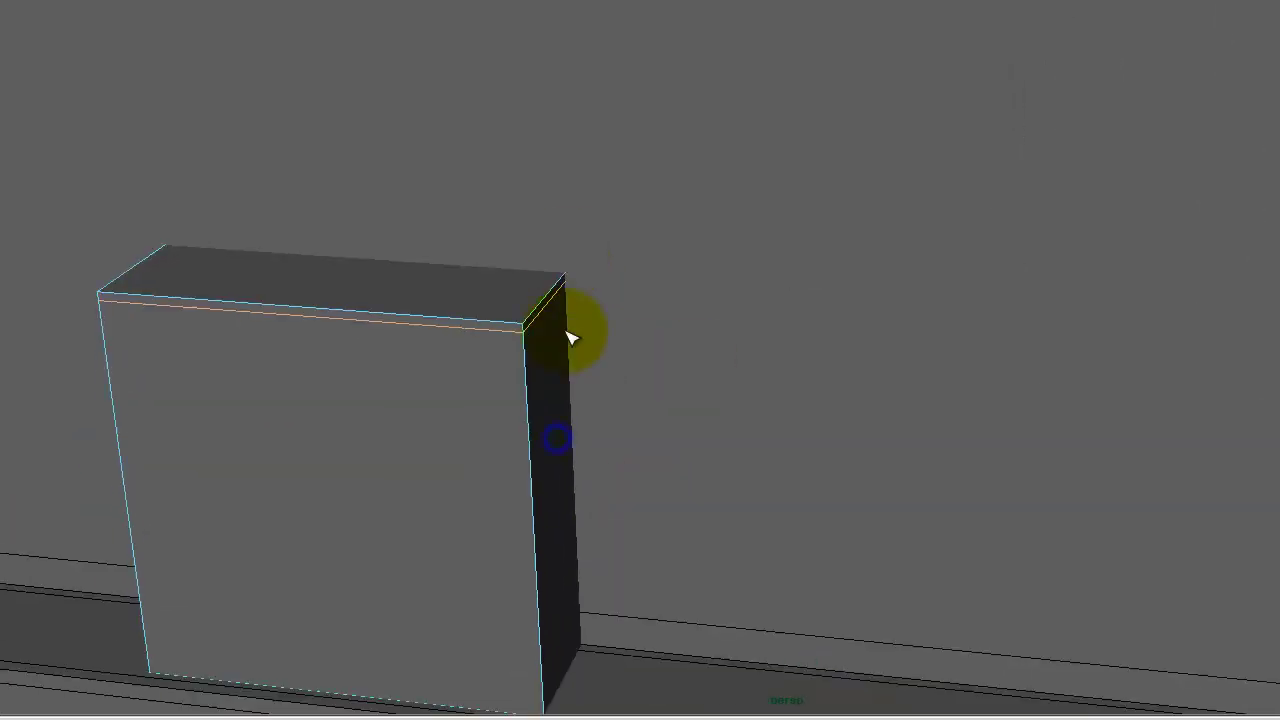
alt+right_drag(566, 260, 537, 488)
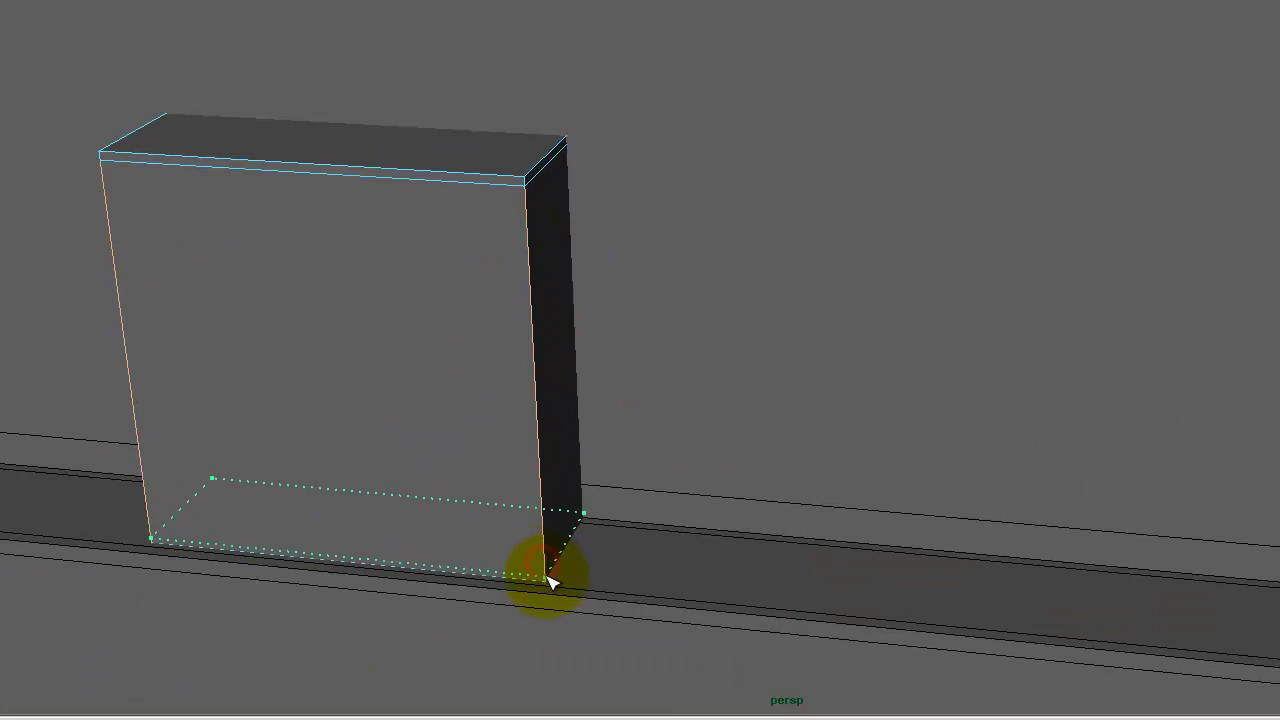
alt+drag(557, 585, 457, 540)
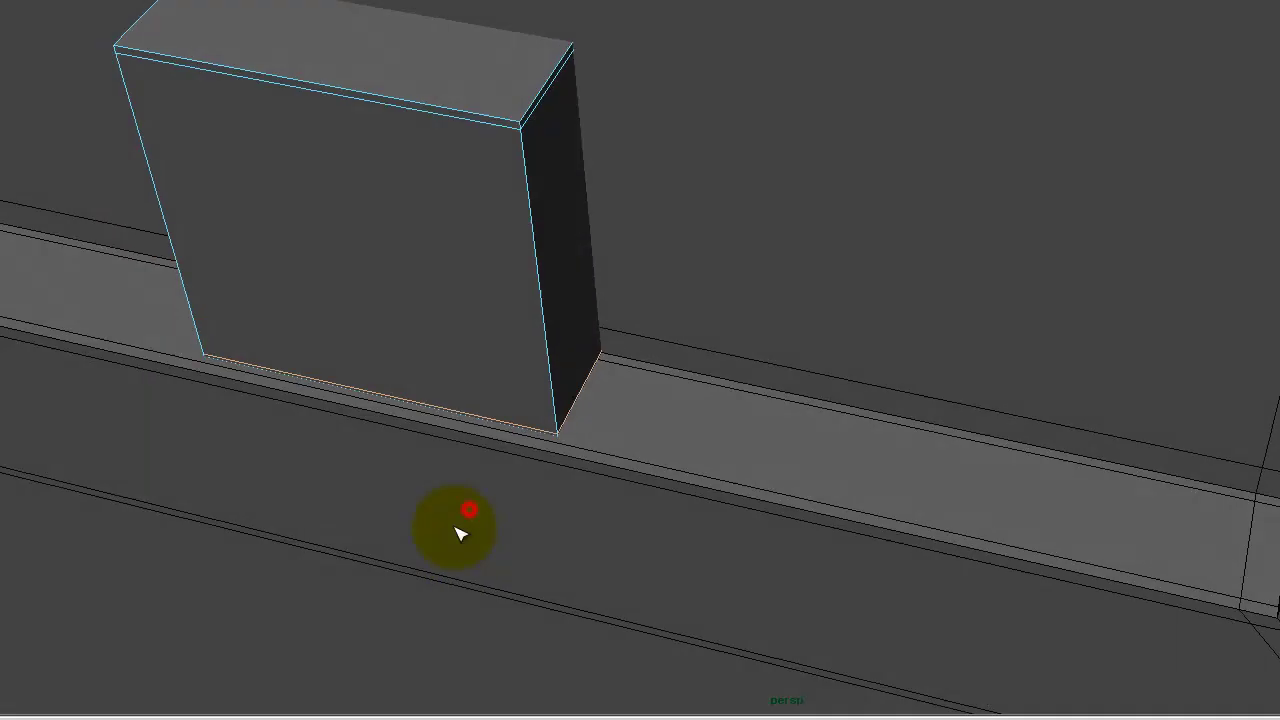
shift+right_drag(527, 125, 512, 138)
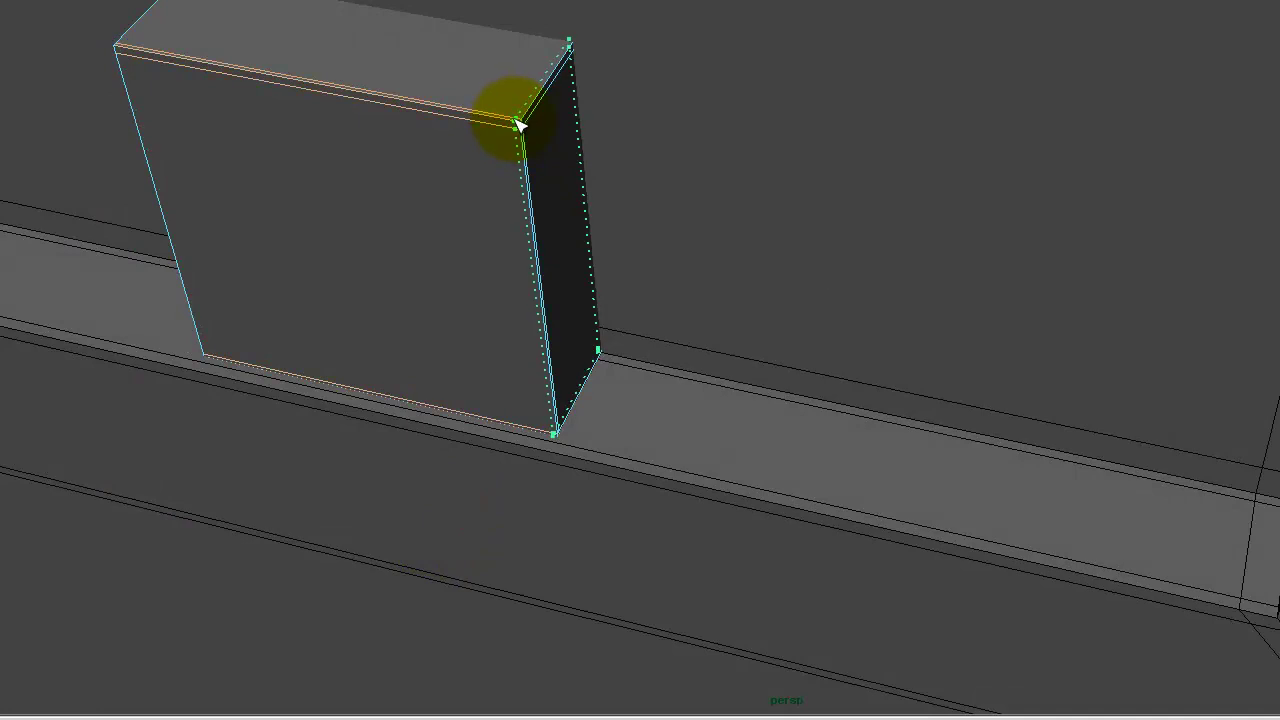
alt+drag(530, 148, 637, 366)
mouse_move(329, 177)
alt+mouse_down()
mouse_move(729, 326)
mouse_move(739, 307)
mouse_move(634, 271)
alt+mouse_up()
alt+right_drag(634, 271, 706, 320)
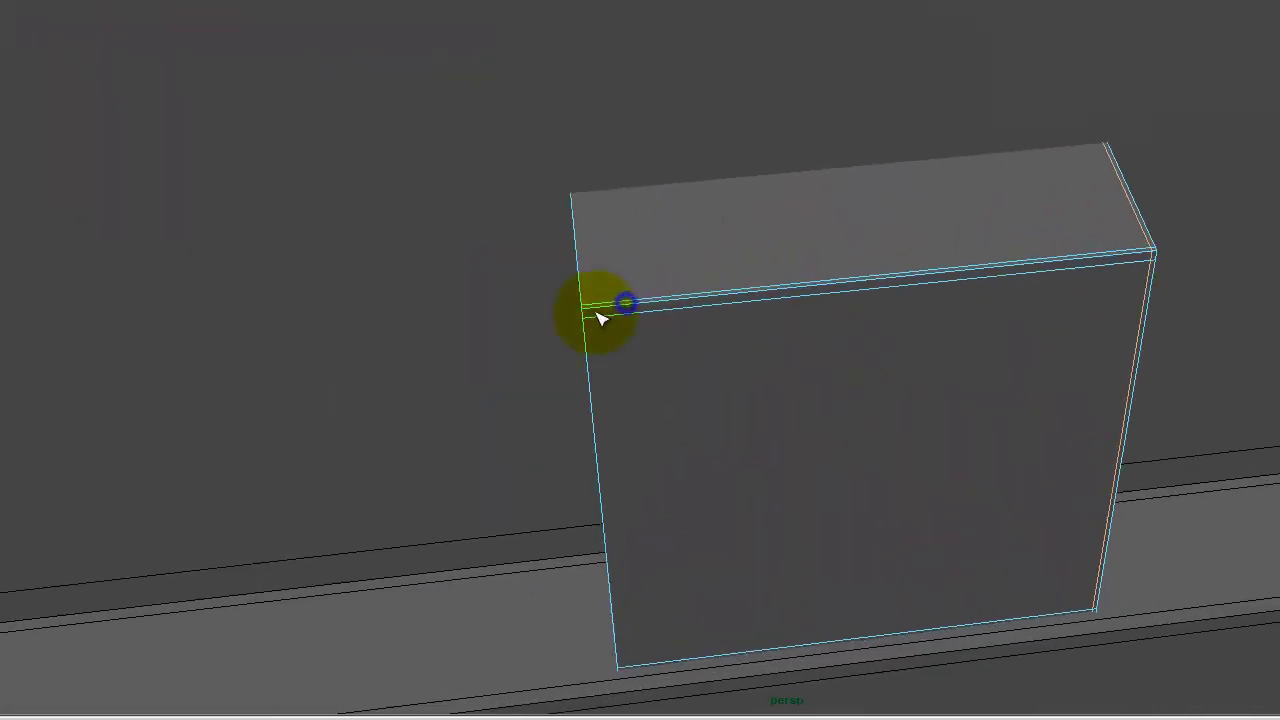
mouse_move(631, 314)
alt+mouse_down()
mouse_move(680, 180)
mouse_move(757, 304)
alt+mouse_up()
alt+right_drag(582, 310, 582, 310)
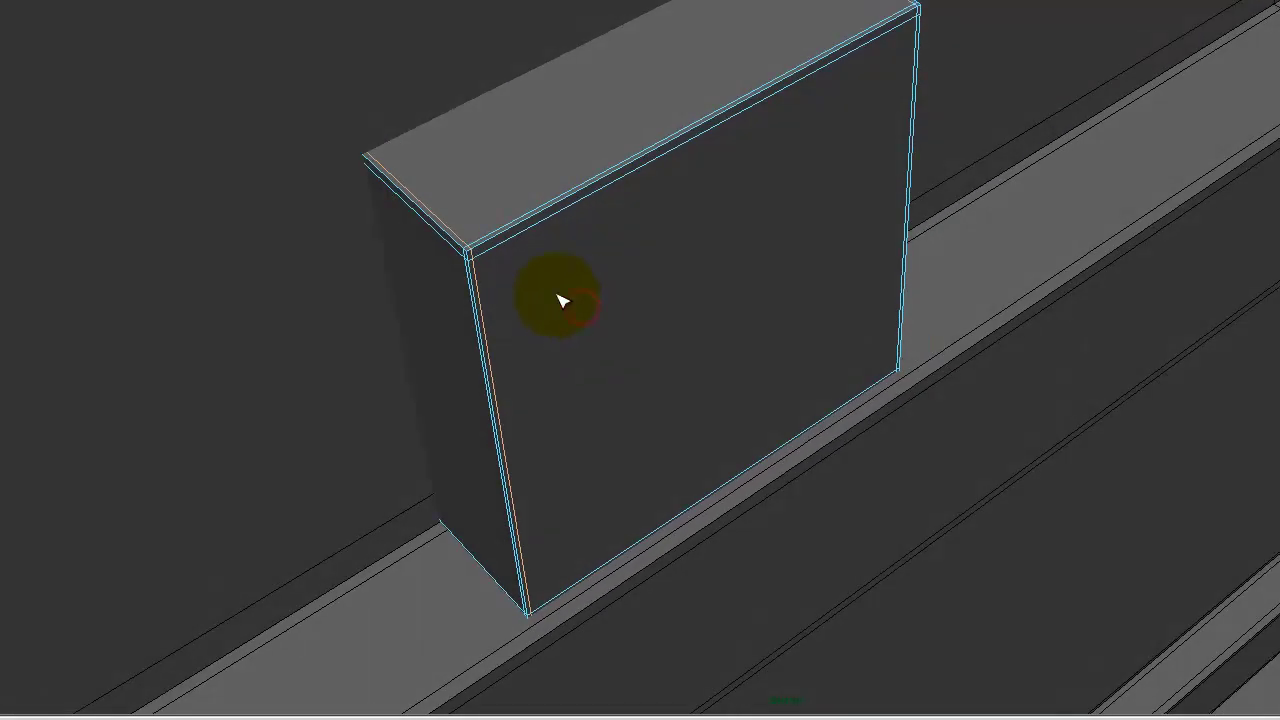
- In wireframe, place a cut point on the block's corner and region-select its components
key(4)
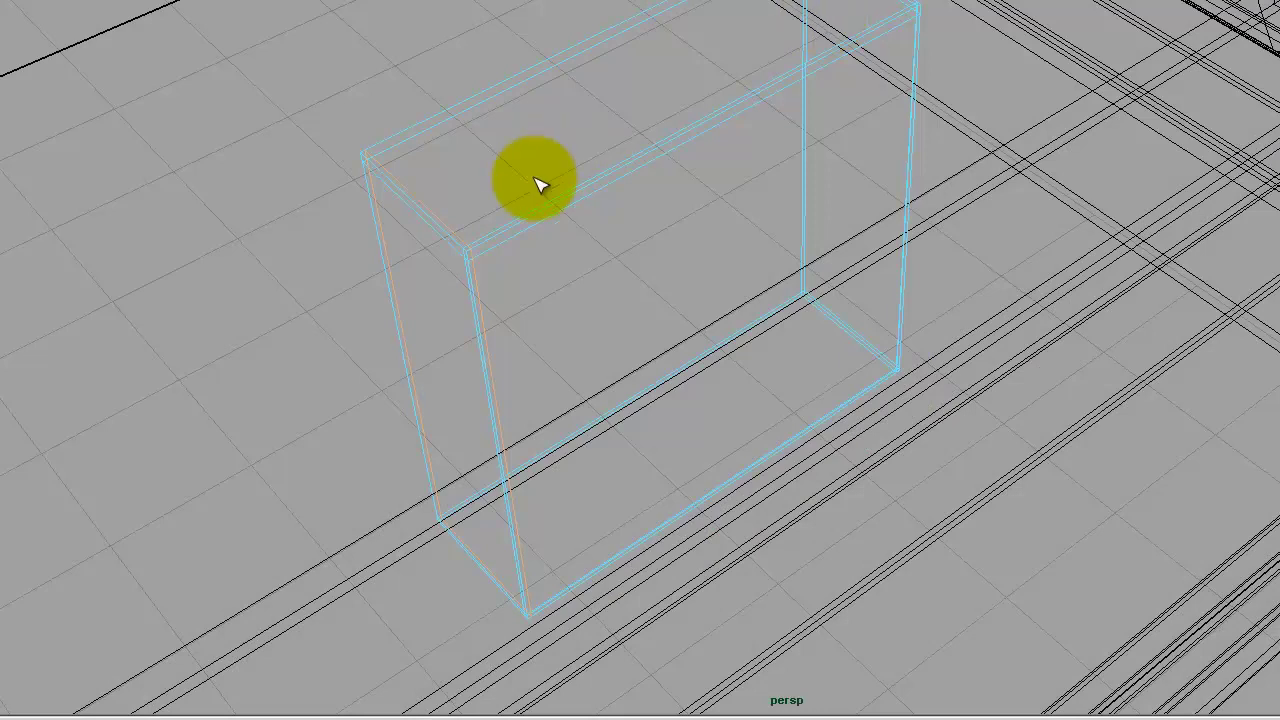
click(496, 242)
mouse_move(500, 414)
alt+mouse_down()
mouse_move(666, 371)
mouse_move(580, 325)
mouse_move(551, 214)
mouse_move(400, 200)
mouse_move(463, 257)
mouse_move(419, 278)
mouse_move(223, 200)
mouse_move(151, 200)
mouse_move(165, 210)
alt+mouse_up()
drag(209, 119, 313, 664)
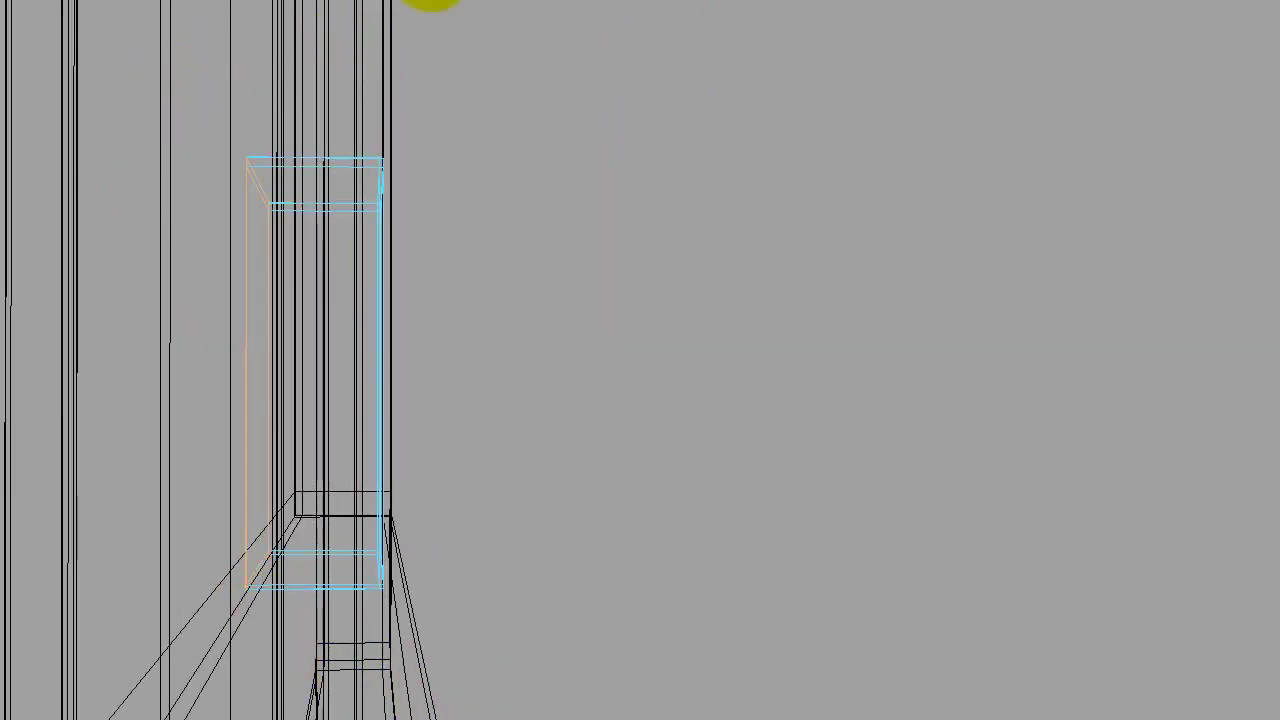
key(5)
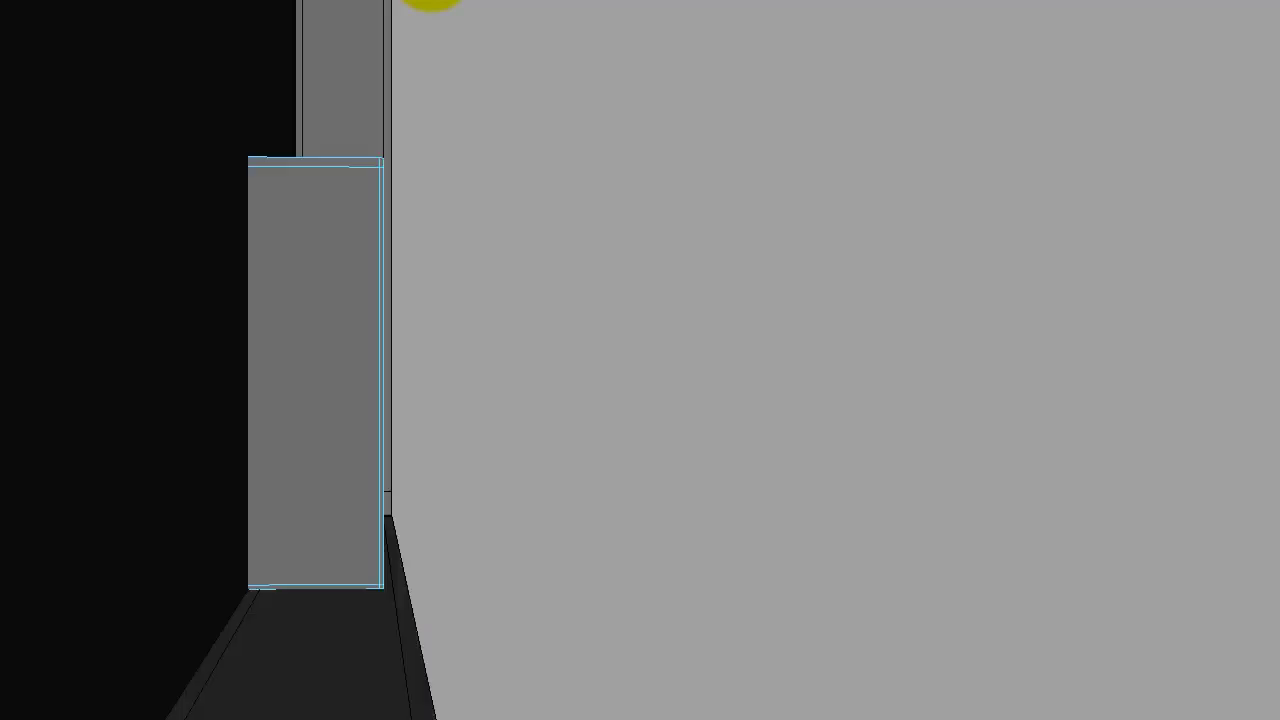
key(f)
mouse_move(169, 477)
alt+mouse_down()
mouse_move(291, 500)
mouse_move(177, 519)
mouse_move(354, 420)
alt+mouse_up()
- Try a bevel on the block, undo it, and save the scene
ctrl+click(503, 452)
click(503, 452)
key(ctrl+b)
key(ctrl+z)
key(ctrl+s)
click(609, 360)
- Select the block's top four vertices in vertex mode
mouse_move(654, 414)
alt+mouse_down()
mouse_move(560, 364)
mouse_move(569, 396)
mouse_move(614, 414)
mouse_move(637, 403)
alt+mouse_up()
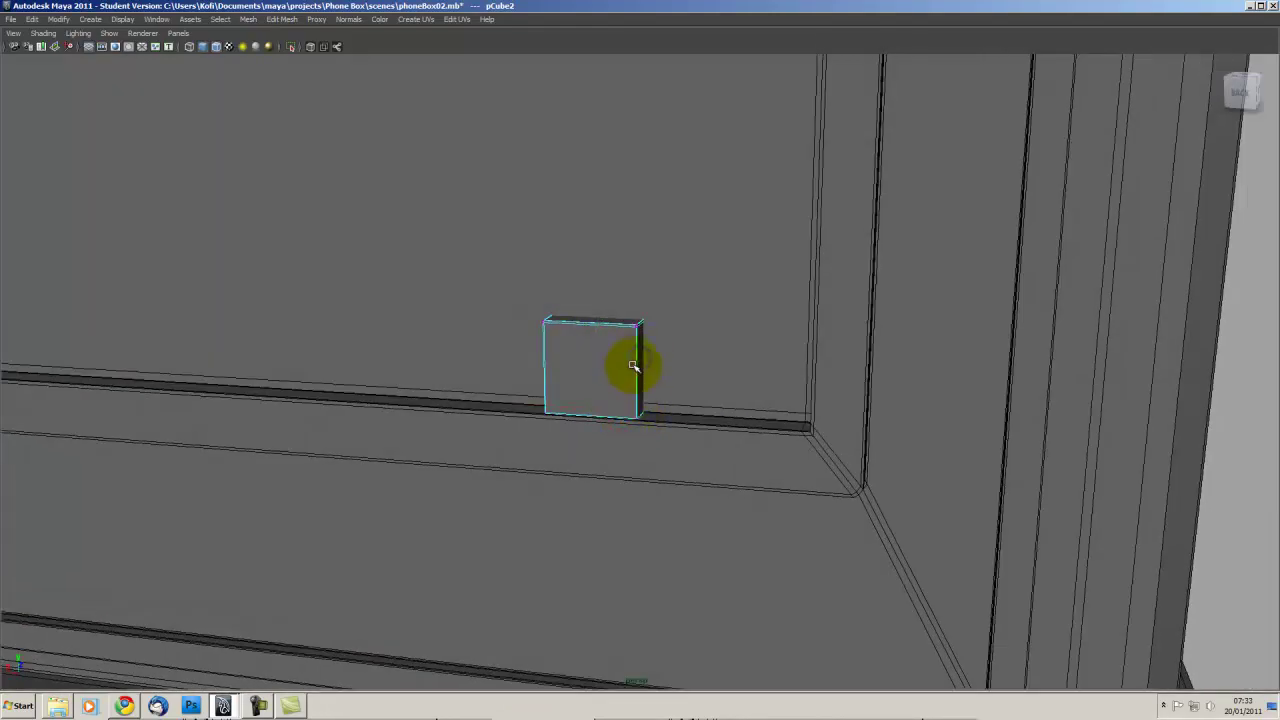
key(F9)
drag(663, 323, 487, 232)
key(space)
key(space)
- In the front view, stretch the block's top vertices up to the top of the door
scroll(400, 450, down, 2)
scroll(370, 340, down, 3)
scroll(290, 240, down, 2)
scroll(400, 270, down, 2)
alt+middle_drag(513, 330, 428, 537)
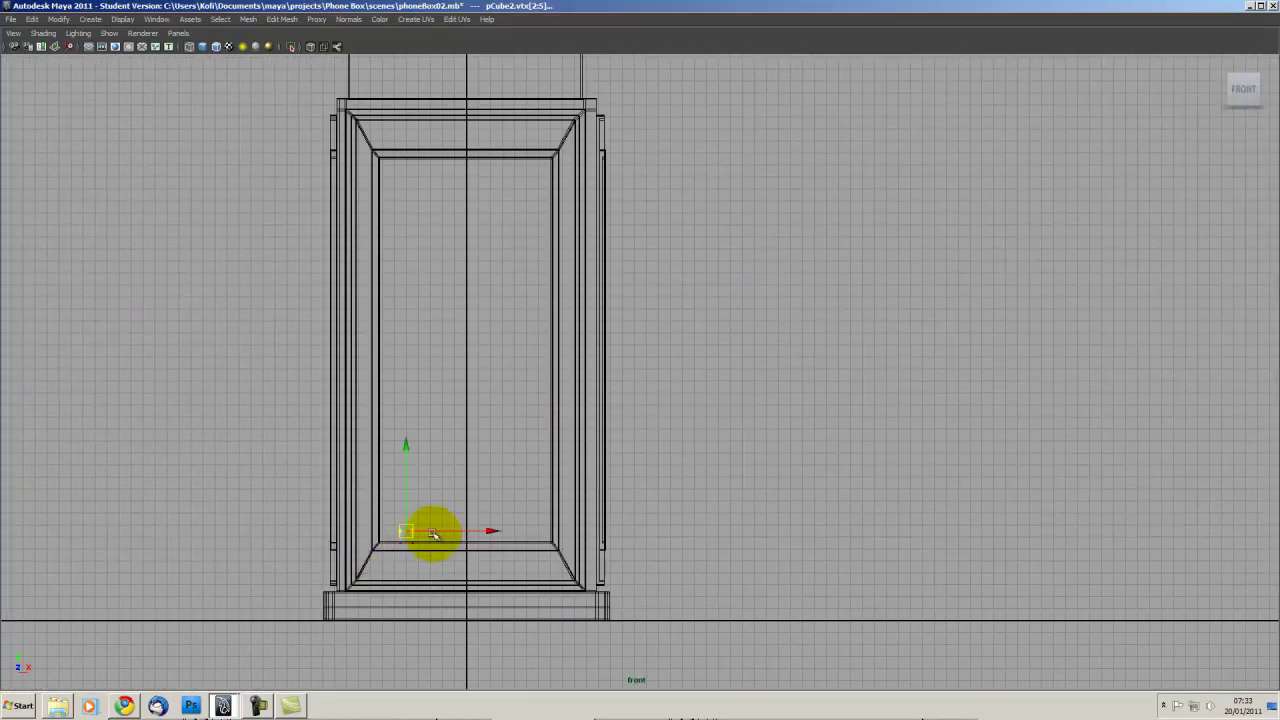
drag(408, 447, 422, 100)
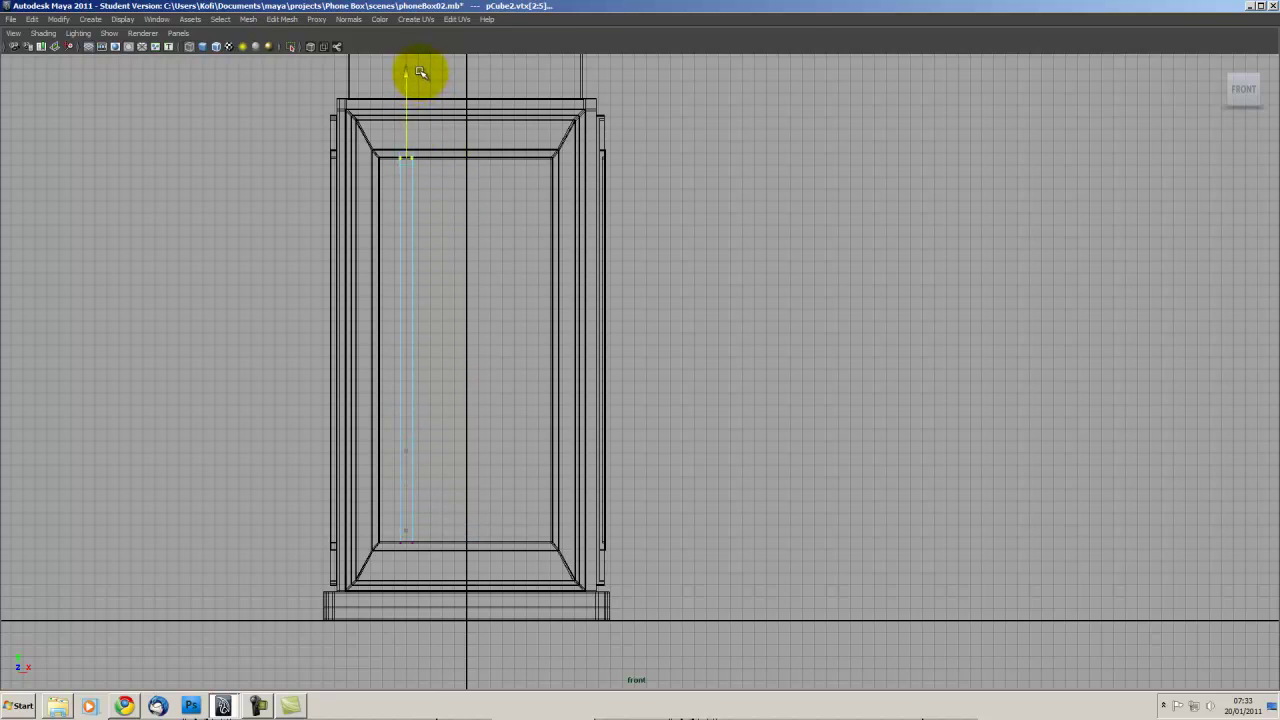
- Align the top vertices with the frame edge in the perspective view
key(space)
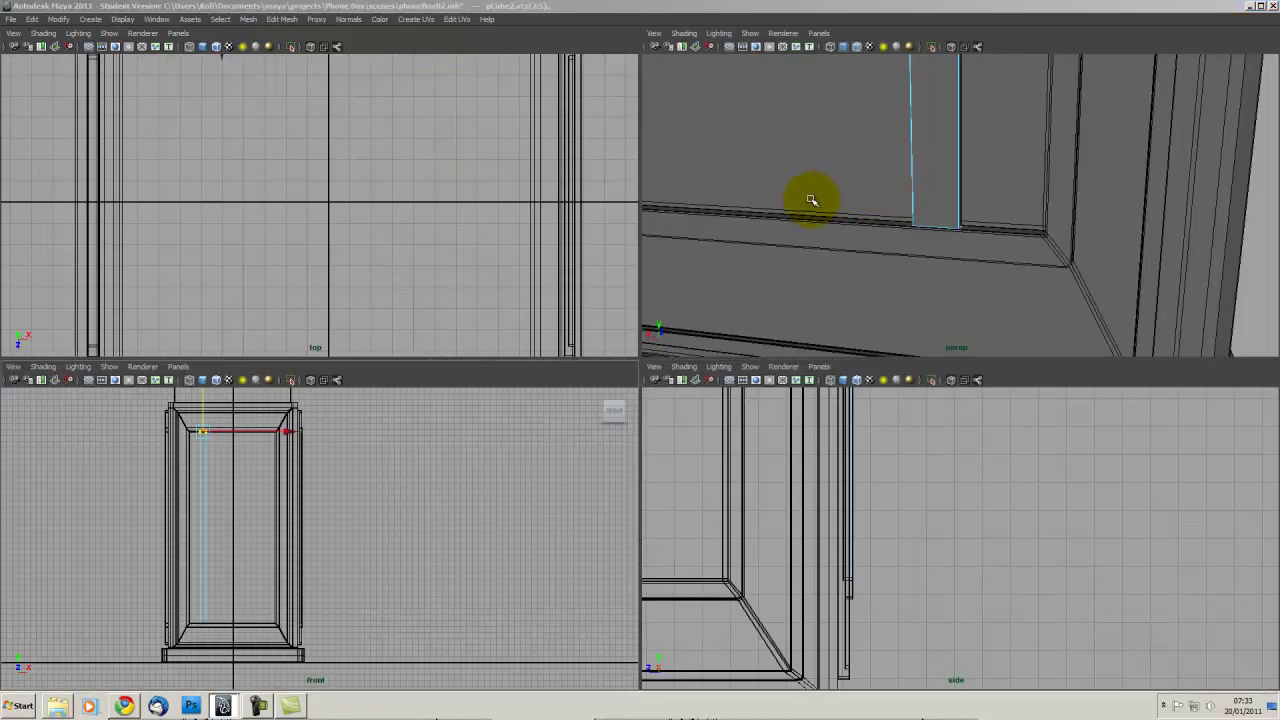
key(space)
key(f)
mouse_move(551, 457)
alt+mouse_down()
mouse_move(529, 409)
mouse_move(489, 417)
mouse_move(601, 345)
alt+mouse_up()
drag(645, 297, 644, 291)
mouse_move(707, 387)
alt+mouse_down()
mouse_move(409, 371)
mouse_move(466, 420)
mouse_move(441, 443)
mouse_move(734, 509)
mouse_move(569, 280)
mouse_move(518, 346)
alt+mouse_up()
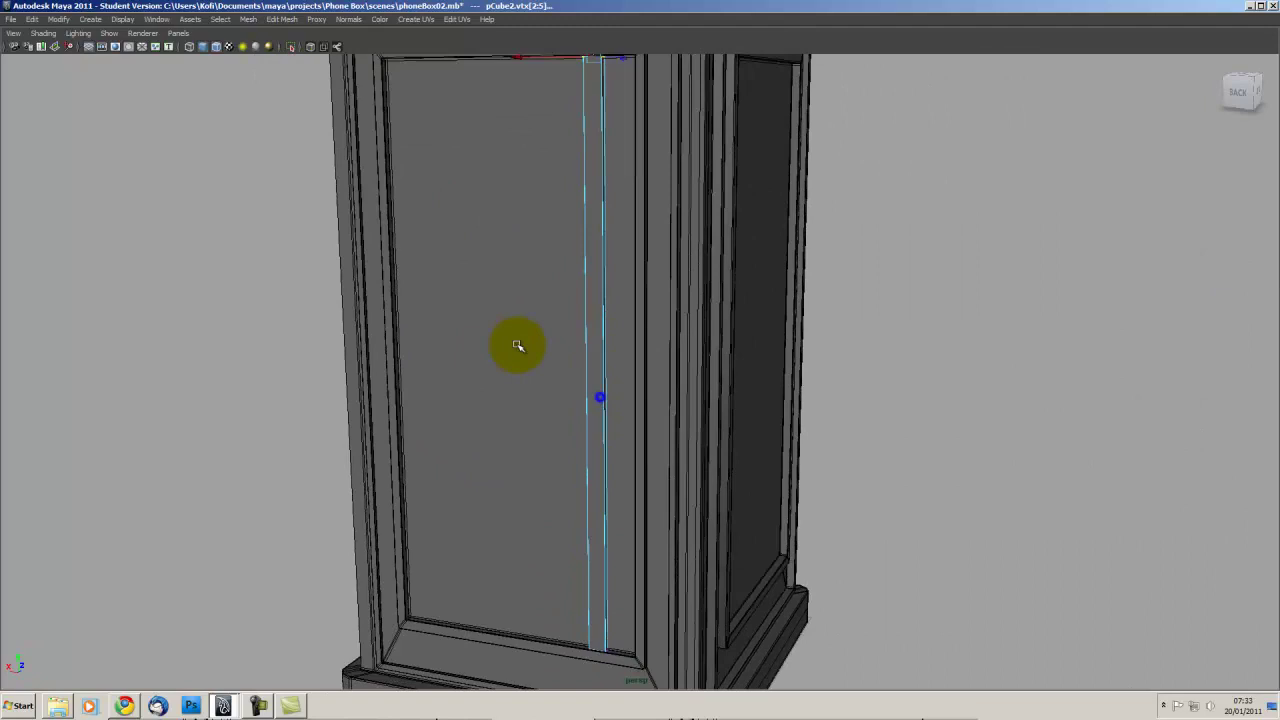
- Return to object selection and glance at the red phone box reference photo
click(603, 422)
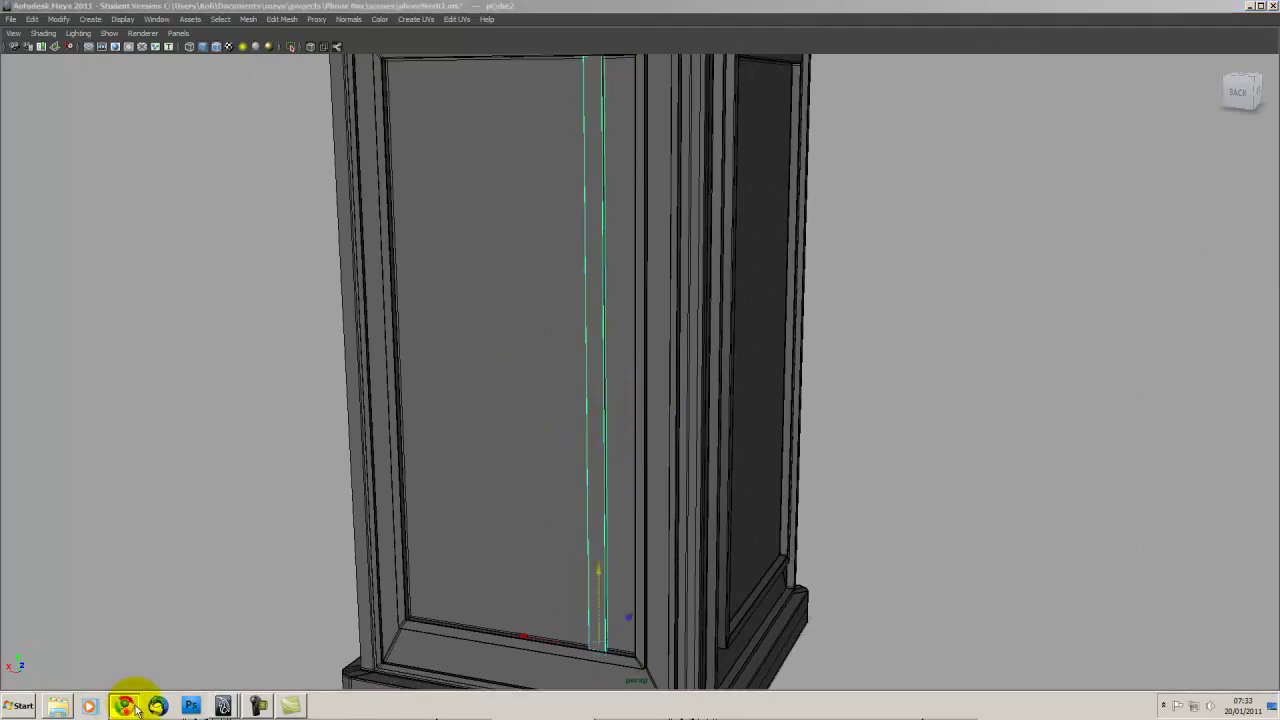
click(126, 706)
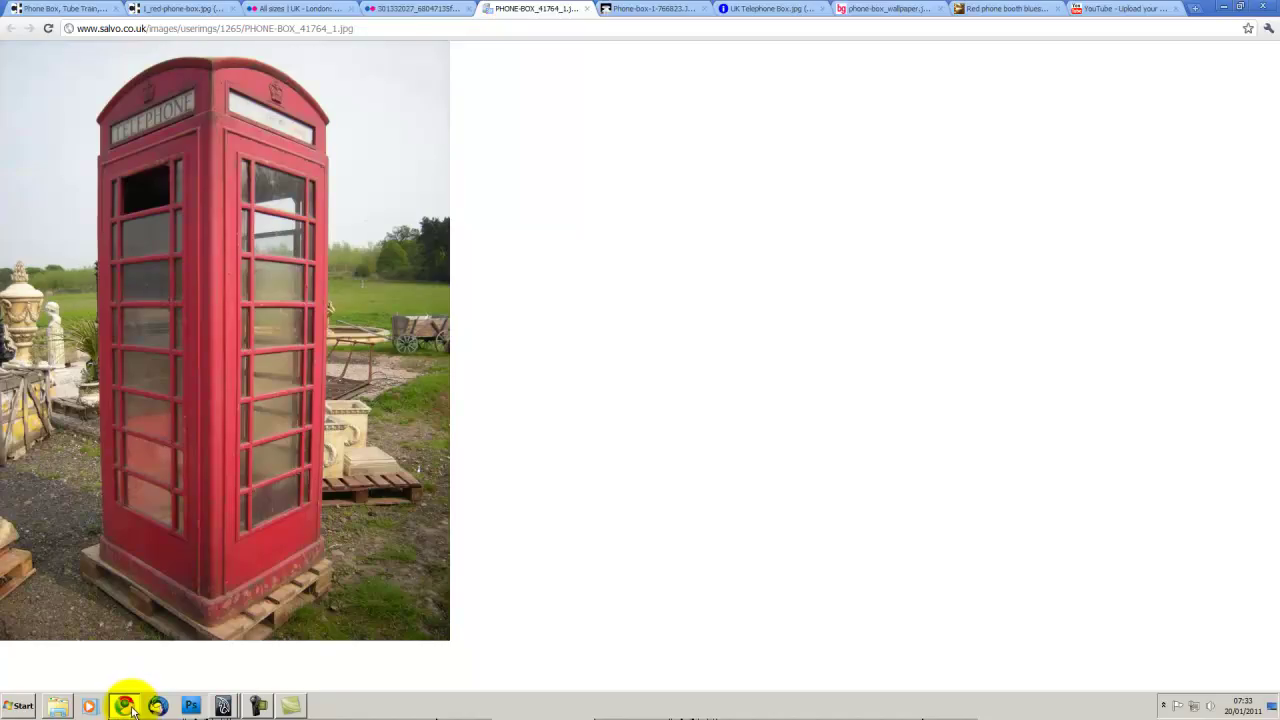
click(122, 705)
- Insert a vertical edge loop down the length of the bar
mouse_move(282, 345)
alt+right_down()
mouse_move(363, 443)
mouse_move(337, 434)
mouse_move(323, 486)
mouse_move(230, 495)
mouse_move(234, 517)
mouse_move(520, 491)
mouse_move(373, 373)
mouse_move(223, 280)
mouse_move(163, 443)
mouse_move(198, 142)
alt+right_up()
alt+middle_drag(198, 142, 148, 505)
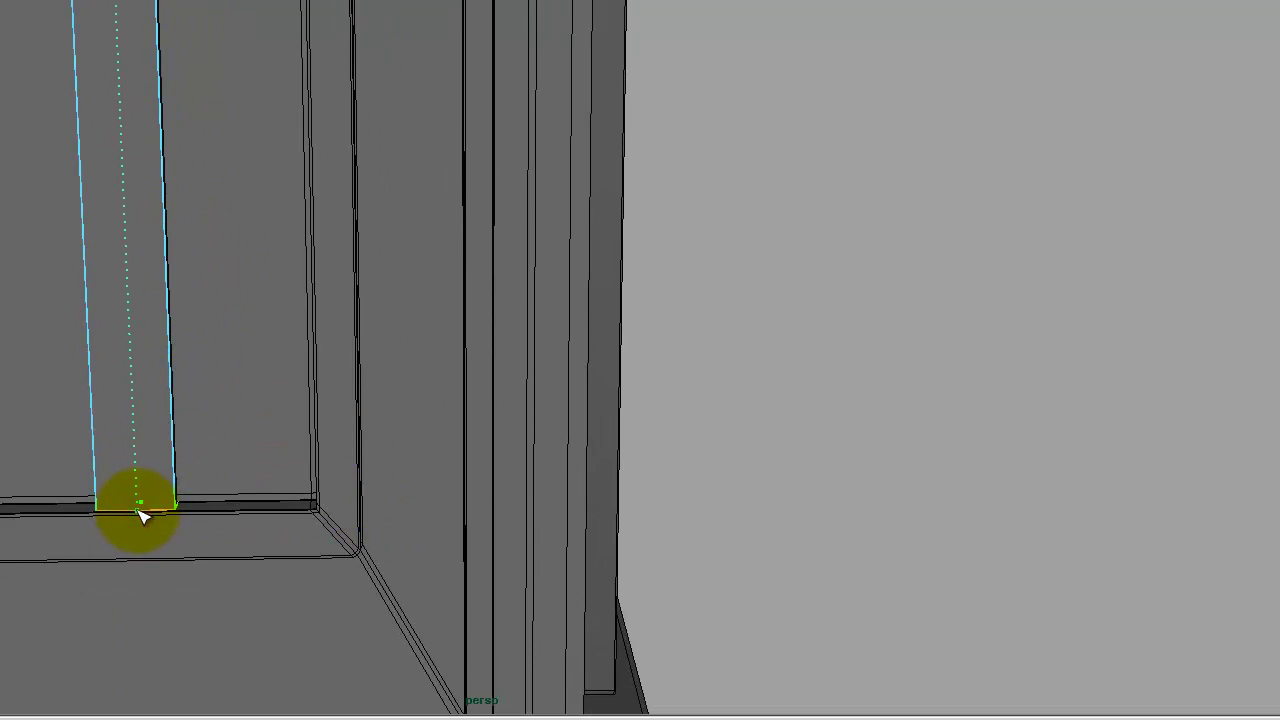
click(140, 512)
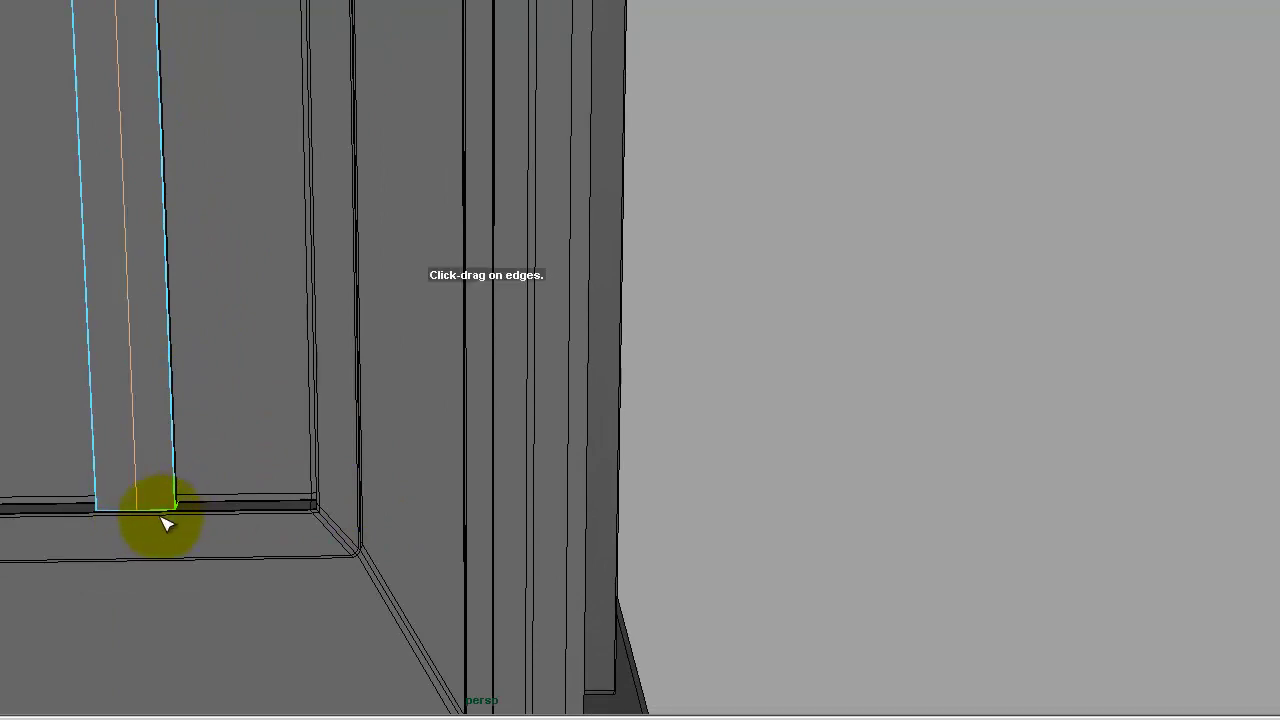
key(space)
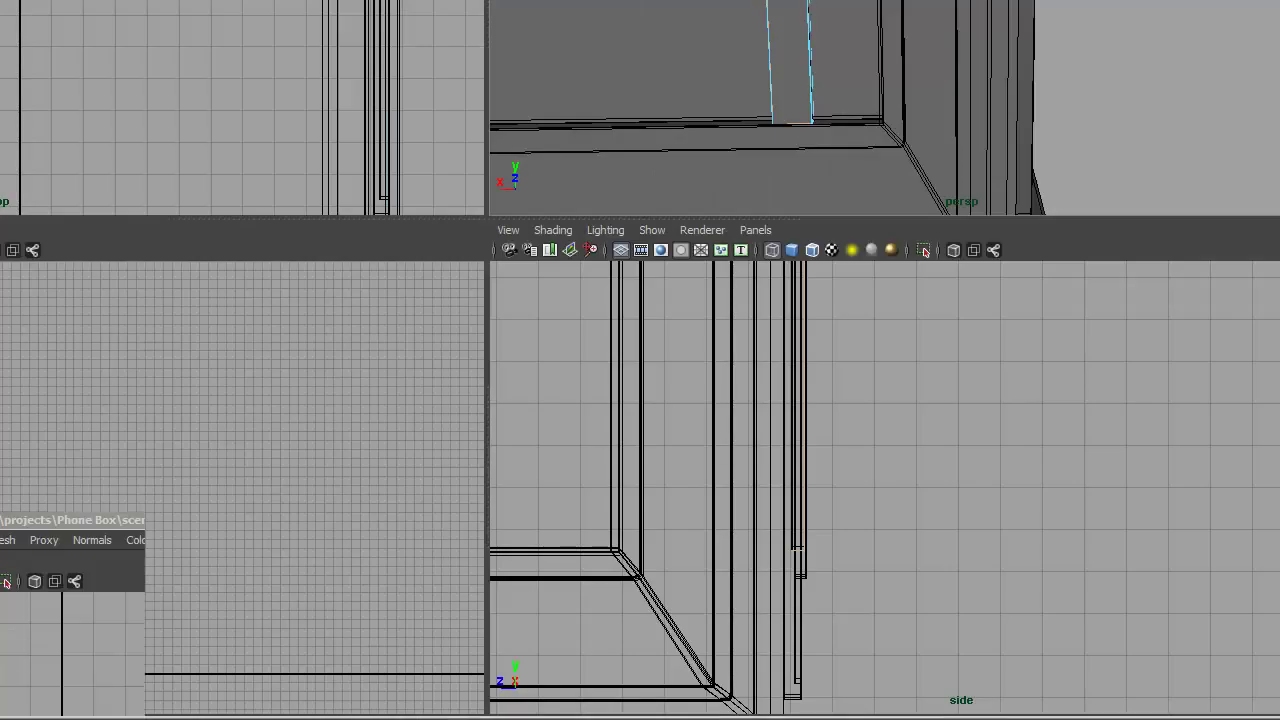
key(space)
- In the front view, add edge loops near the bar's bottom edge
scroll(503, 480, up, 2)
scroll(680, 514, up, 3)
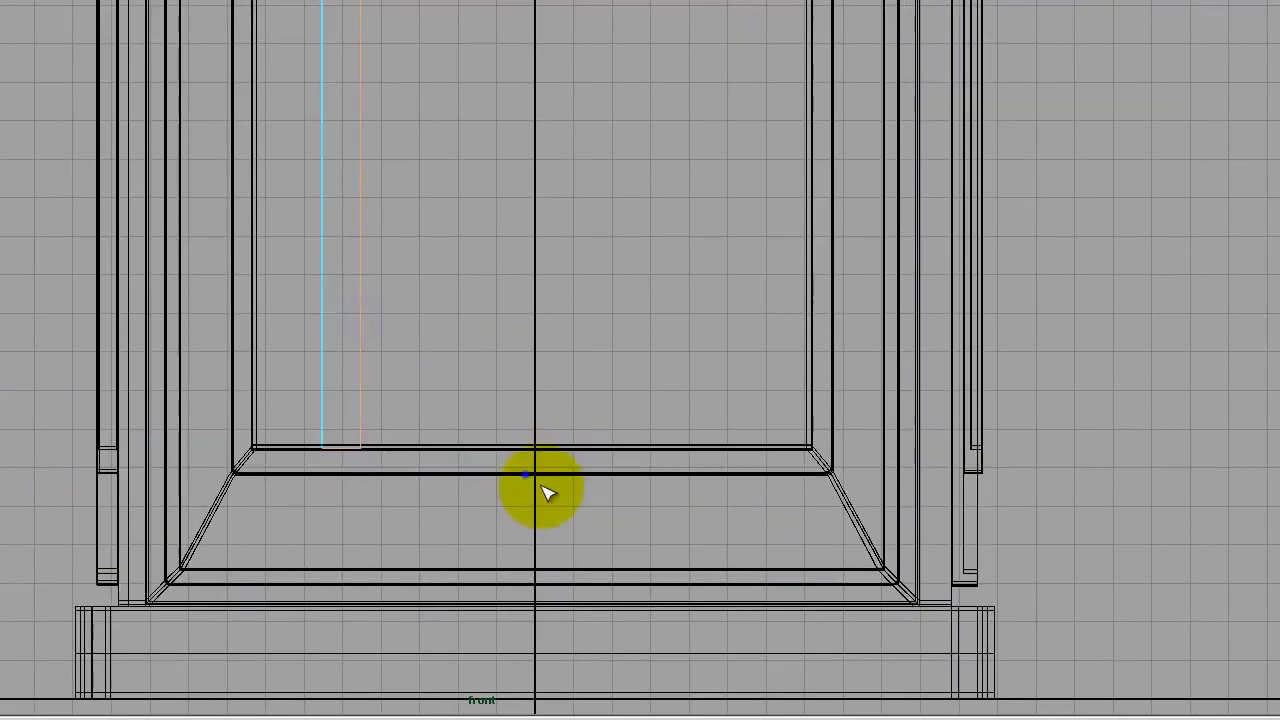
scroll(521, 473, up, 1)
click(310, 497)
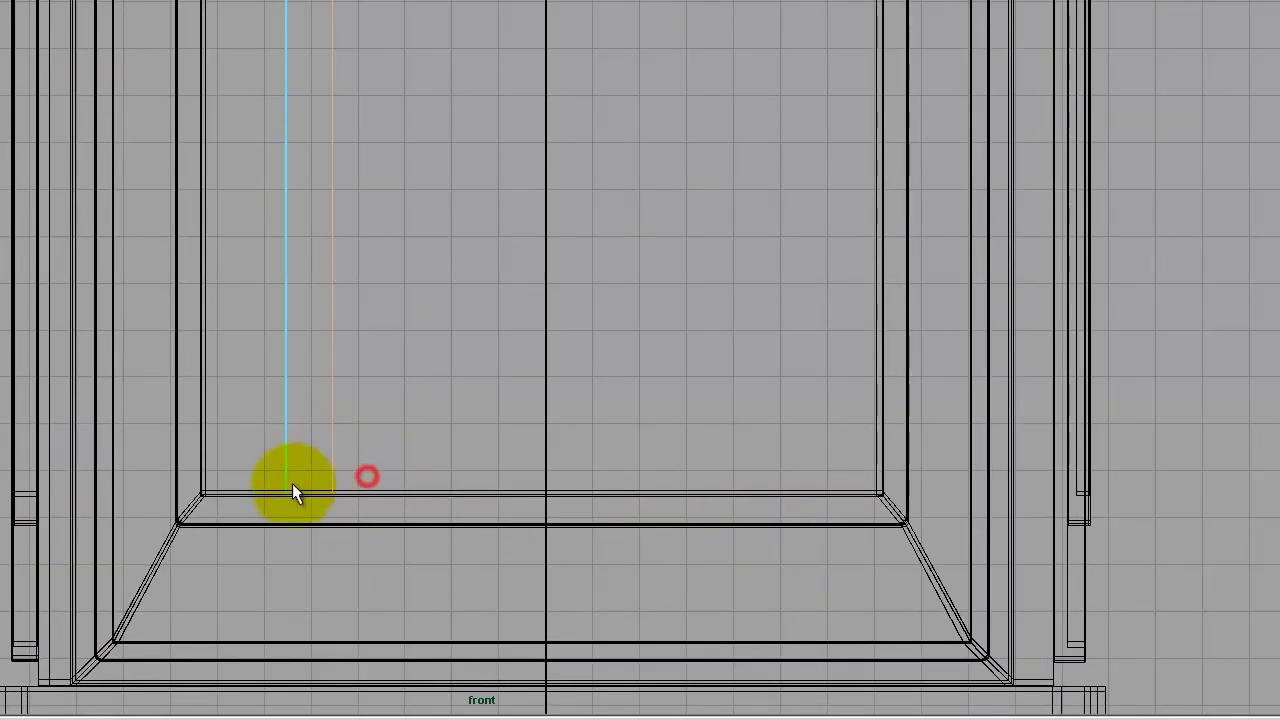
click(285, 472)
click(334, 452)
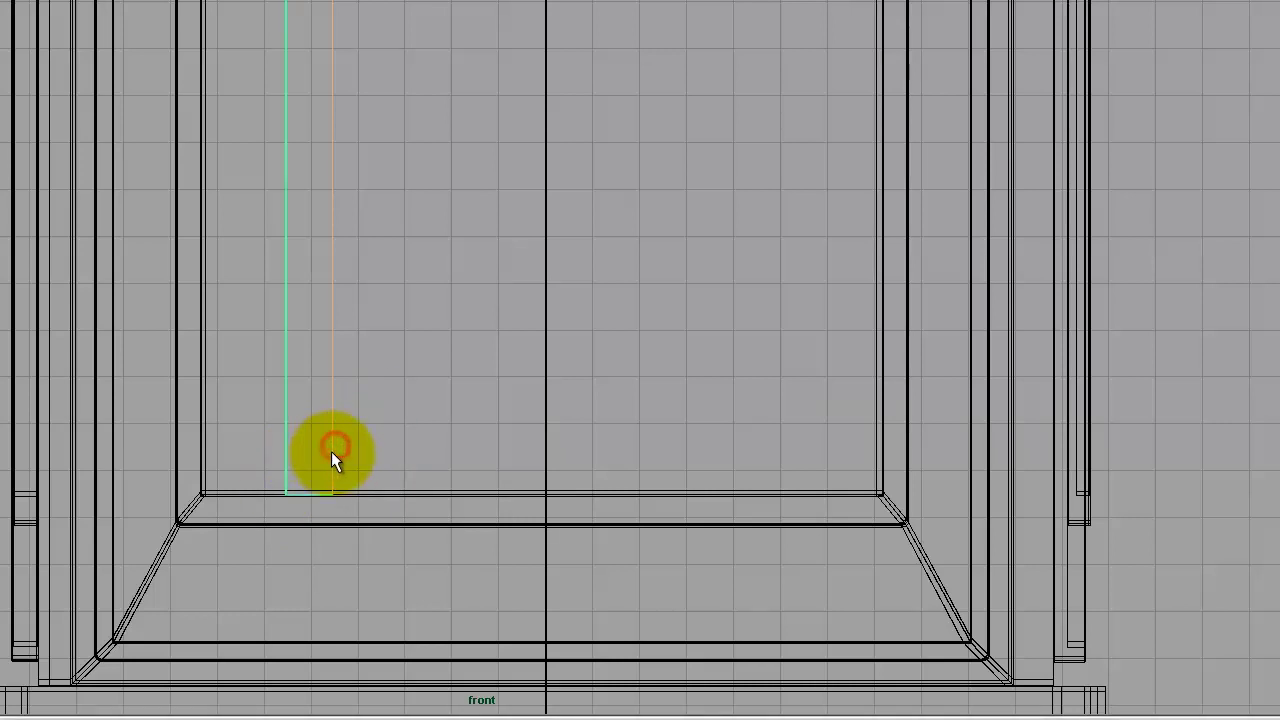
click(302, 562)
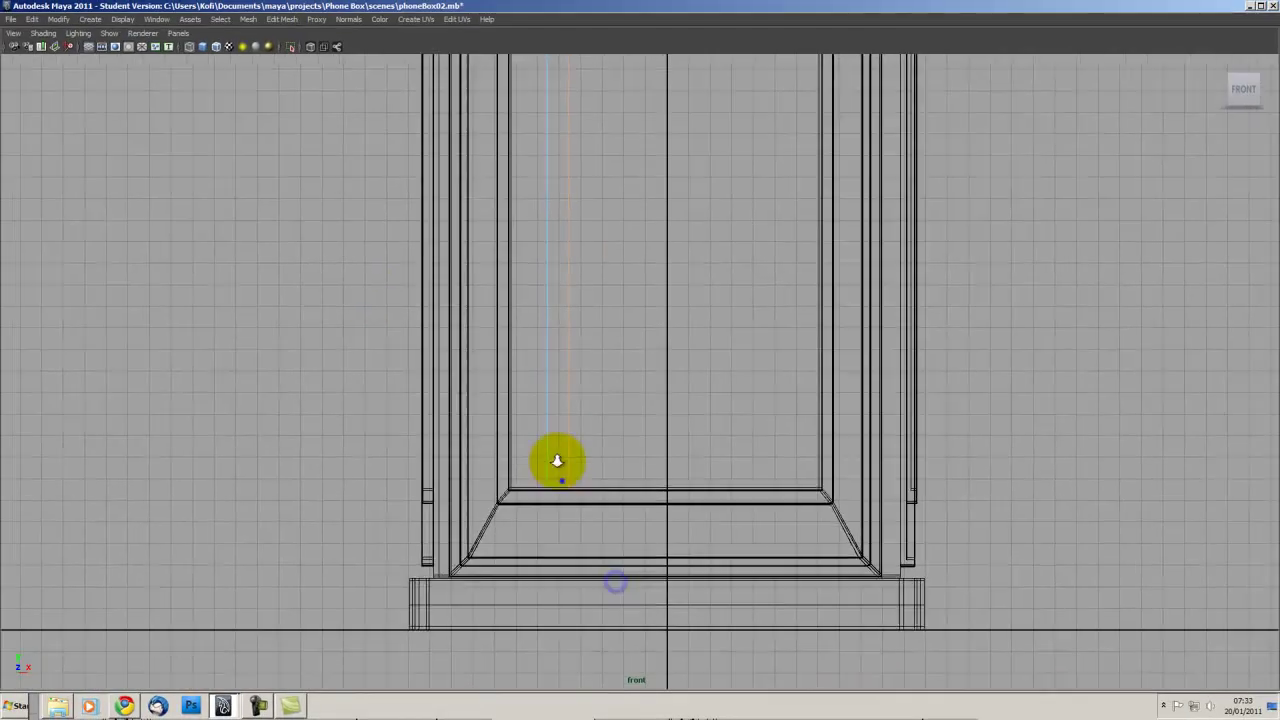
- Select the bar's edges, return to object mode and deselect the bar
alt+middle_drag(557, 457, 429, 600)
scroll(598, 670, up, 1)
key(ctrl+F10)
key(F8)
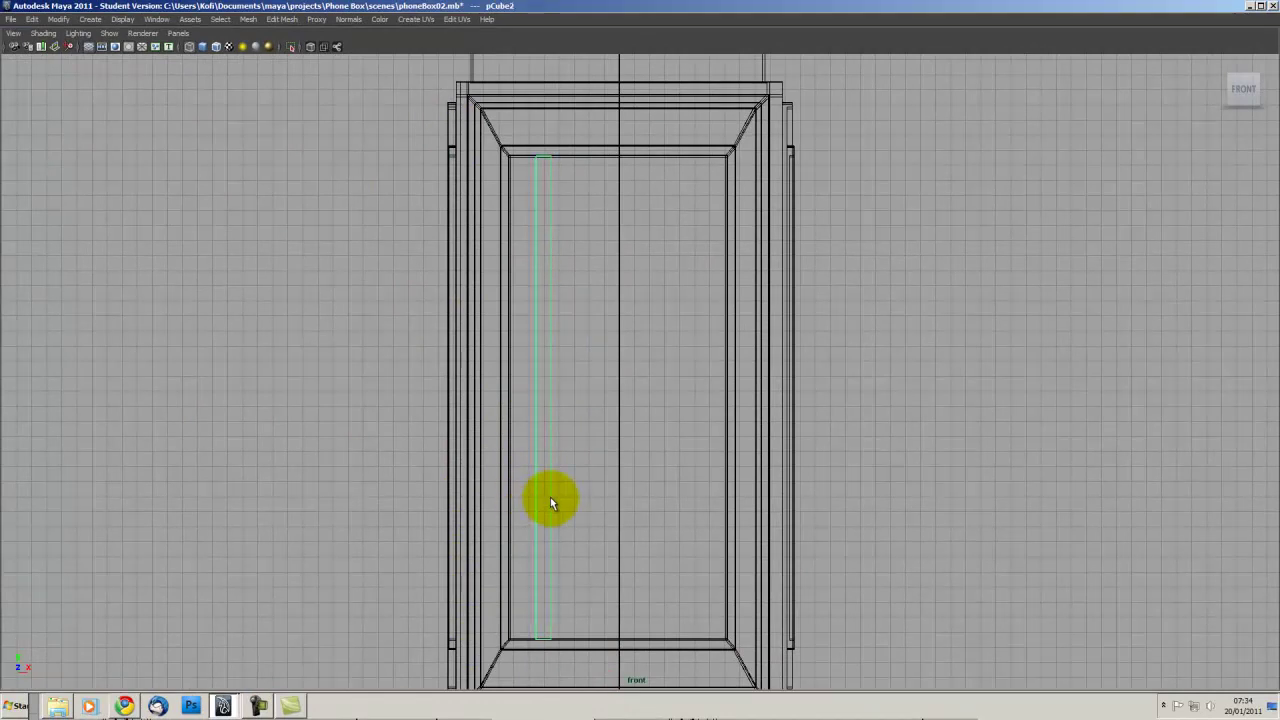
click(500, 563)
scroll(466, 417, up, 2)
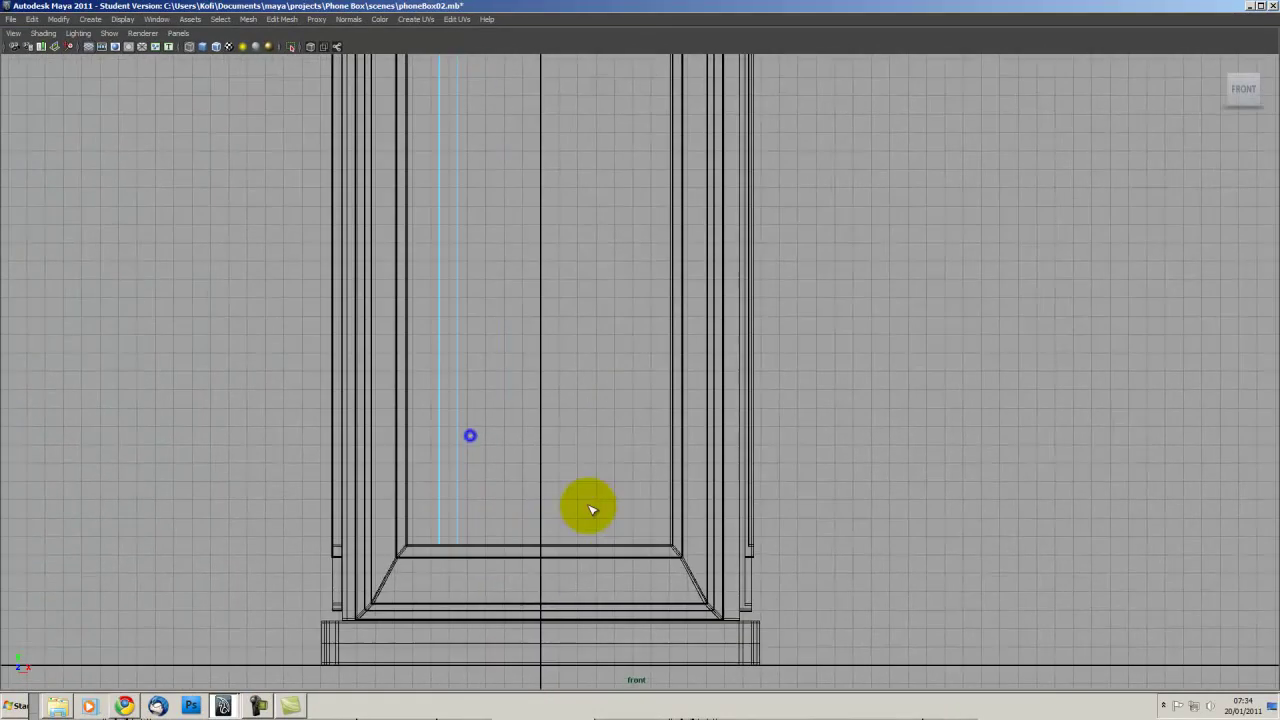
scroll(503, 468, up, 1)
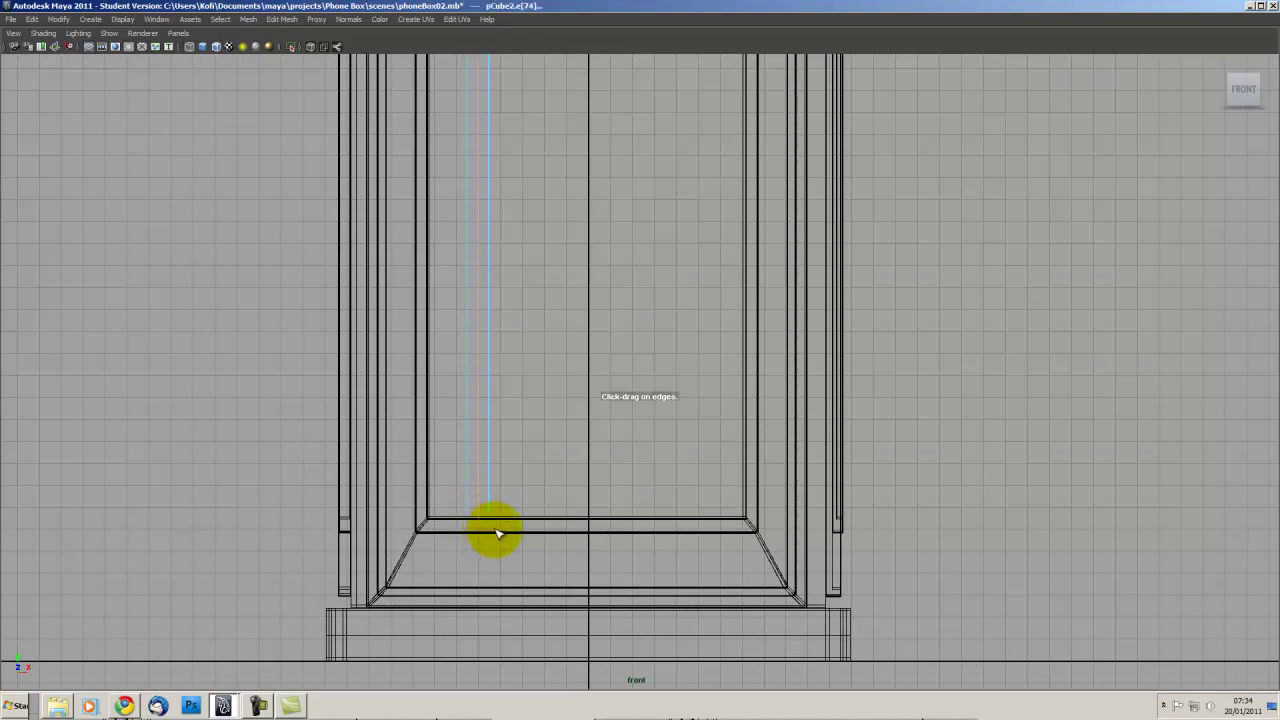
key(space)
key(space)
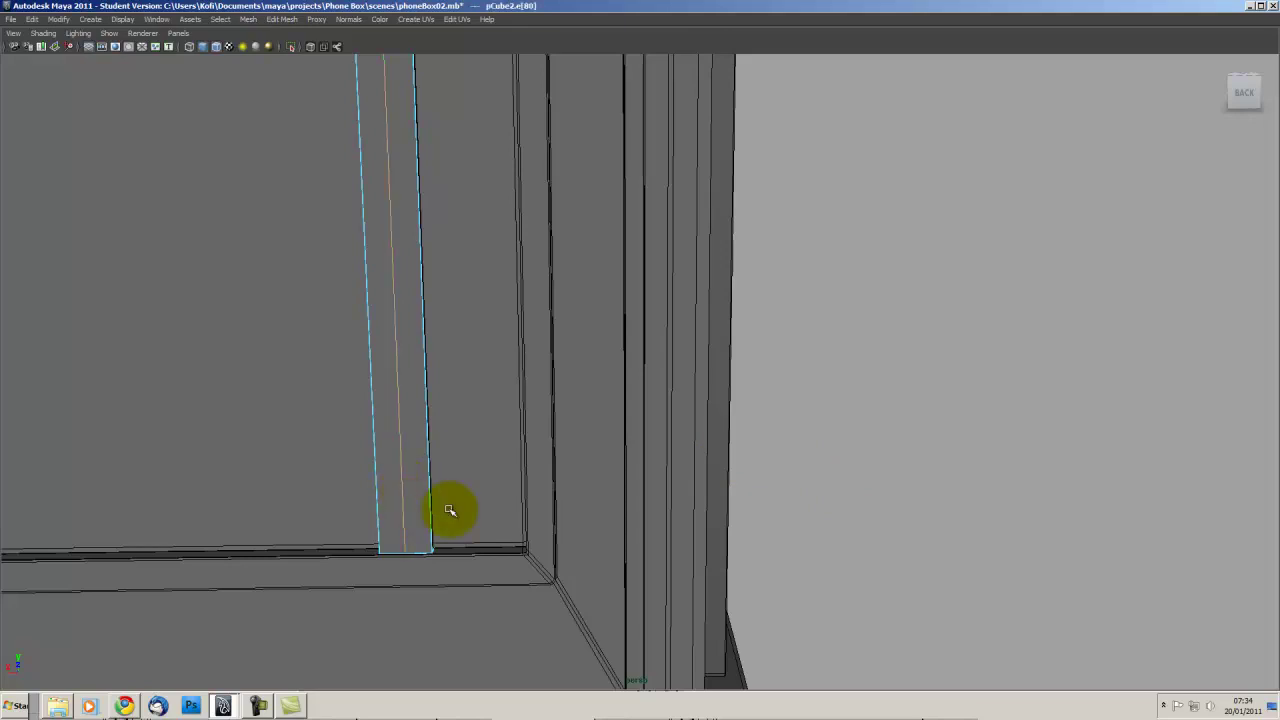
- Tumble around the strip in perspective to check its new edge loops
alt+right_drag(450, 510, 271, 386)
mouse_move(423, 371)
alt+mouse_down()
mouse_move(331, 480)
mouse_move(408, 470)
mouse_move(529, 523)
alt+mouse_up()
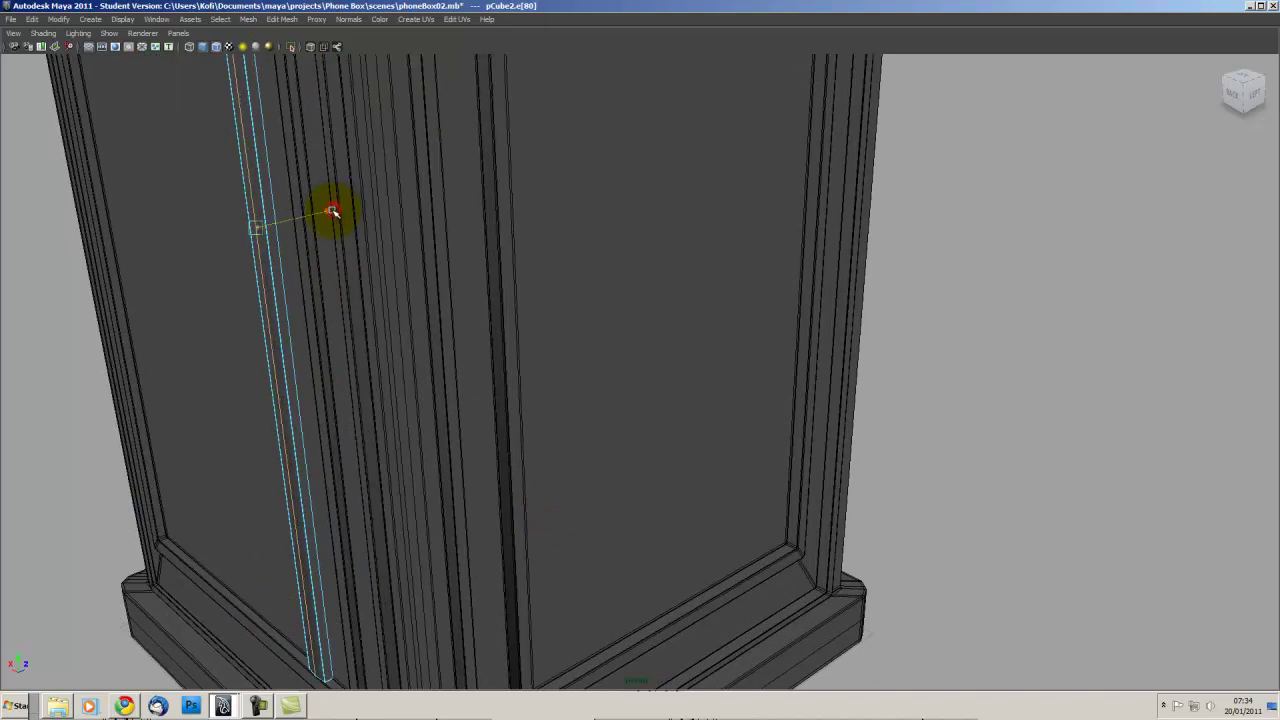
mouse_move(331, 213)
alt+mouse_down()
mouse_move(357, 297)
mouse_move(703, 346)
mouse_move(679, 361)
alt+mouse_up()
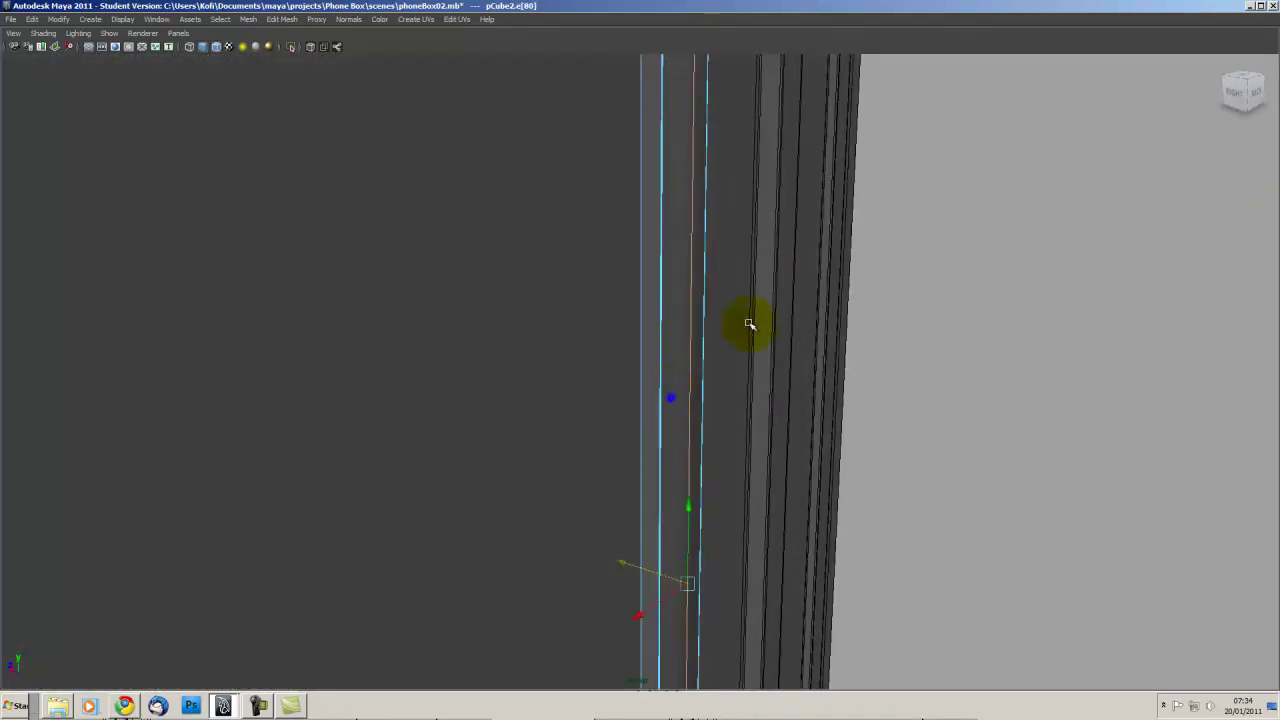
key(F8)
alt+drag(689, 409, 496, 329)
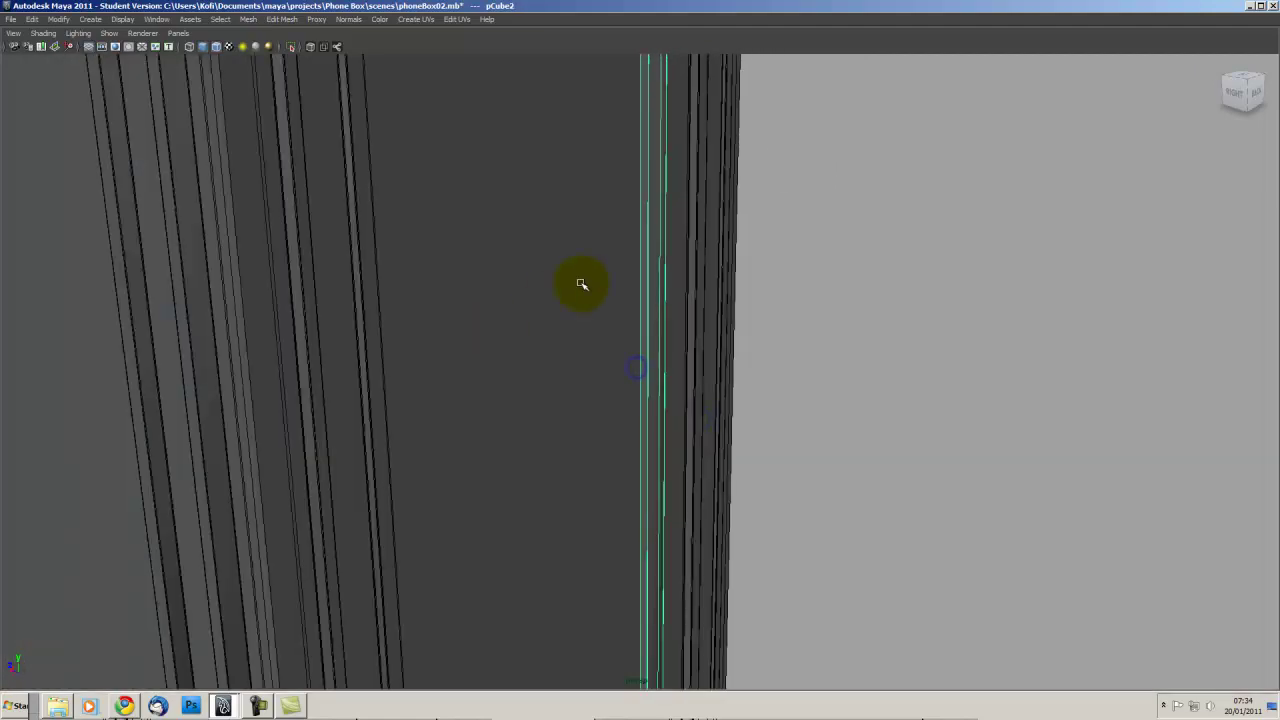
scroll(521, 407, down, 5)
scroll(563, 409, down, 5)
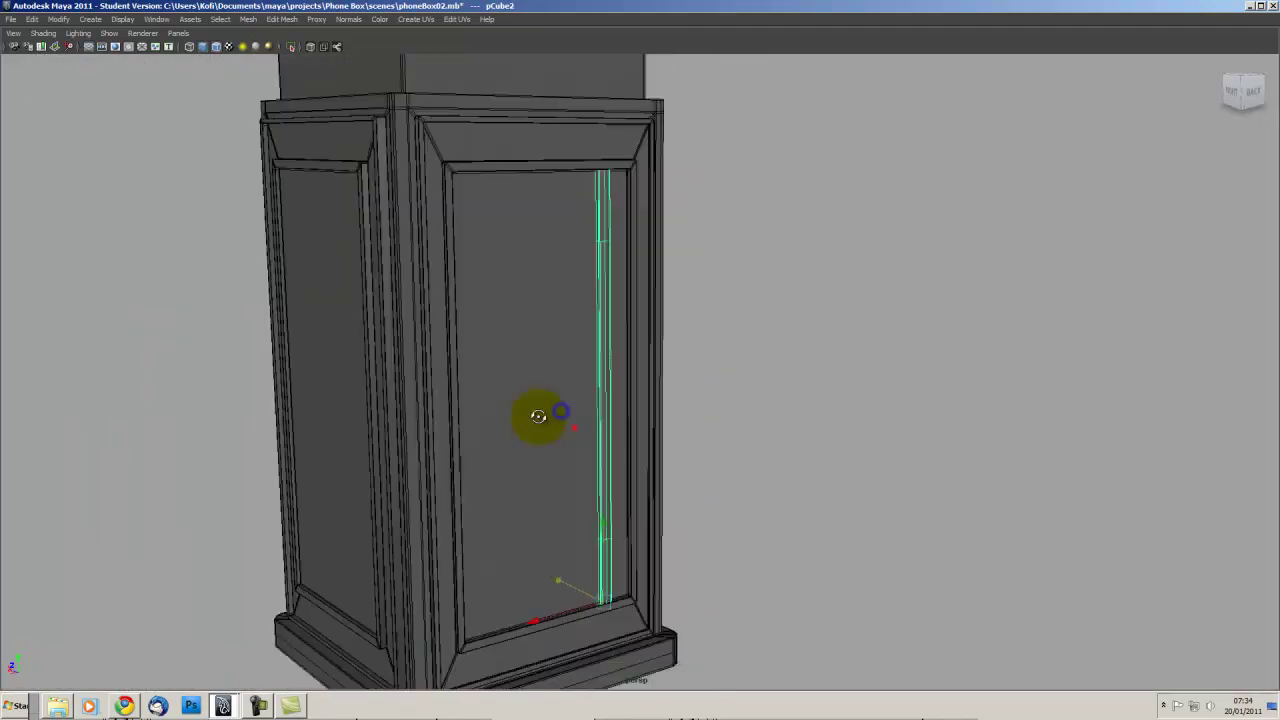
key(Return)
click(259, 708)
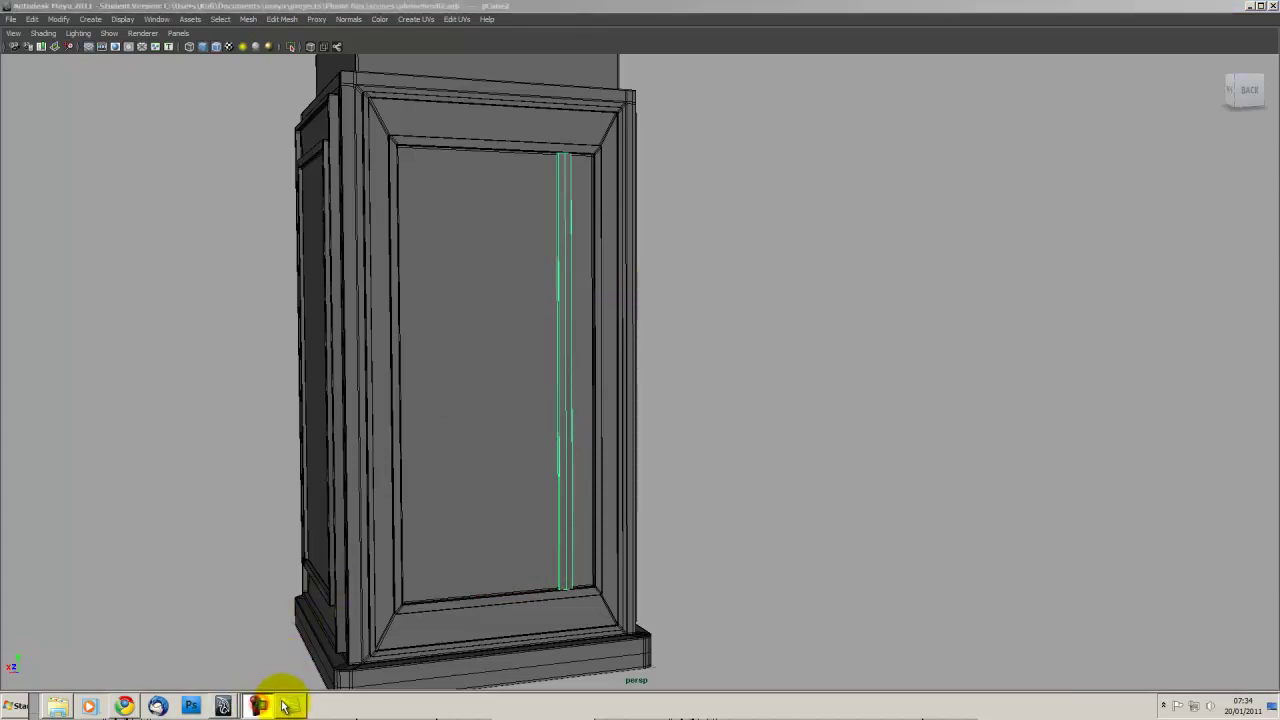
- Duplicate the vertical strip and slide the copy to the panel's right side
alt+drag(1249, 613, 440, 492)
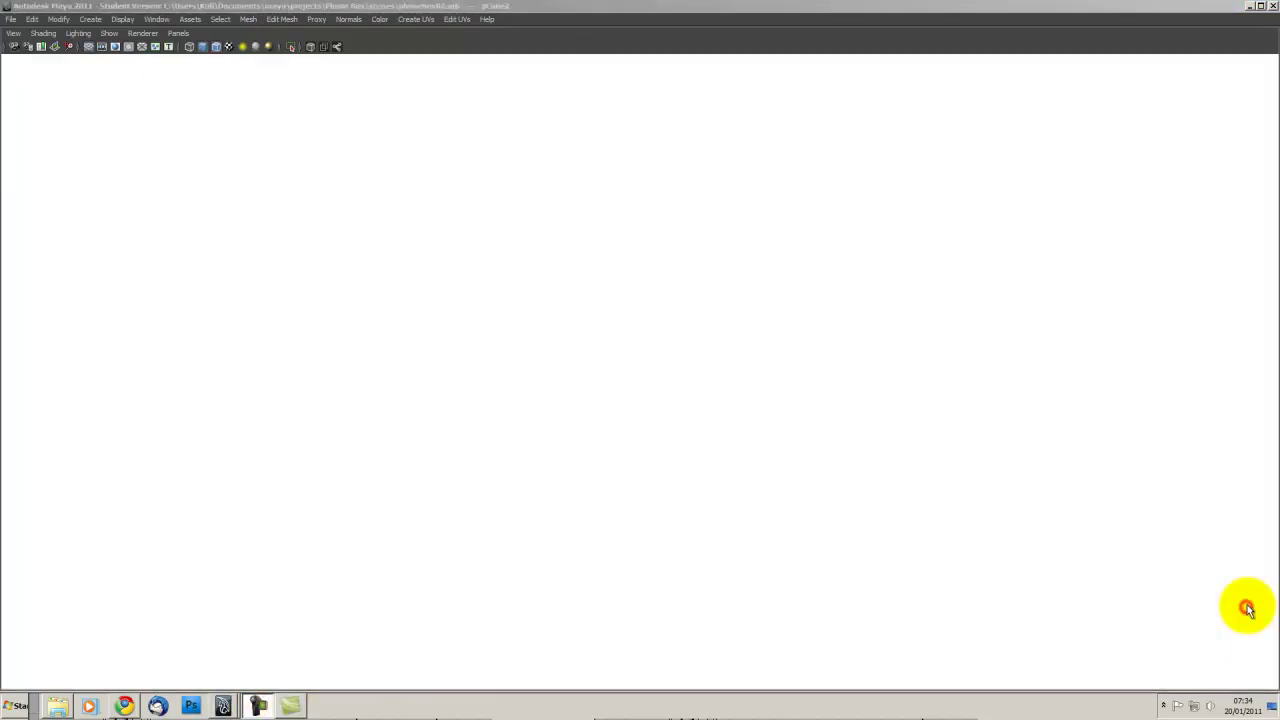
key(space)
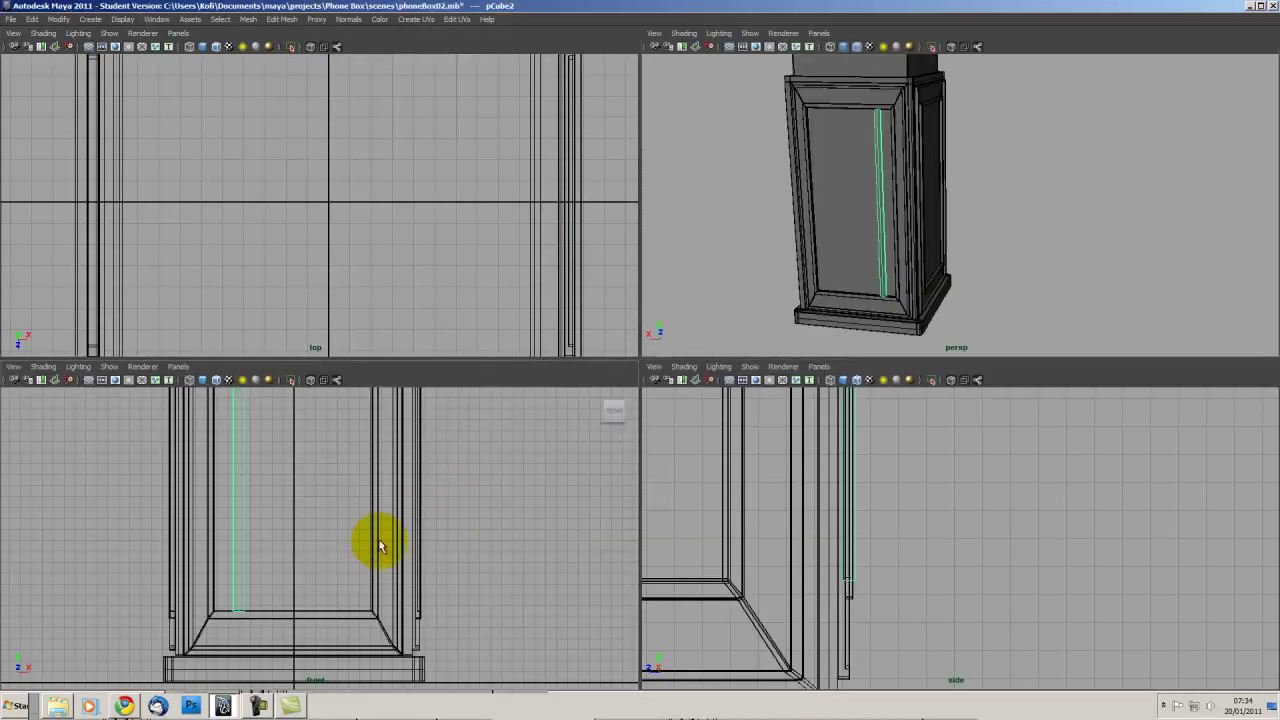
key(space)
scroll(417, 503, down, 3)
scroll(406, 588, down, 2)
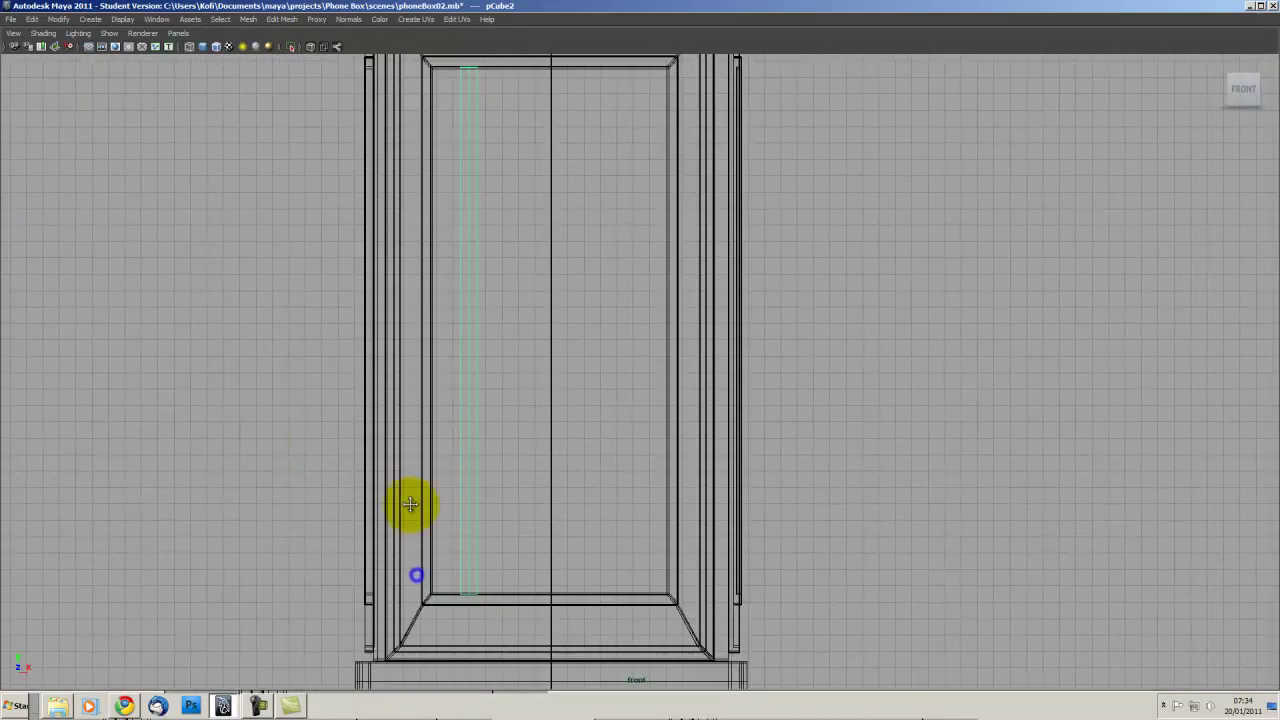
scroll(411, 503, down, 2)
key(w)
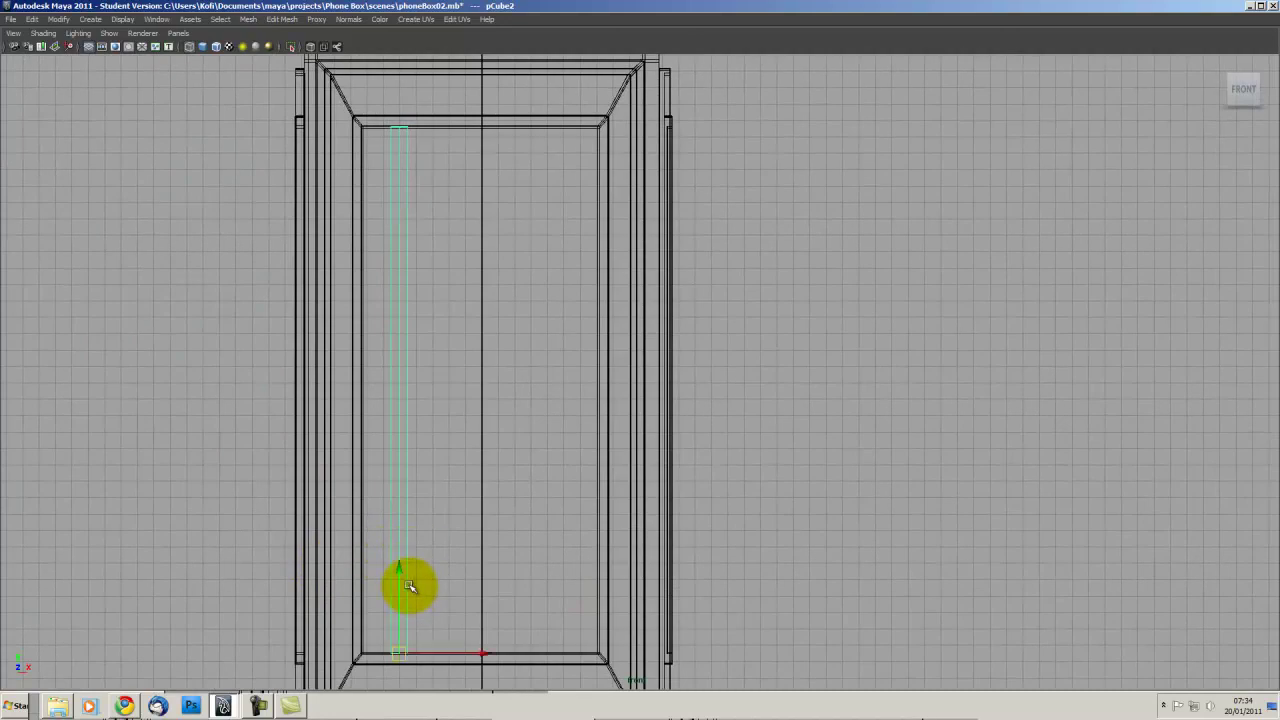
key(ctrl+d)
drag(491, 651, 648, 634)
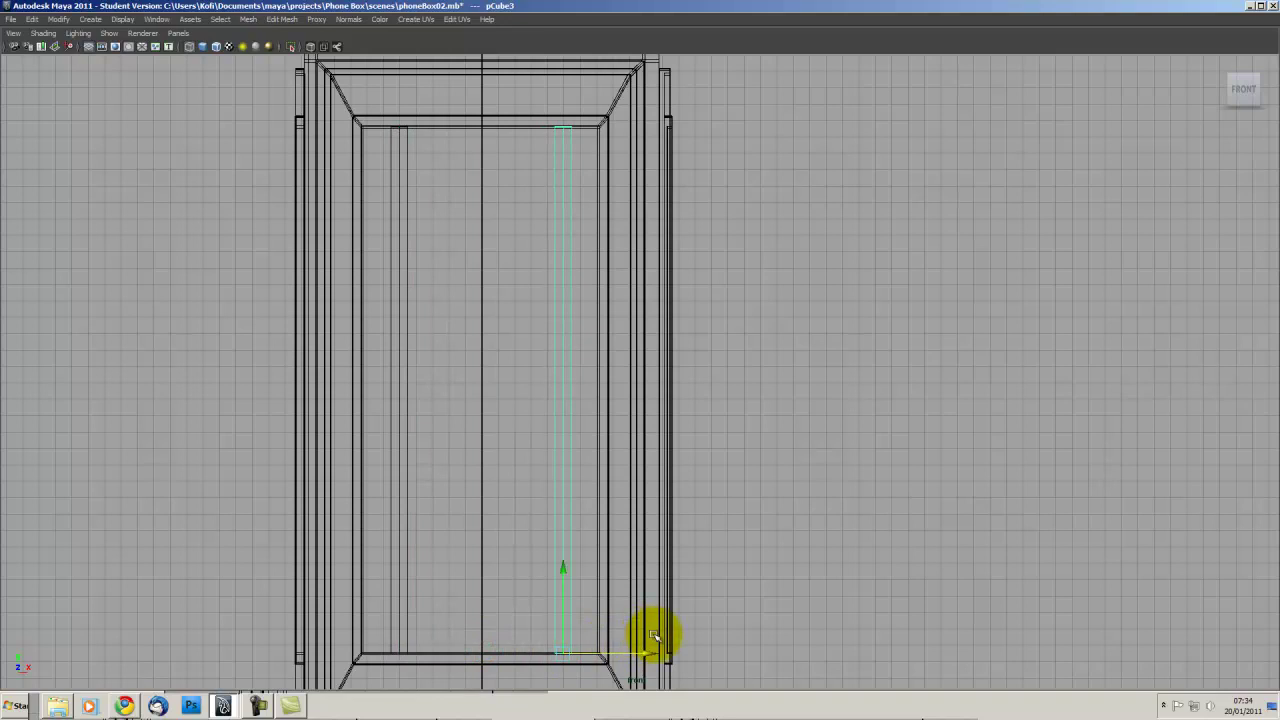
- Rotate a strip copy to horizontal (Rotate Z 90) across the frame's base
alt+middle_drag(624, 546, 636, 560)
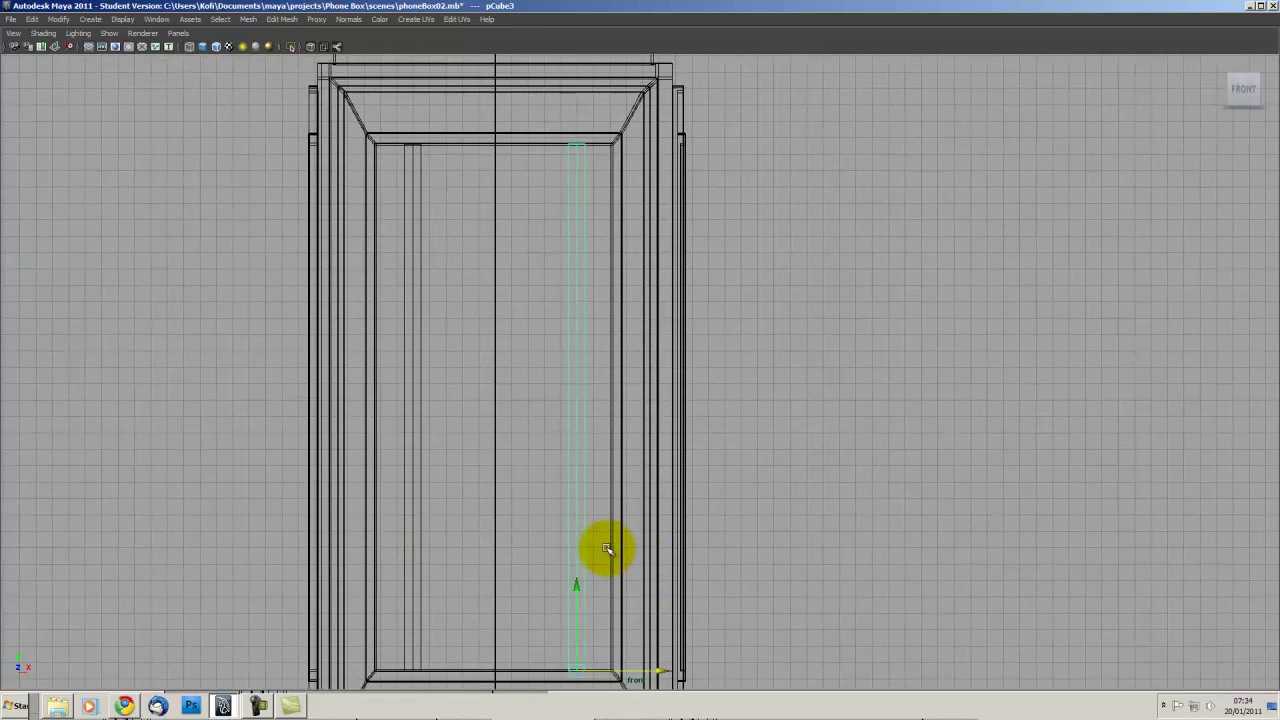
alt+right_drag(646, 540, 480, 371)
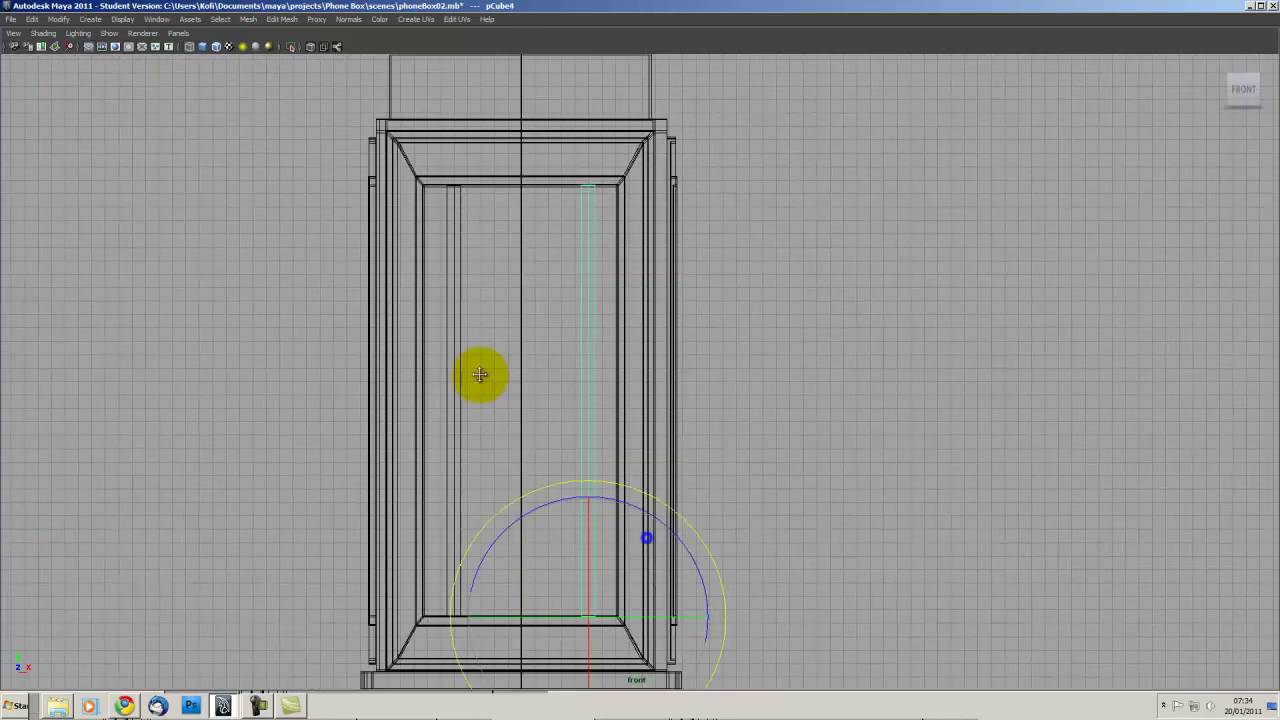
alt+middle_drag(480, 371, 558, 444)
drag(583, 416, 575, 418)
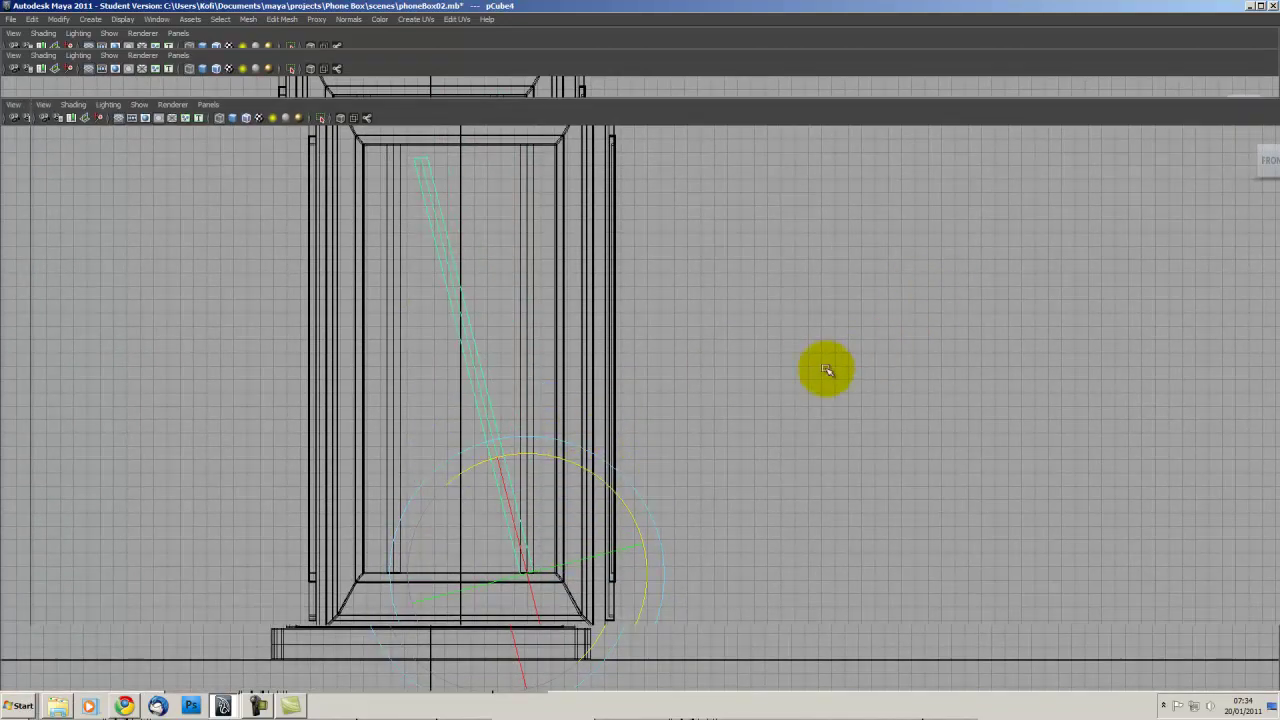
key(ctrl+space)
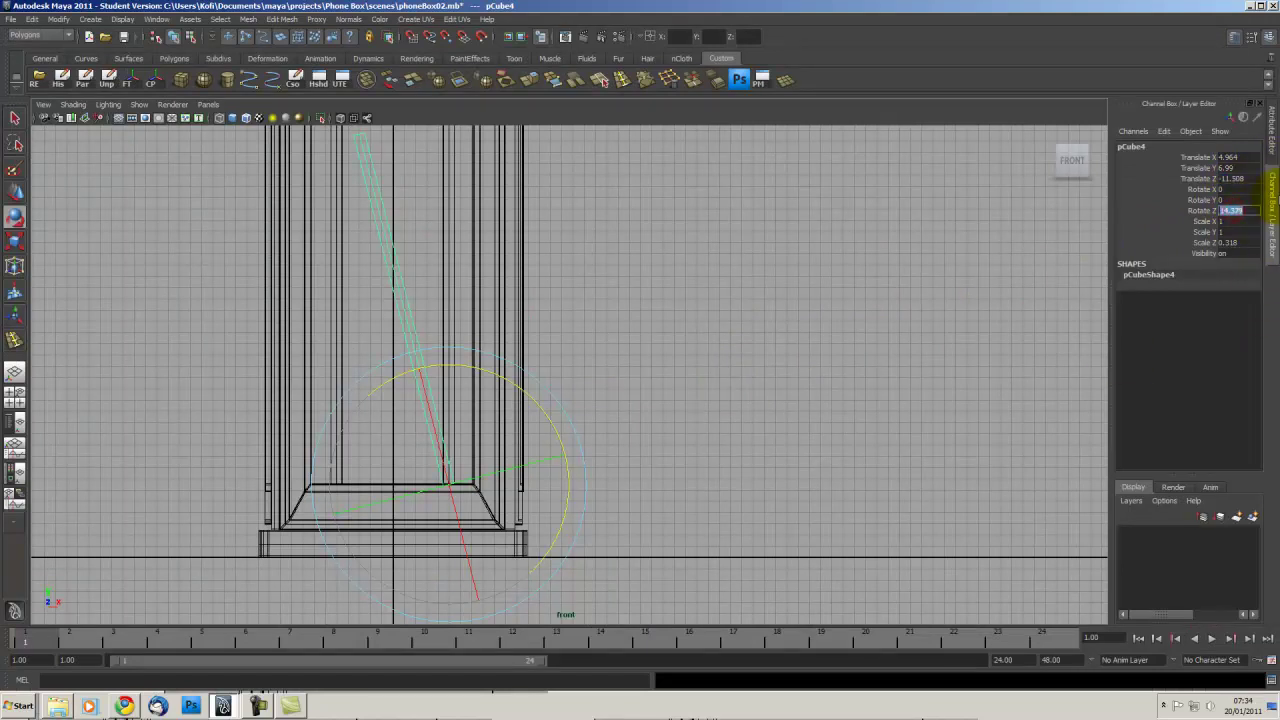
- Select the vertices at the horizontal bar's left end
alt+middle_drag(466, 277, 199, 437)
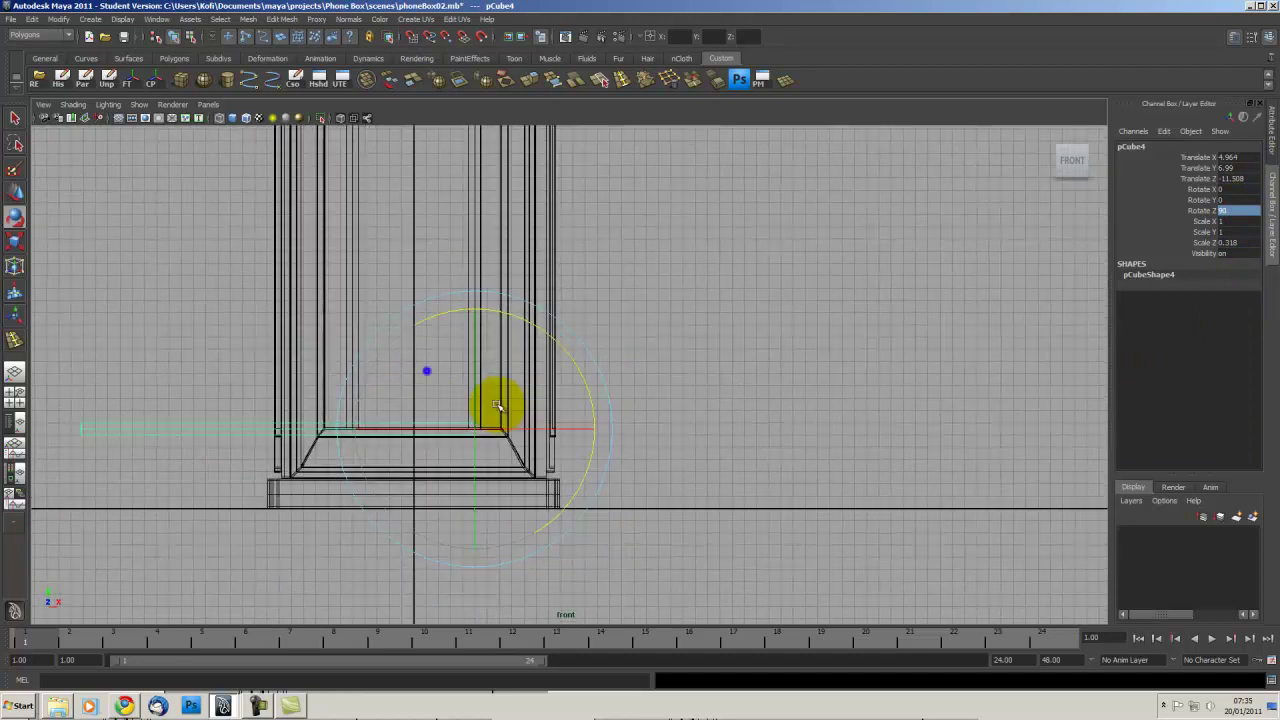
right_drag(199, 437, 194, 437)
mouse_move(120, 385)
mouse_down()
mouse_move(266, 434)
mouse_move(503, 429)
mouse_up()
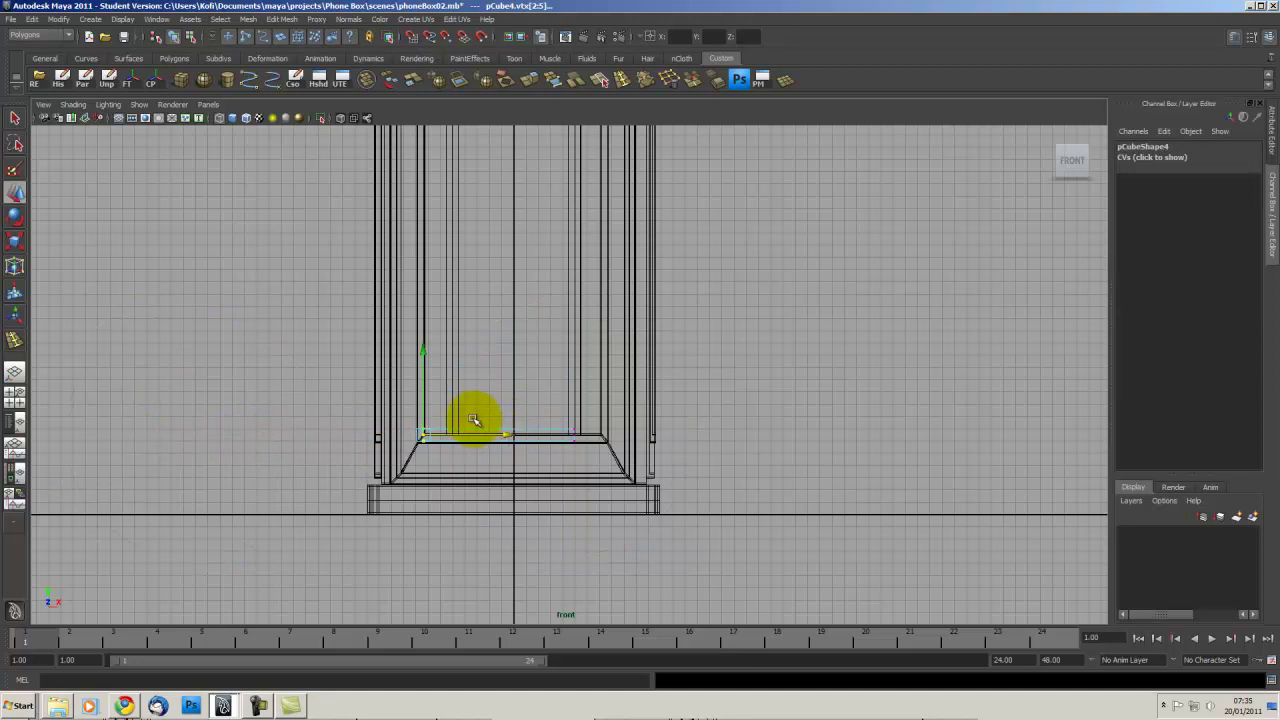
- Undo the bad move of the horizontal bar and reselect it in the perspective view
key(space)
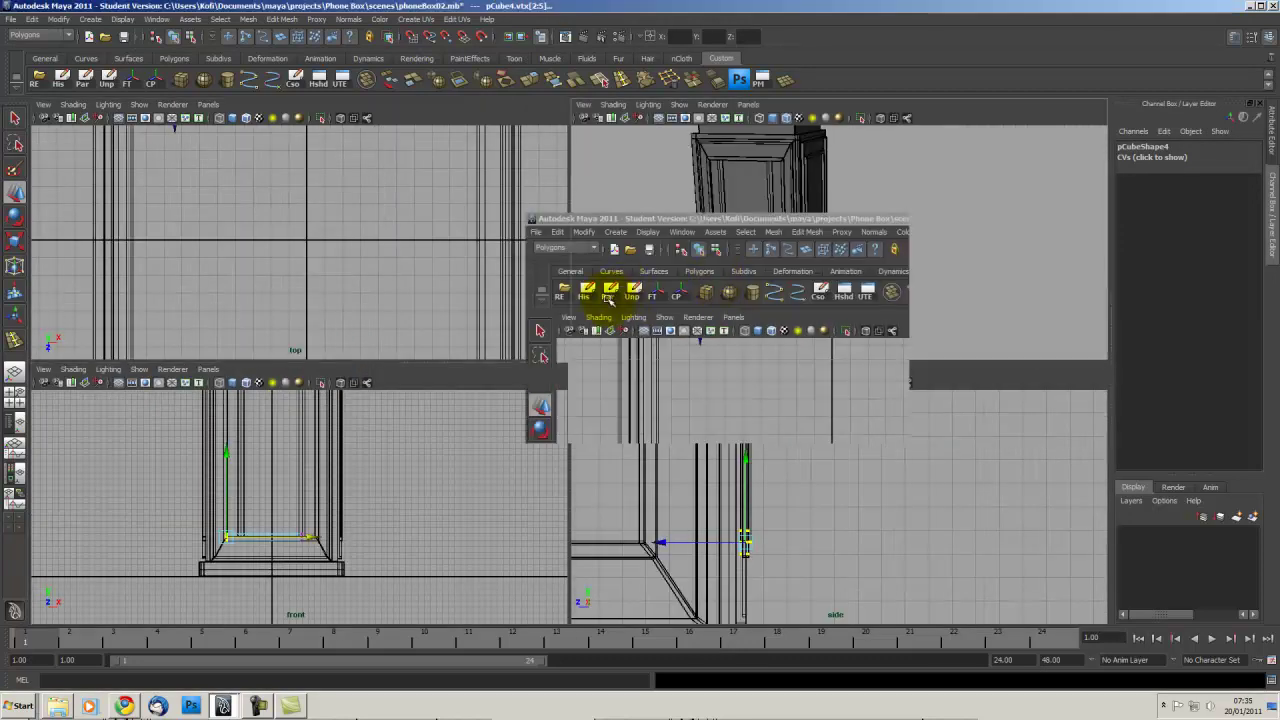
key(space)
mouse_move(457, 380)
alt+mouse_down()
mouse_move(871, 434)
mouse_move(230, 340)
mouse_move(443, 366)
mouse_move(129, 357)
mouse_move(505, 408)
mouse_move(263, 303)
mouse_move(423, 314)
mouse_move(471, 289)
mouse_move(674, 323)
mouse_move(622, 308)
alt+mouse_up()
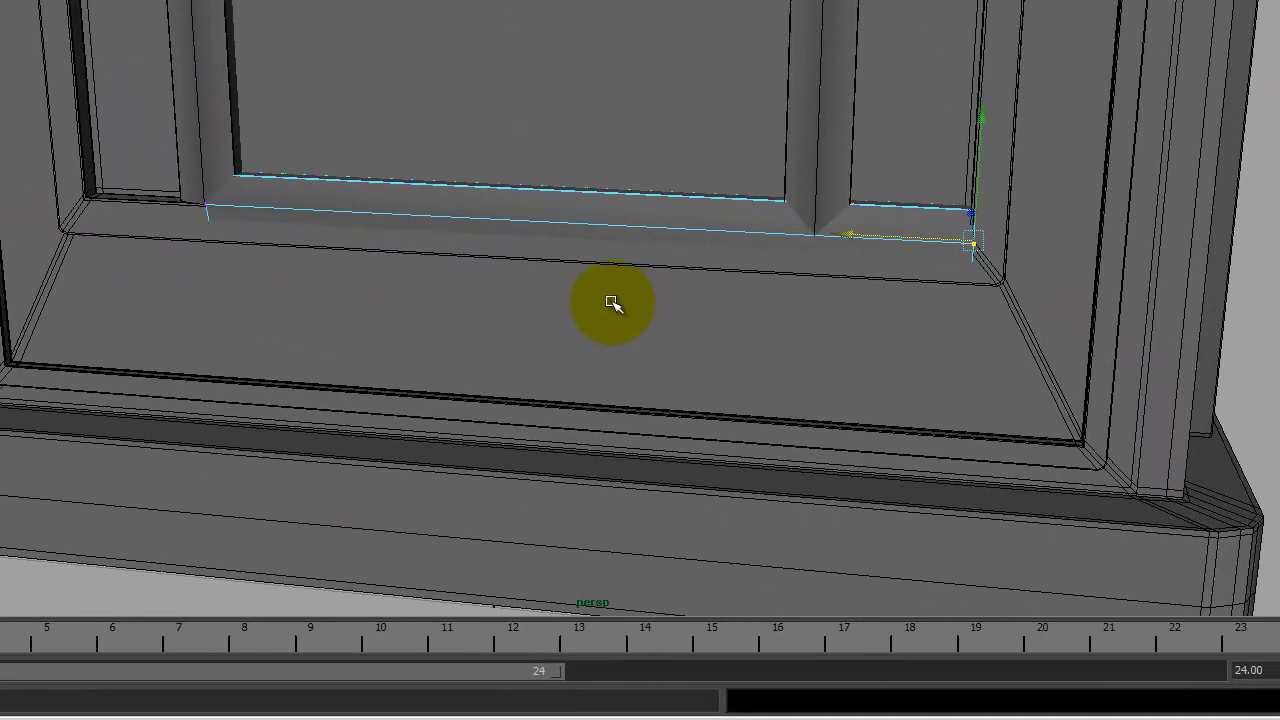
key(ctrl+z)
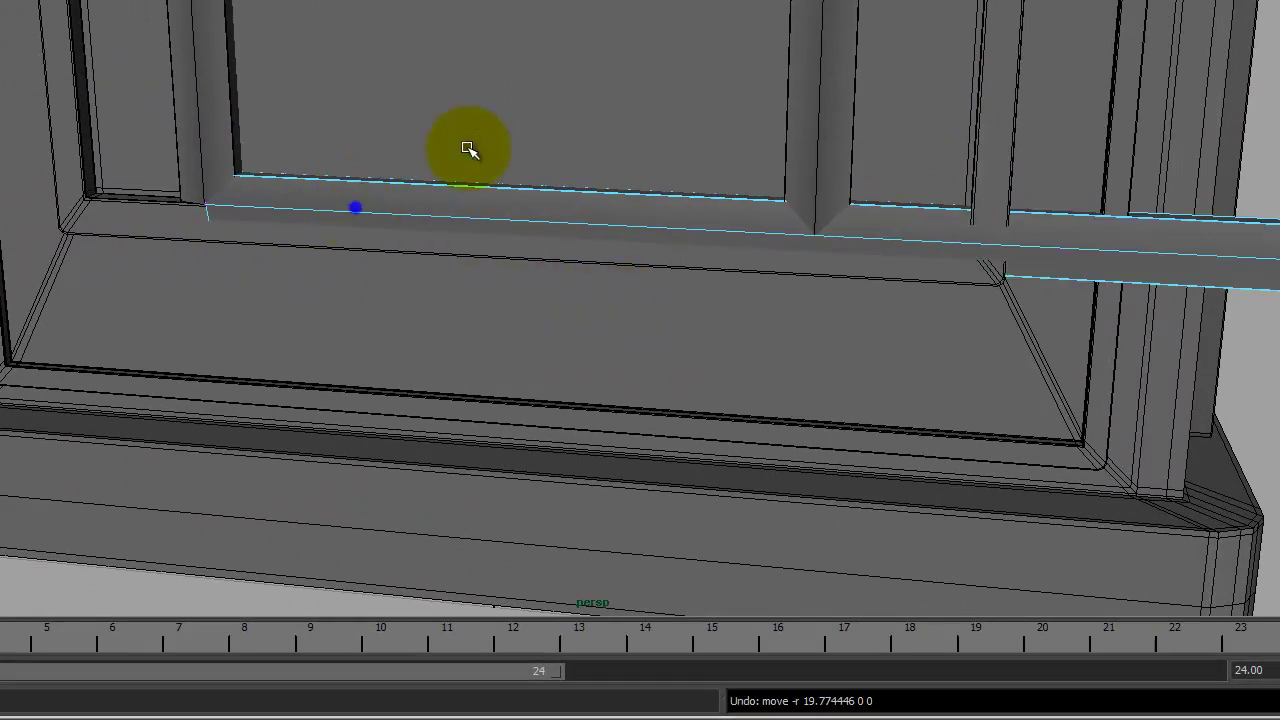
click(387, 212)
alt+drag(453, 235, 577, 346)
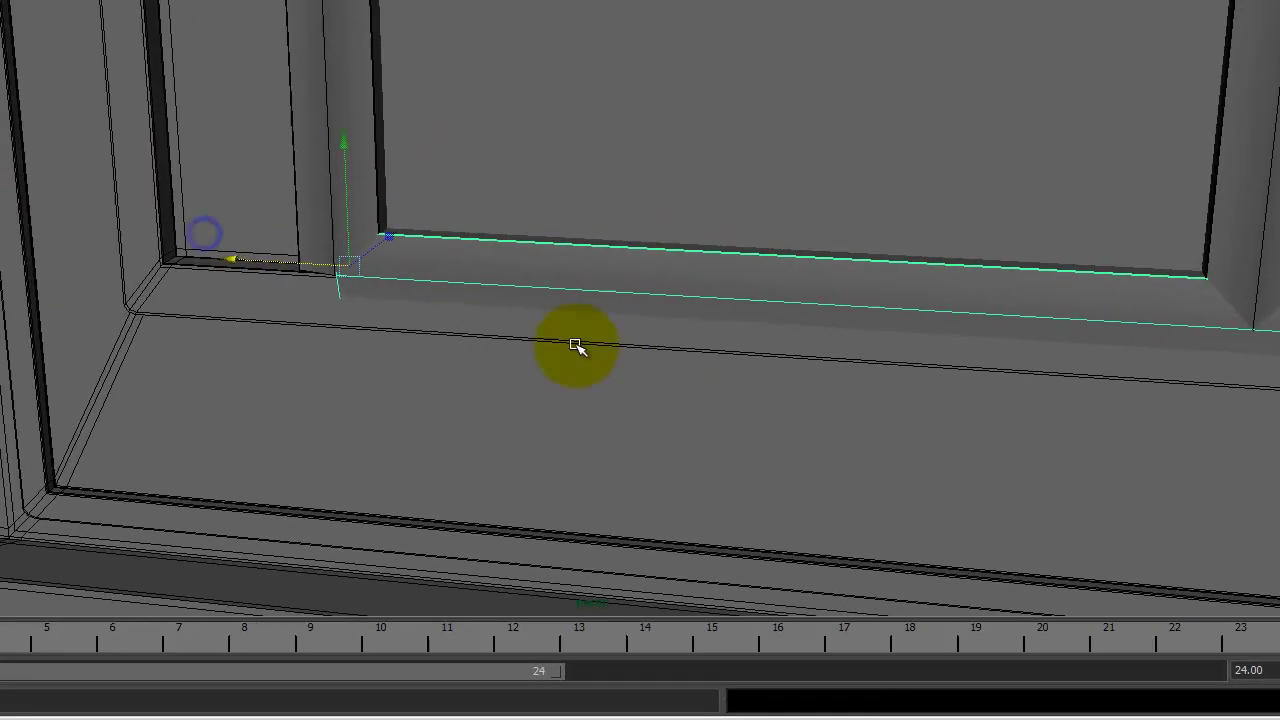
- Bring the bar's left end to the frame's inner edge and pull the overhanging right end back
mouse_move(180, 258)
mouse_down()
mouse_move(80, 265)
mouse_move(466, 380)
mouse_move(880, 480)
mouse_move(493, 372)
mouse_up()
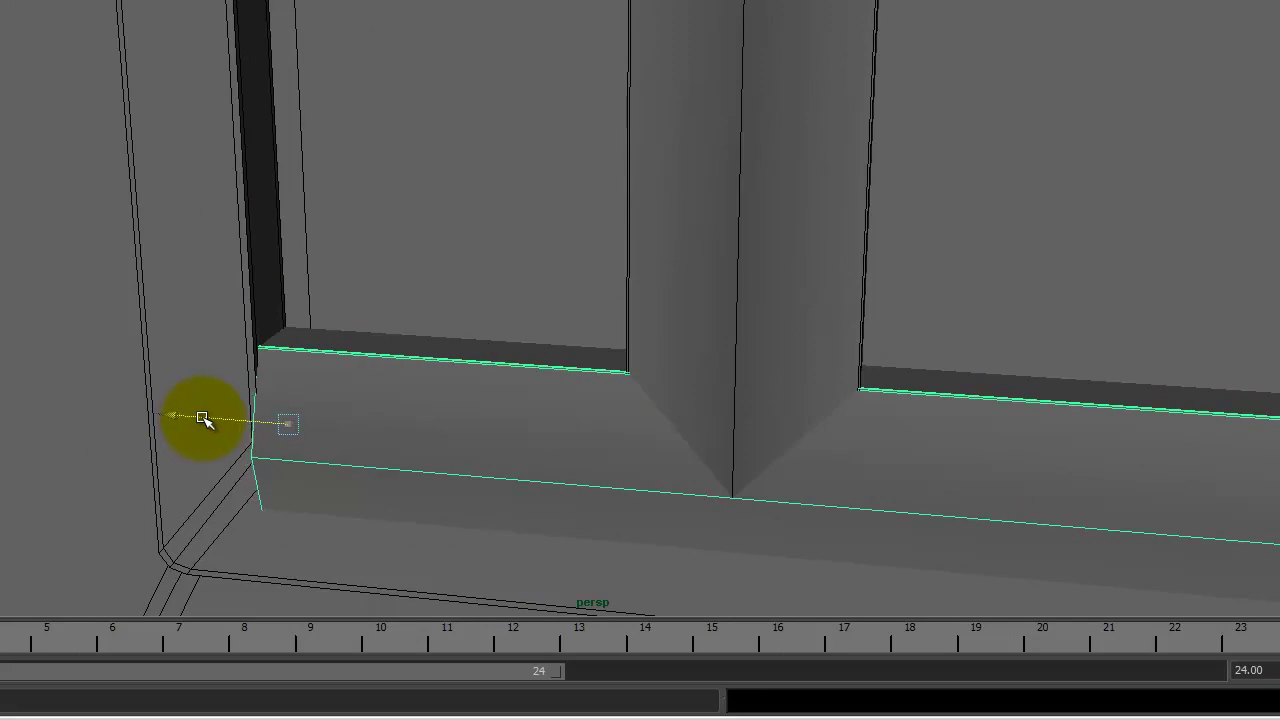
mouse_move(614, 371)
alt+mouse_down()
mouse_move(437, 223)
mouse_move(109, 243)
mouse_move(815, 318)
alt+mouse_up()
alt+right_drag(943, 283, 480, 240)
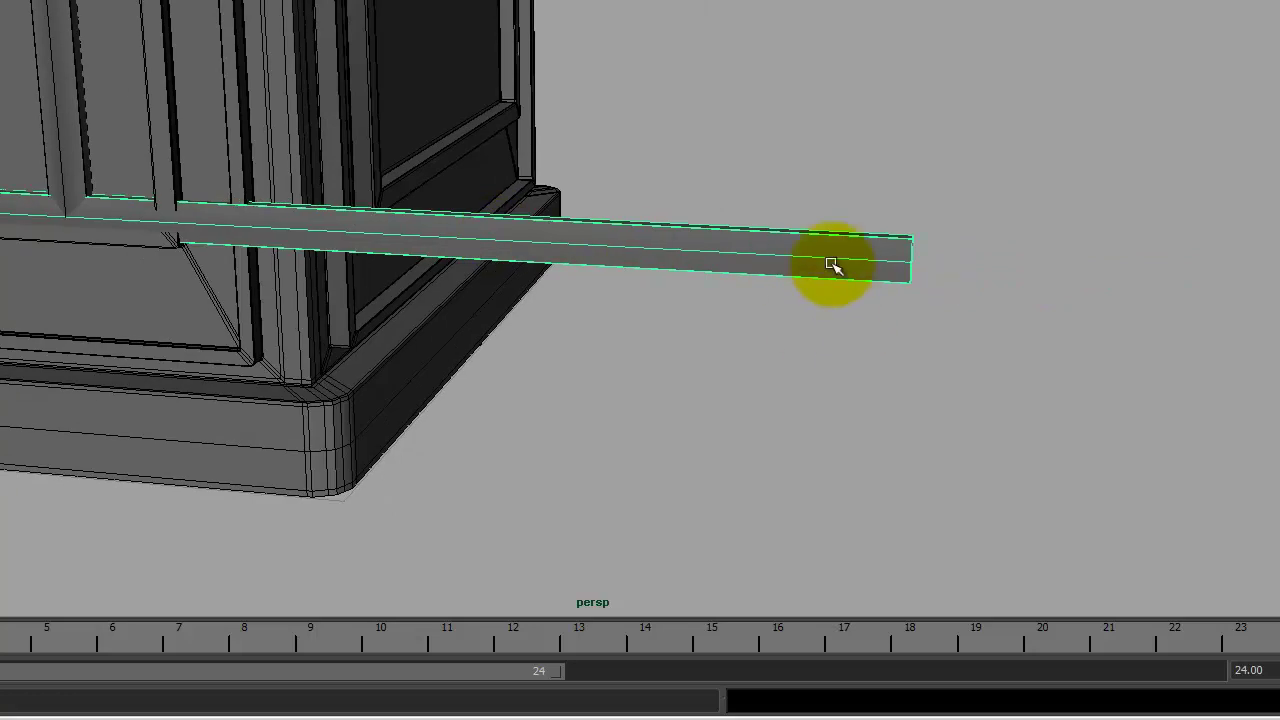
drag(983, 348, 743, 163)
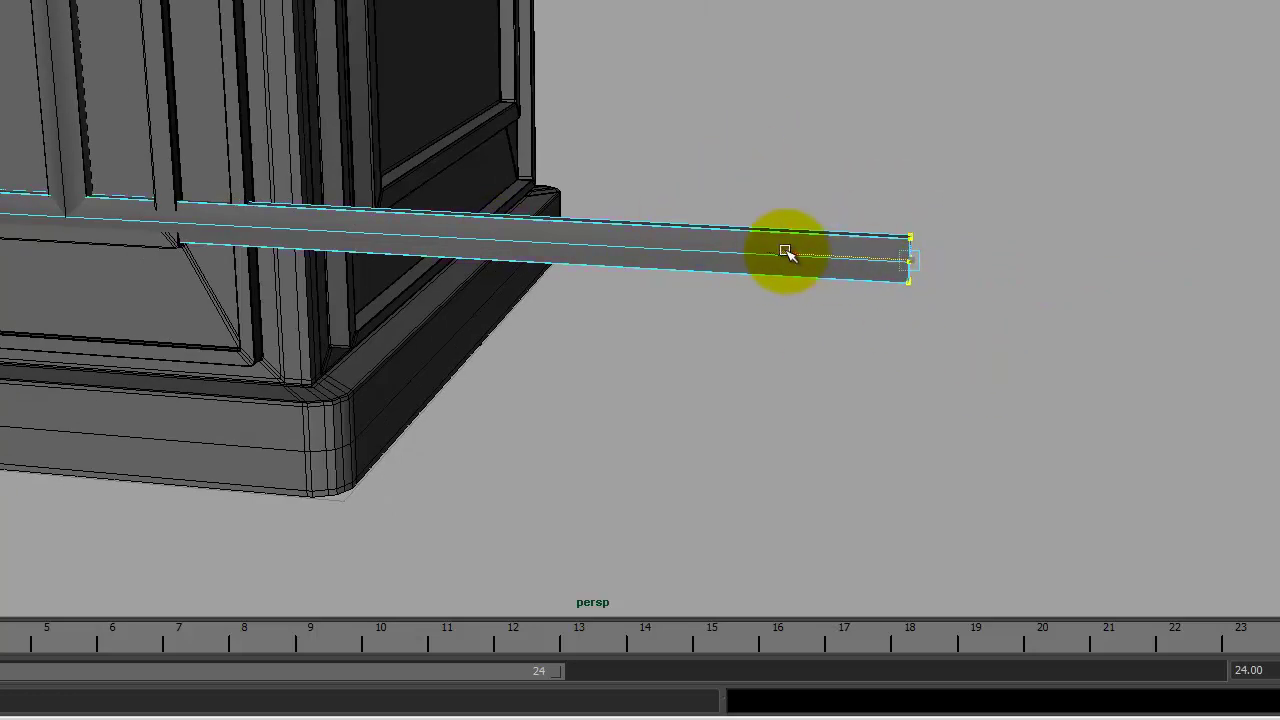
drag(793, 255, 228, 180)
mouse_move(228, 180)
alt+right_down()
mouse_move(371, 297)
mouse_move(1057, 463)
mouse_move(723, 303)
alt+right_up()
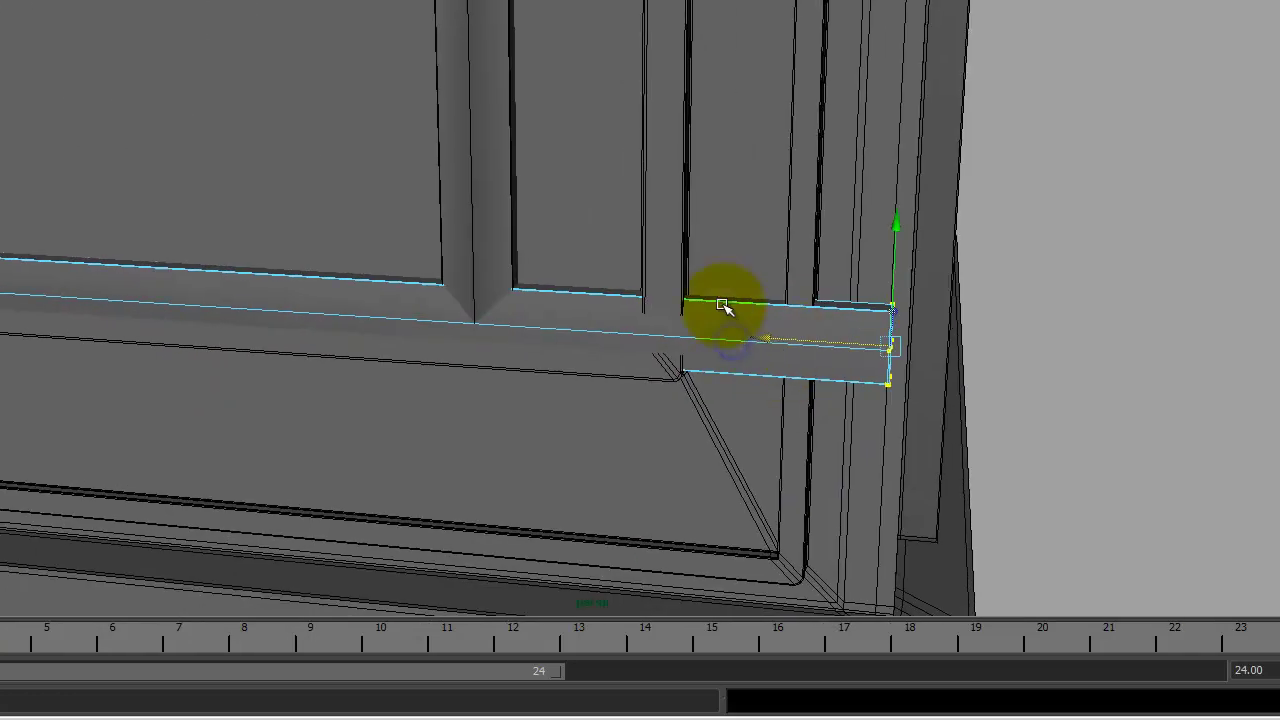